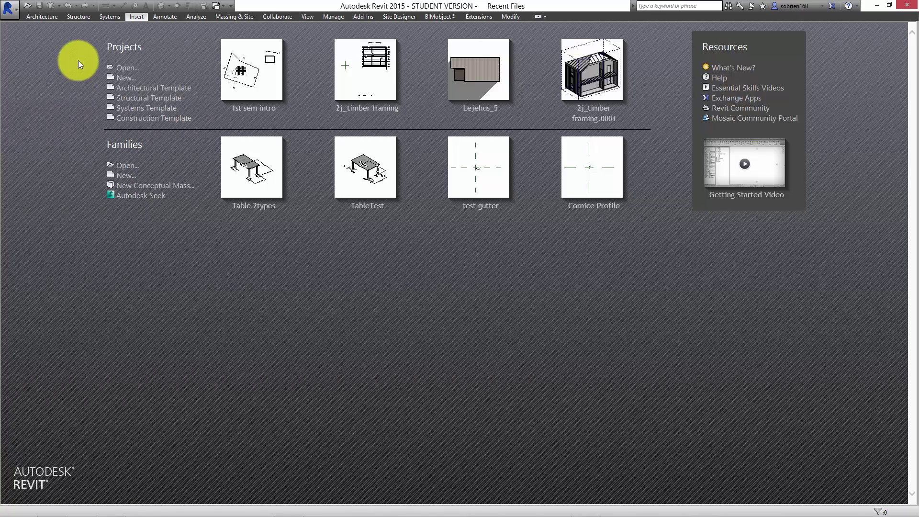
Step: Create a new project from the Architectural Template and open the Level 1 floor plan
click(165, 89)
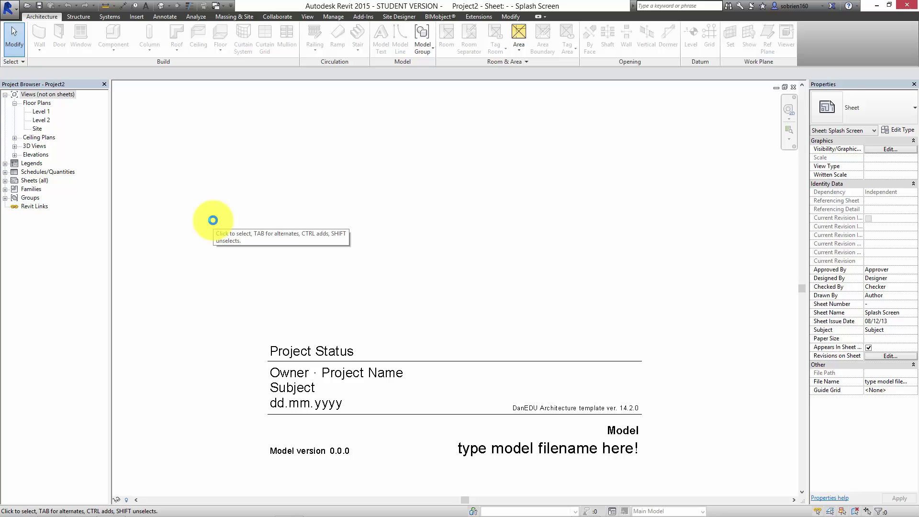
double_click(40, 113)
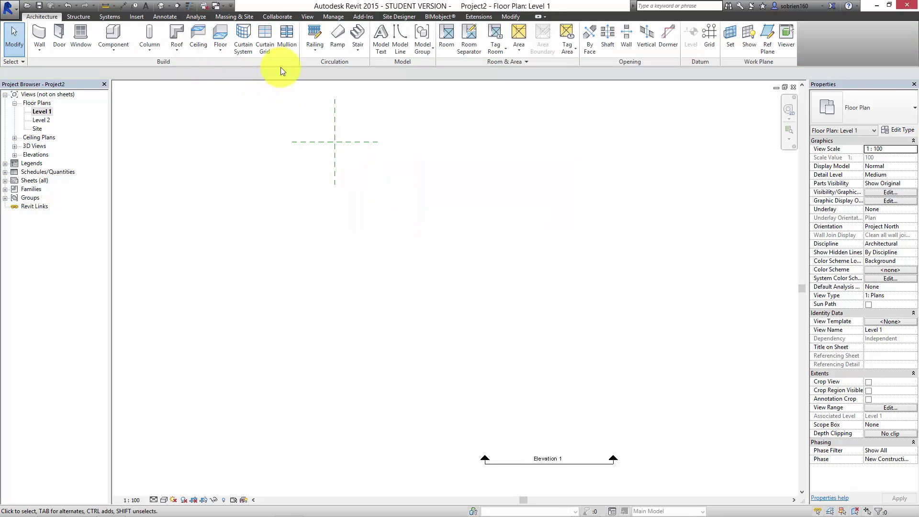
Step: Draw a rectangle of Generic - 400mm exterior walls, 8000 high and about 14200 by 10400 mm inside, in the Level 1 plan
click(42, 32)
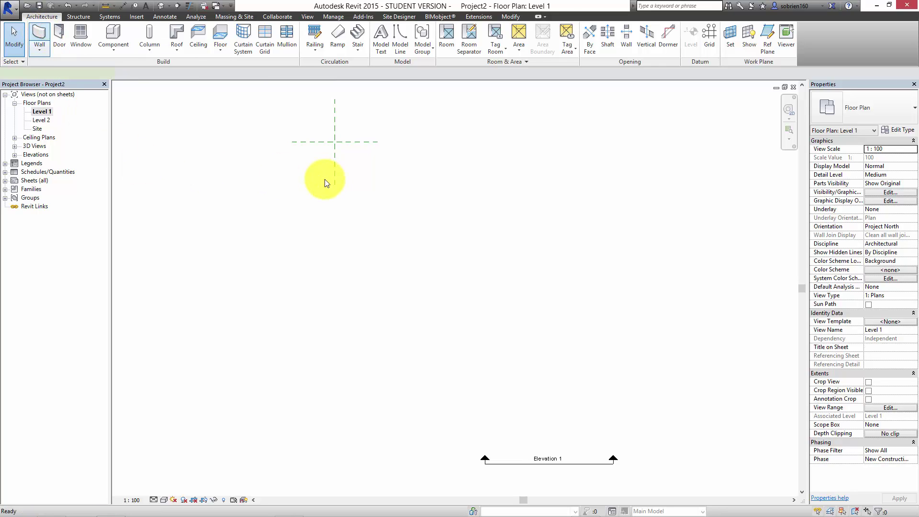
click(393, 30)
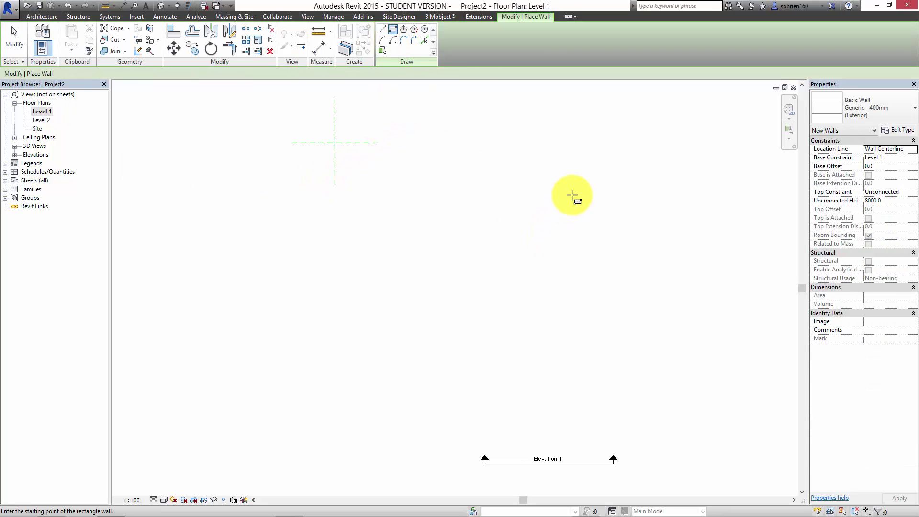
click(605, 170)
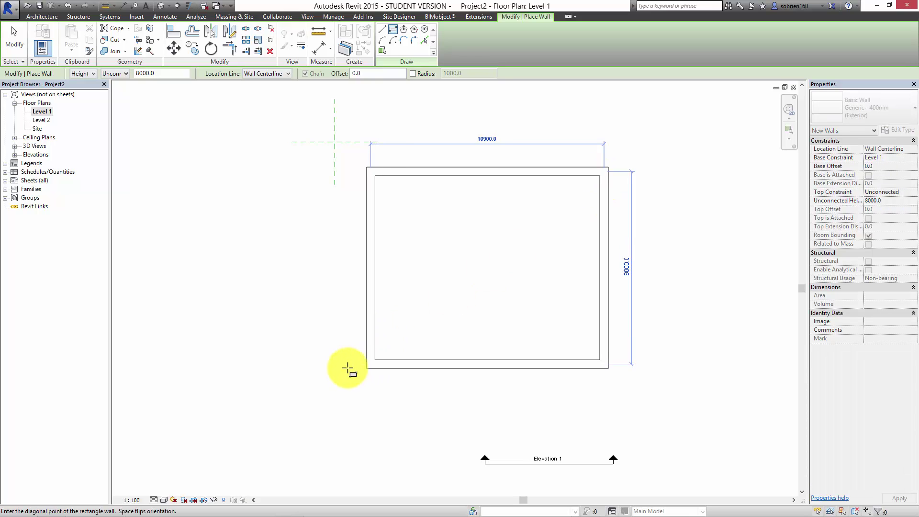
scroll(335, 379, down, 2)
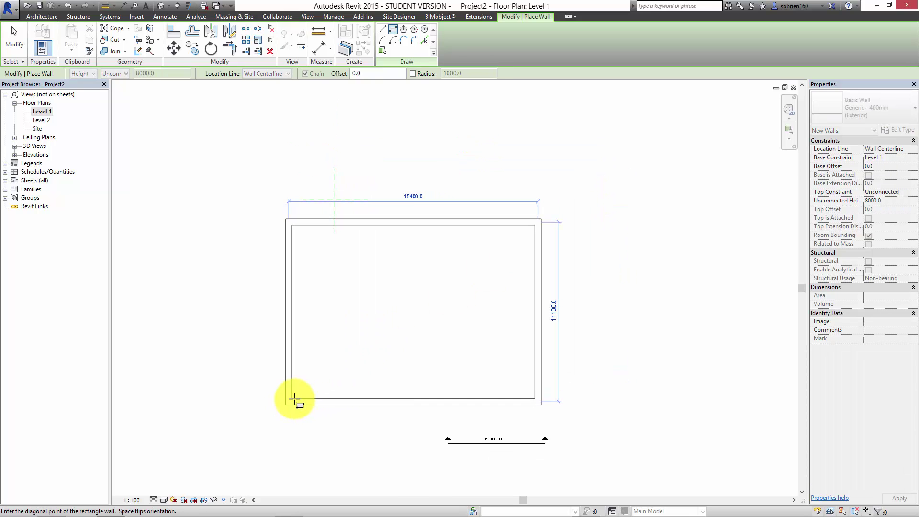
click(302, 397)
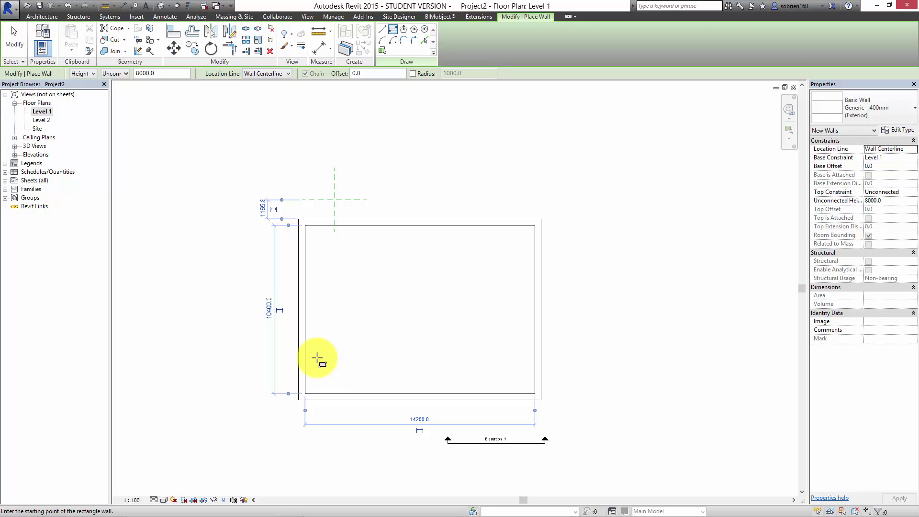
key(Escape)
Step: Create a 160mm Concrete With 50mm Metal Deck floor on Level 1, bounded by the inner faces of the four walls
middle_drag(381, 207, 397, 193)
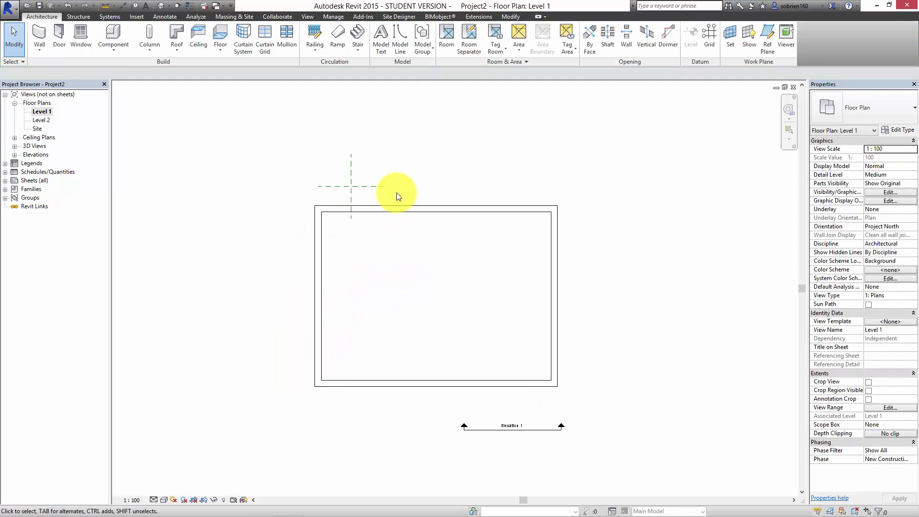
scroll(396, 193, up, 2)
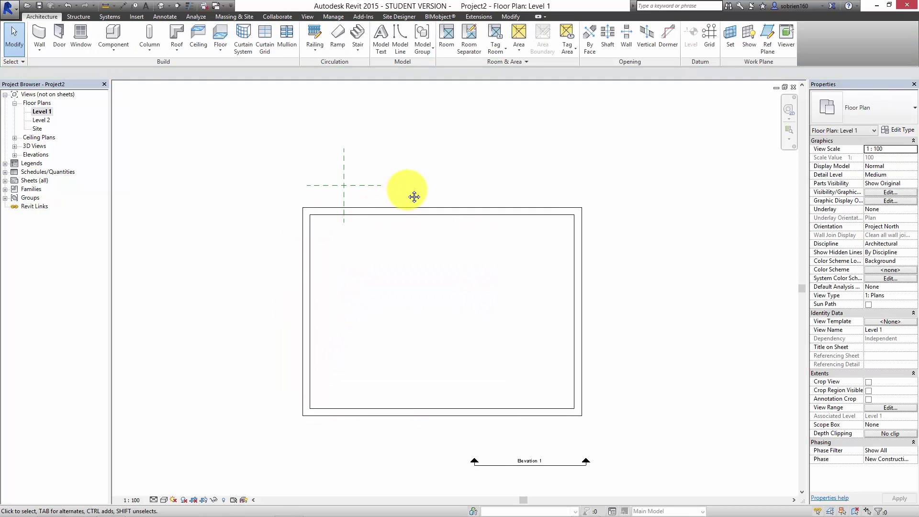
click(217, 49)
click(229, 66)
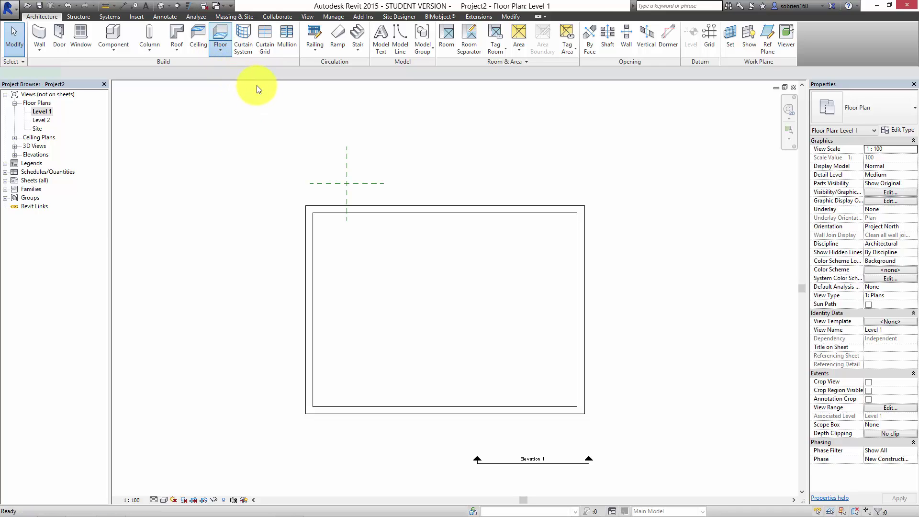
click(477, 50)
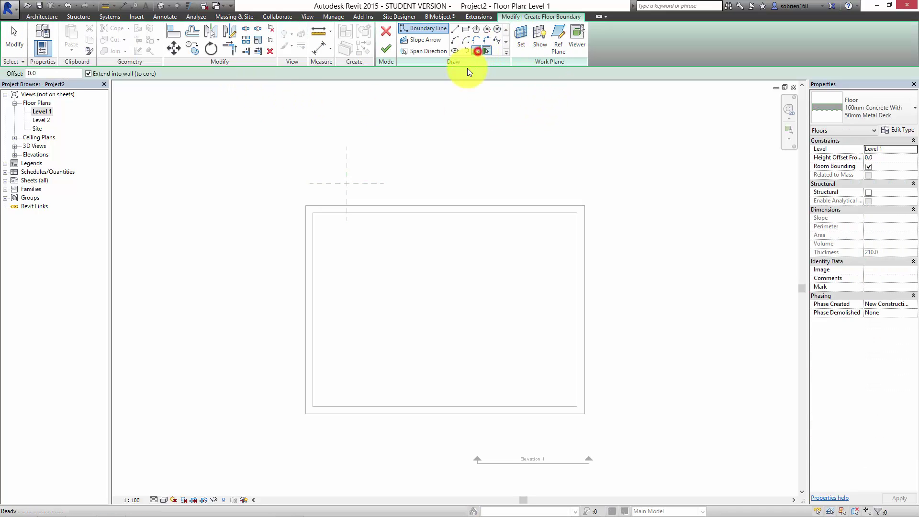
click(415, 214)
click(313, 273)
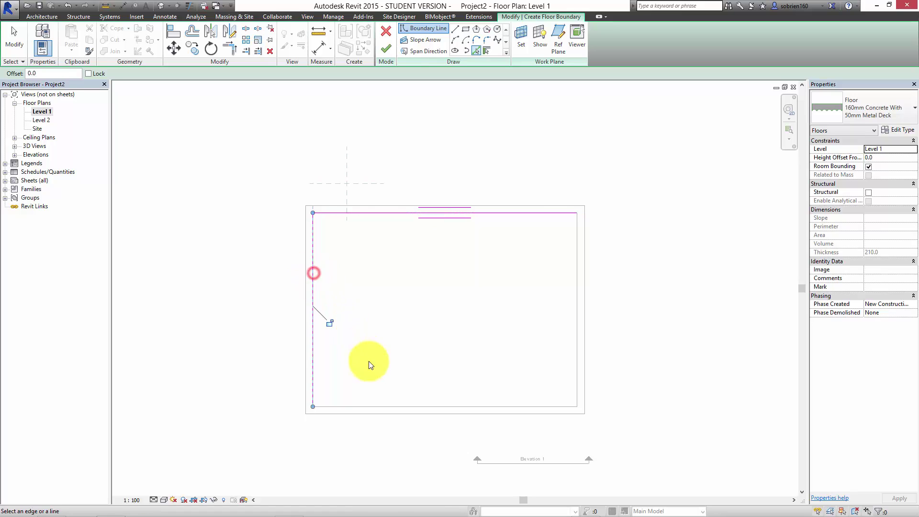
click(371, 406)
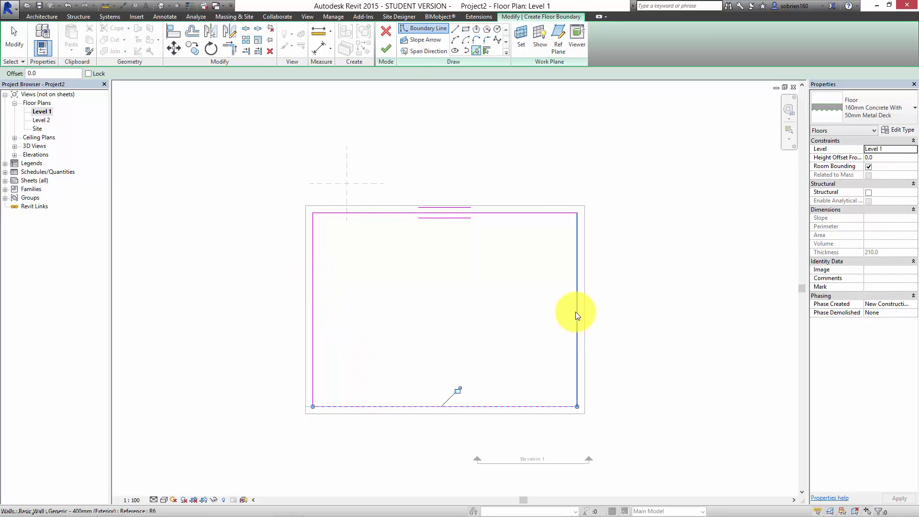
click(576, 314)
click(386, 49)
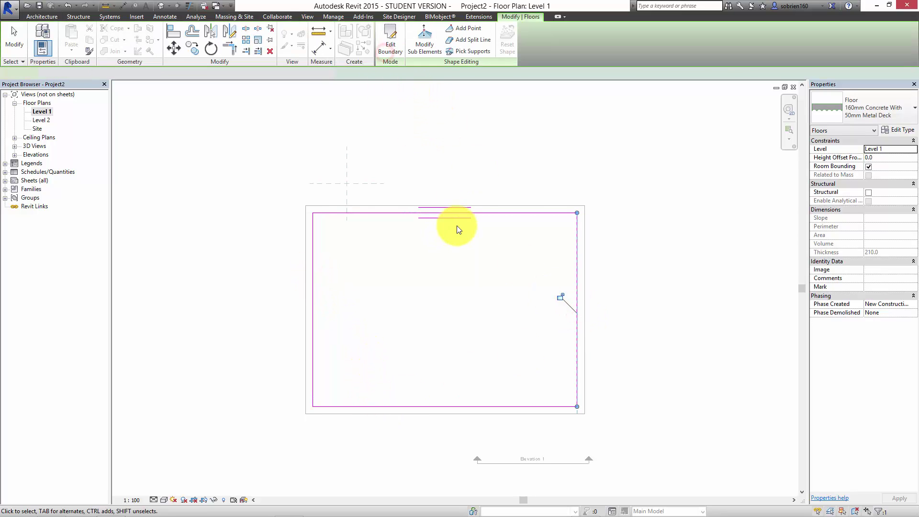
click(491, 177)
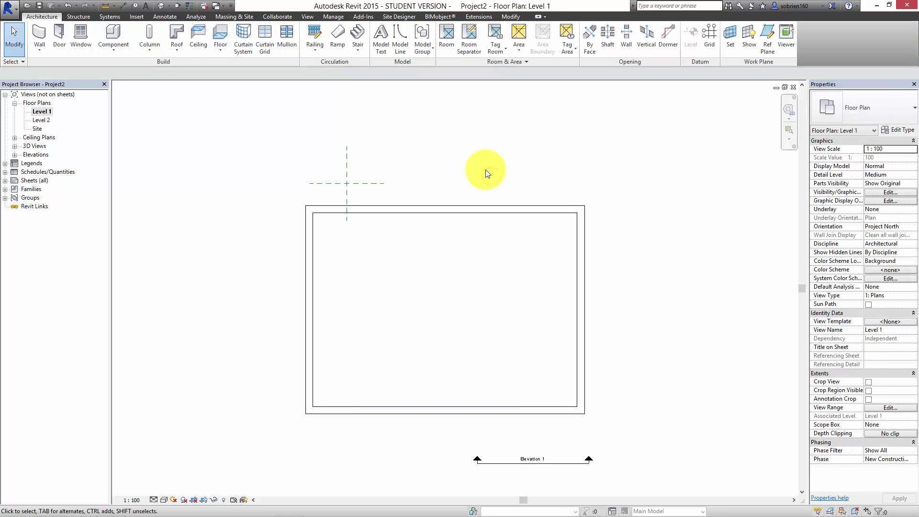
Step: Tile the open views and close the Splash Screen sheet
key(t)
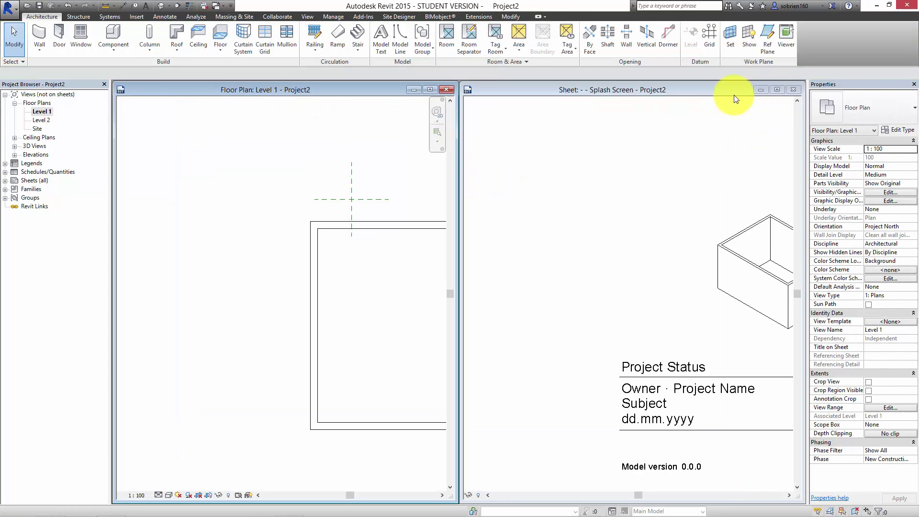
click(734, 95)
click(792, 90)
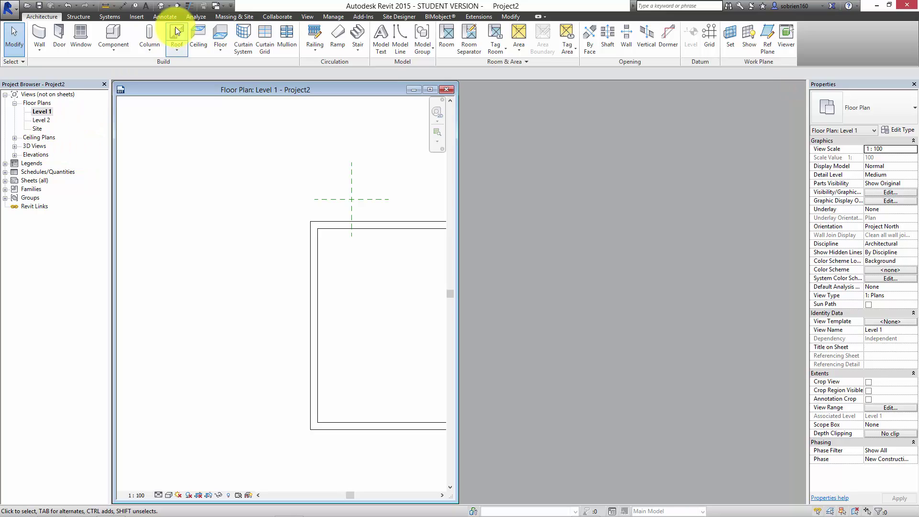
Step: Open the default 3D view and tile it beside the Level 1 plan, with the whole building framed in both views
click(166, 7)
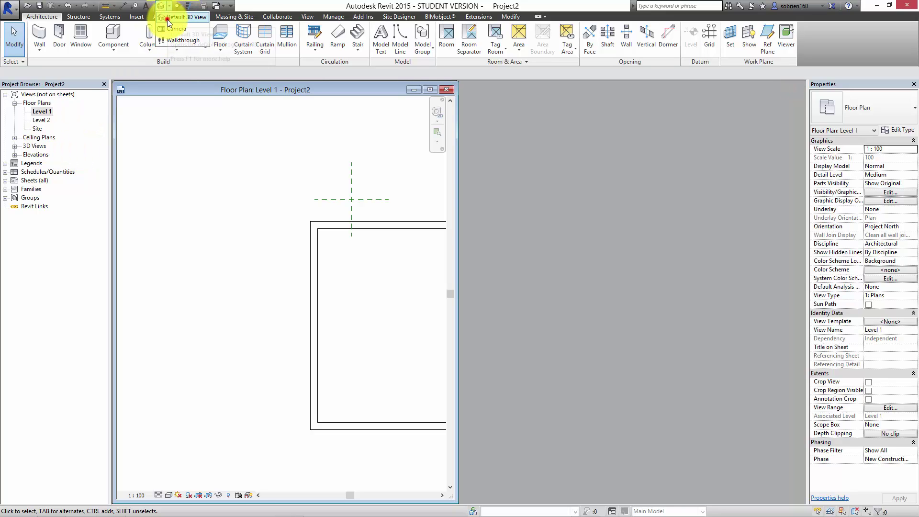
click(175, 17)
key(w)
key(t)
click(572, 308)
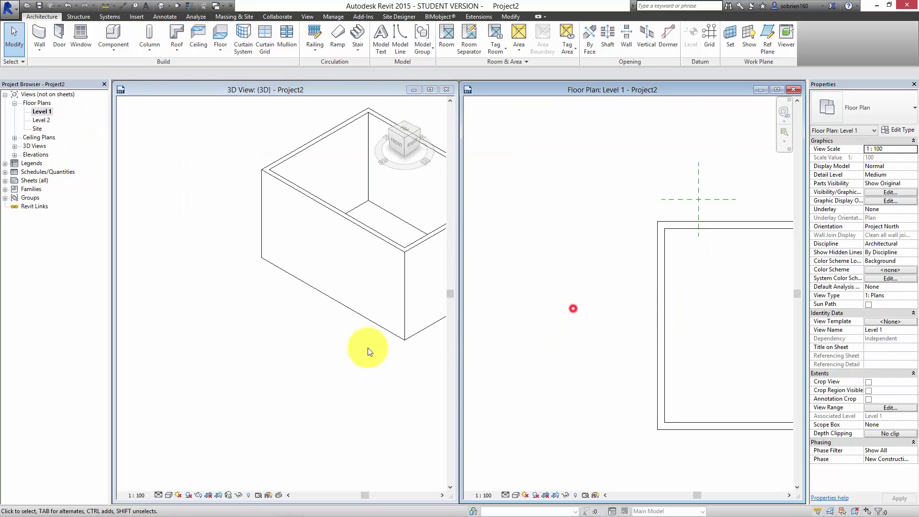
click(330, 361)
middle_drag(360, 347, 271, 385)
scroll(270, 386, down, 1)
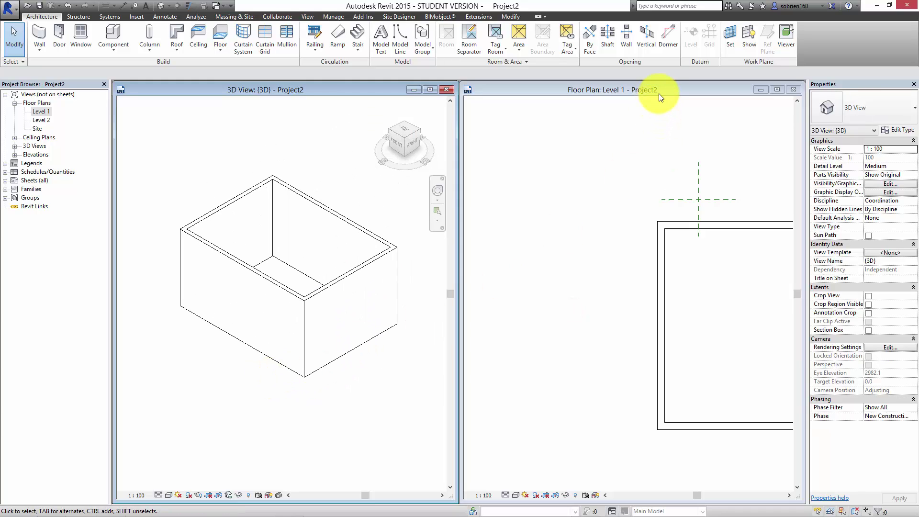
click(646, 190)
middle_drag(646, 190, 563, 212)
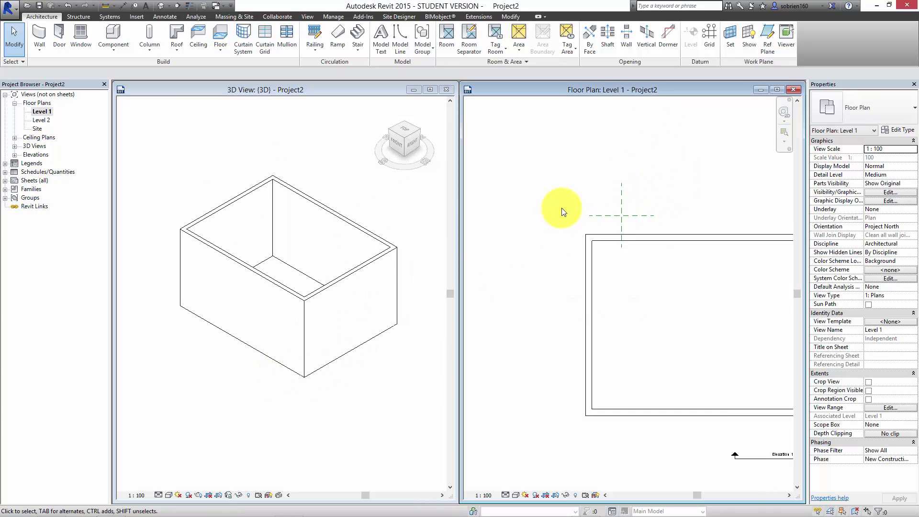
scroll(578, 261, down, 1)
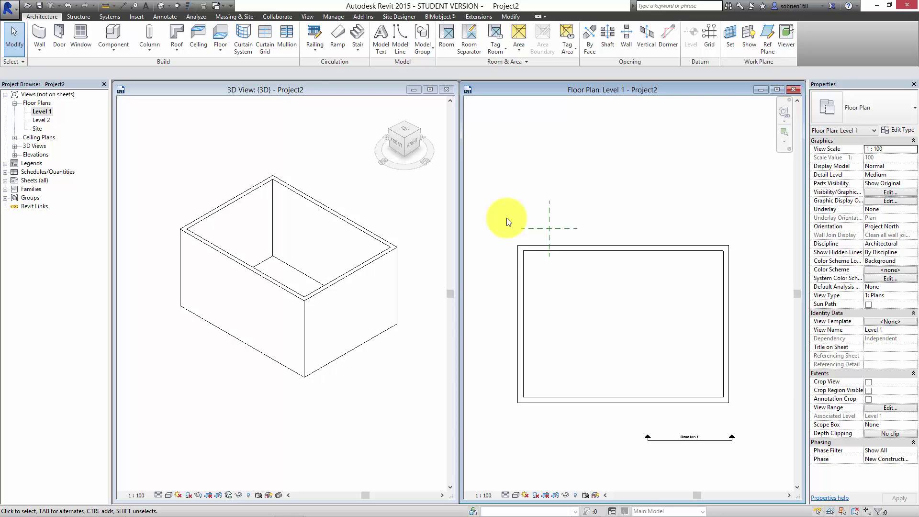
middle_drag(615, 304, 620, 287)
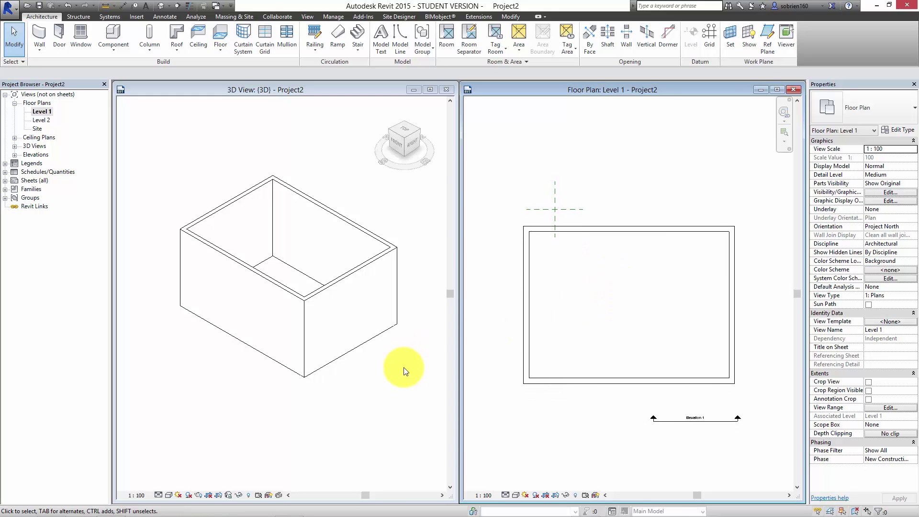
Step: Change the 3D view's visual style to Shaded
middle_drag(405, 371, 395, 391)
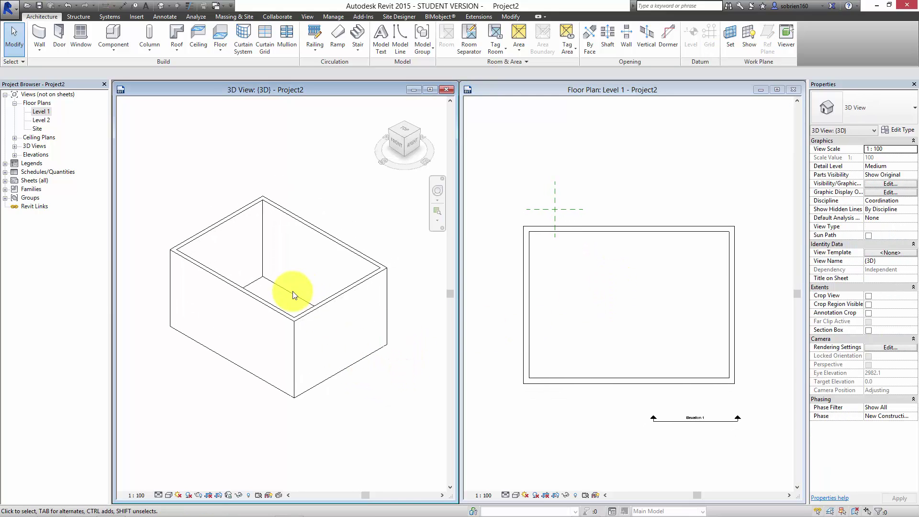
click(169, 496)
click(181, 459)
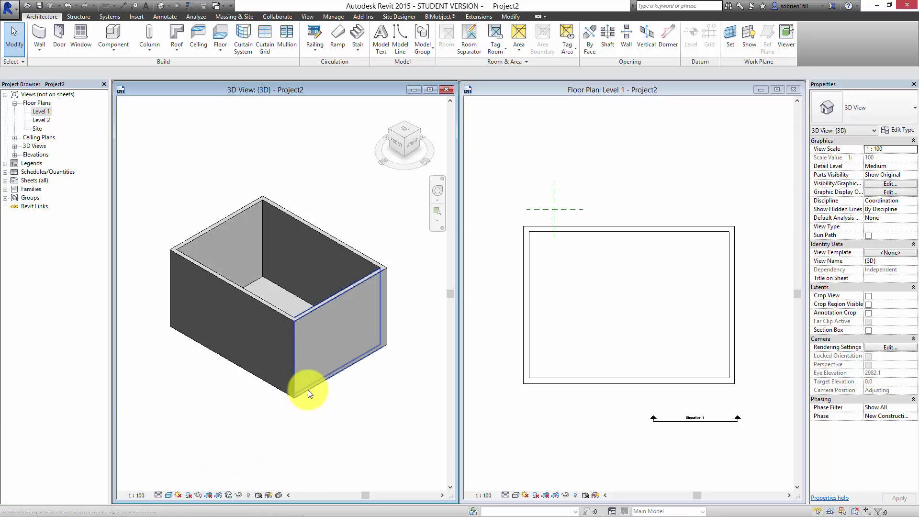
Step: Copy the Level 1 floor to the clipboard and paste it aligned to Level 2
shift+middle_drag(302, 369, 375, 369)
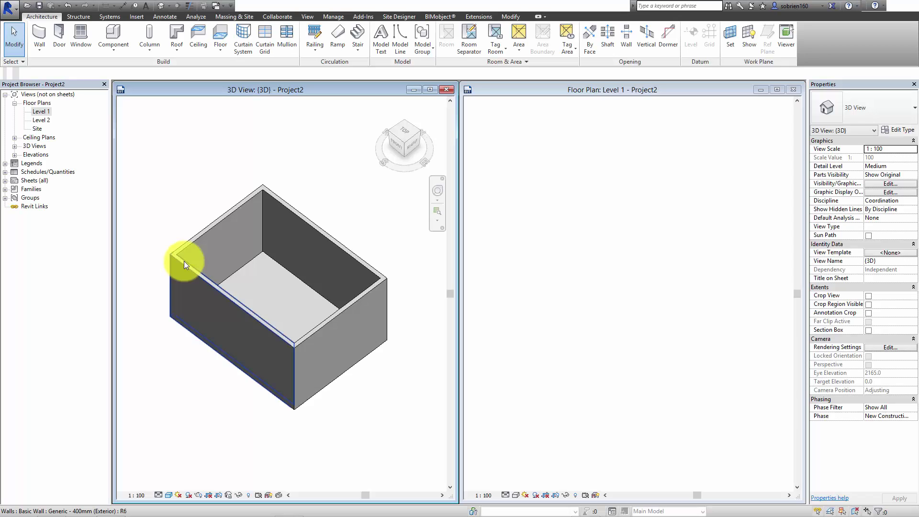
click(555, 306)
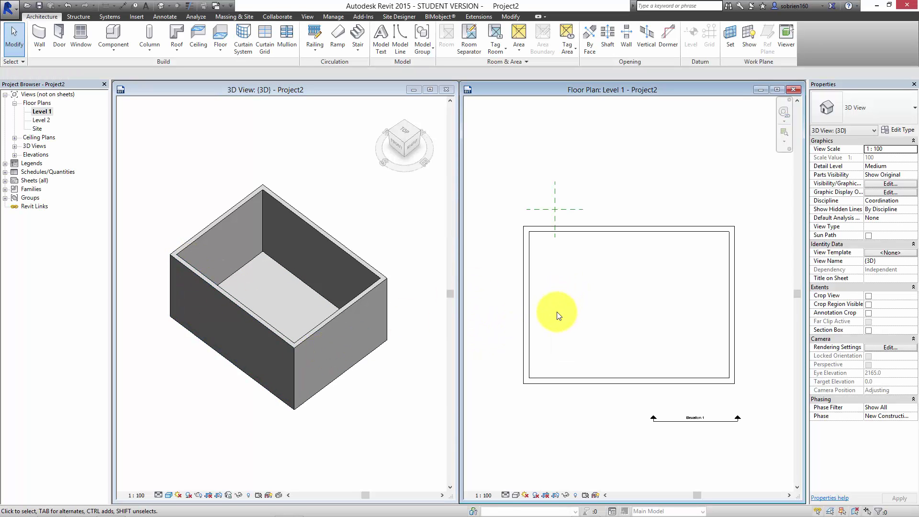
middle_drag(564, 312, 548, 306)
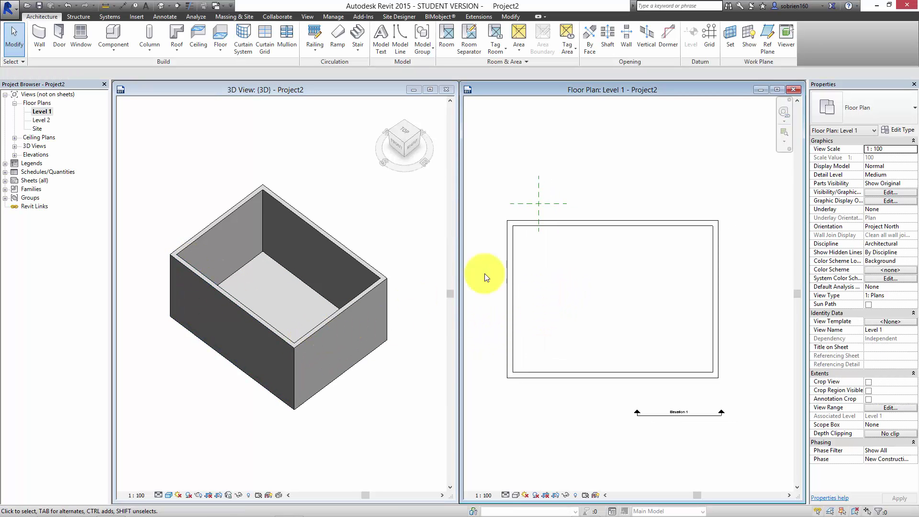
middle_drag(587, 273, 592, 293)
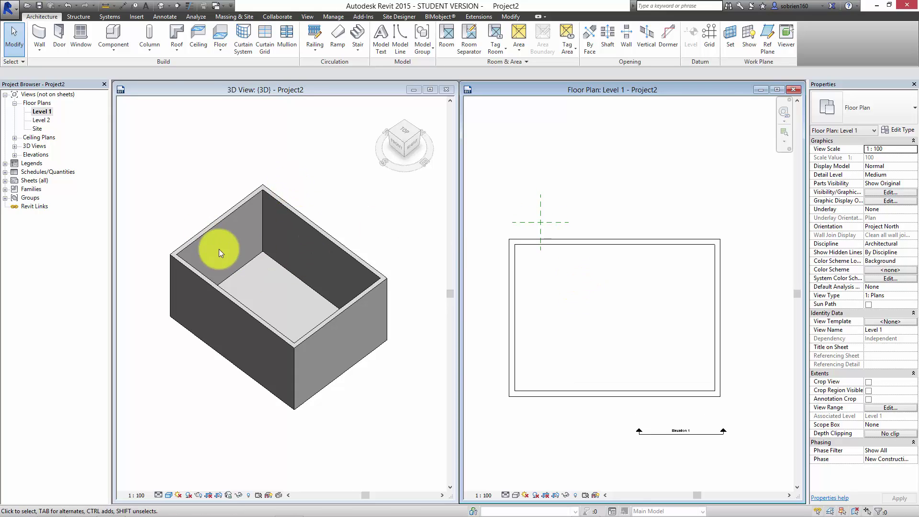
click(289, 271)
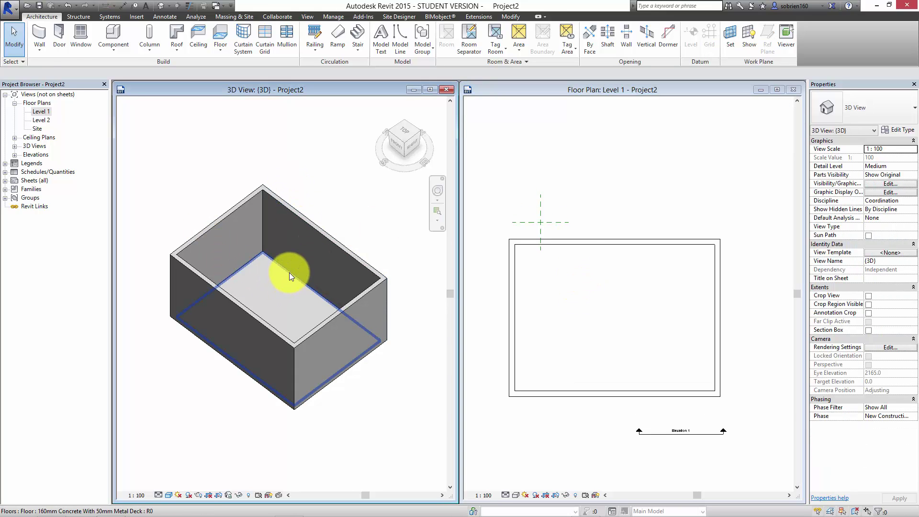
click(289, 271)
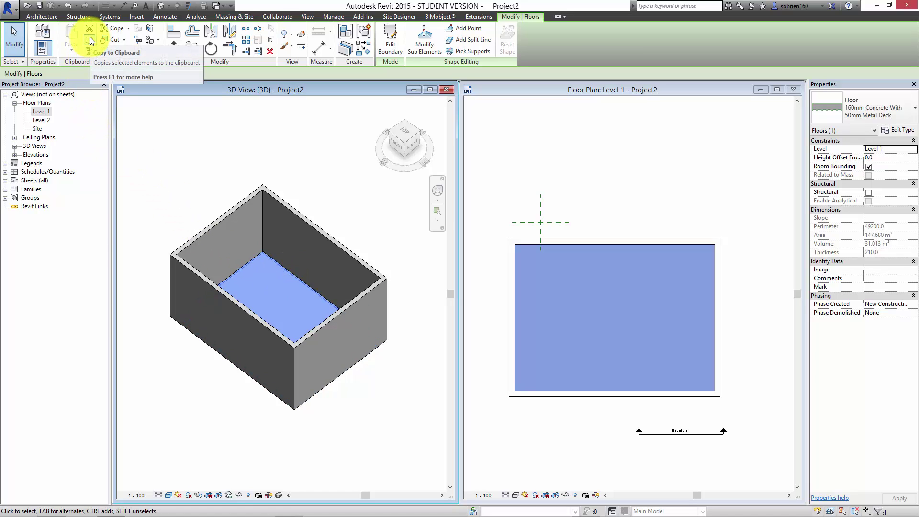
click(90, 40)
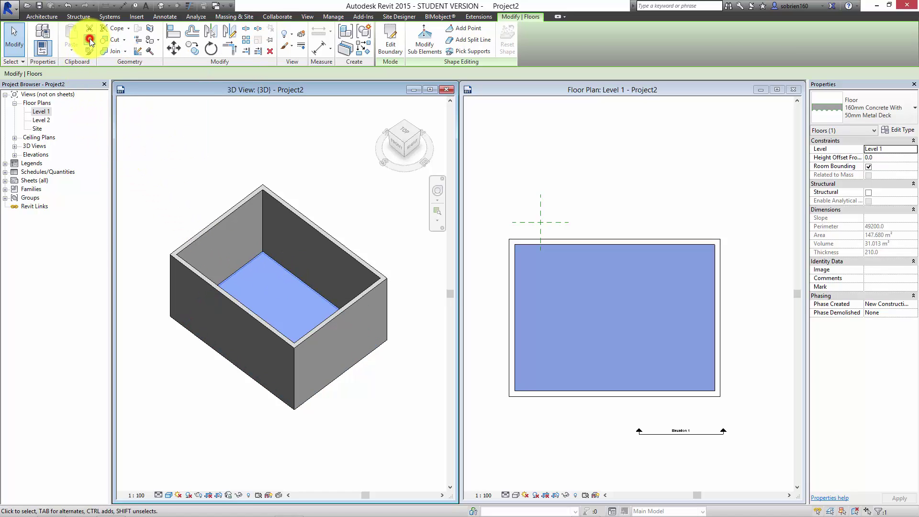
click(67, 53)
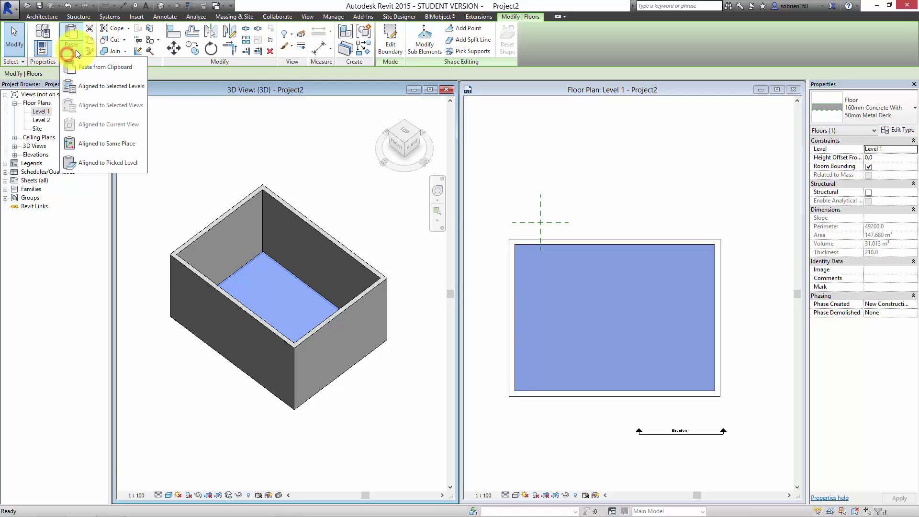
click(85, 84)
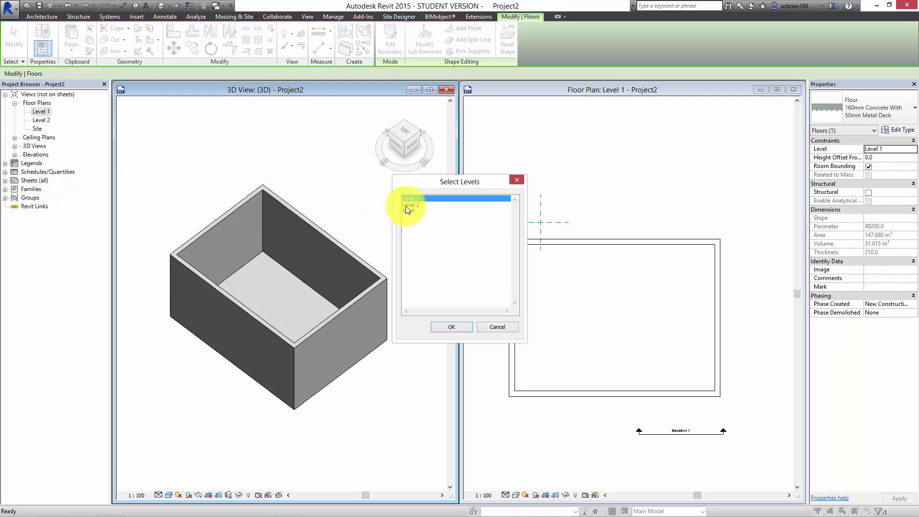
click(411, 205)
click(448, 325)
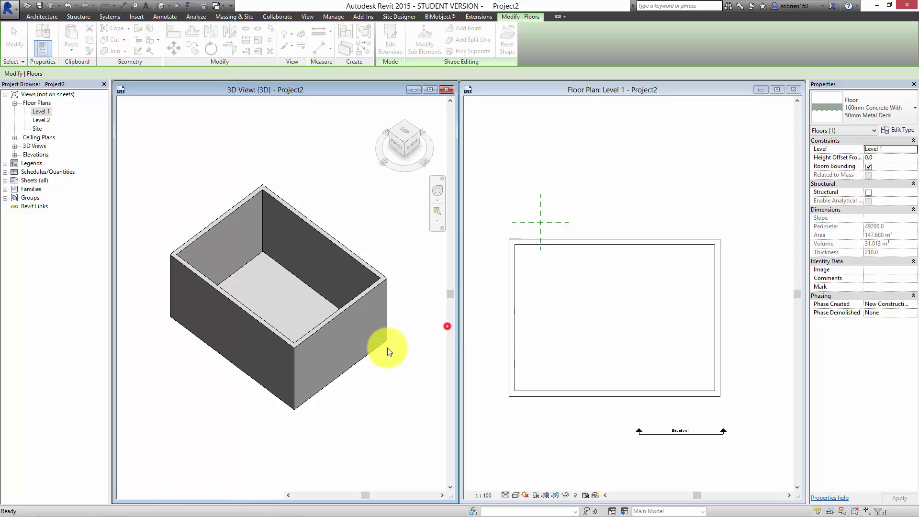
Step: Start a roof by footprint from the Level 1 plan and assign it to the Roof level
click(399, 376)
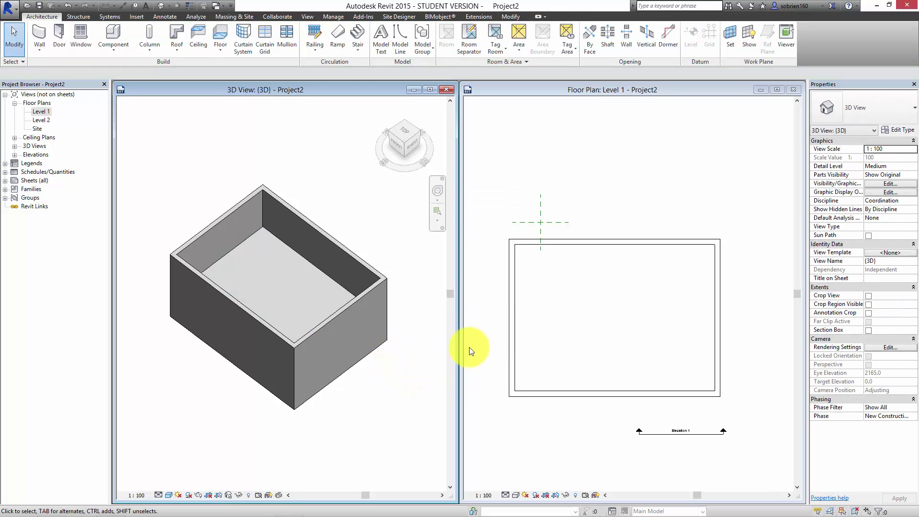
click(365, 201)
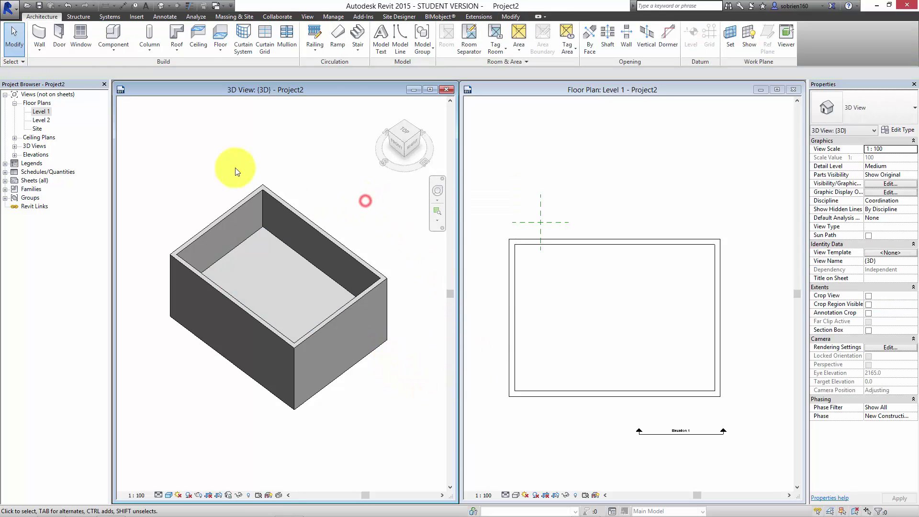
click(587, 185)
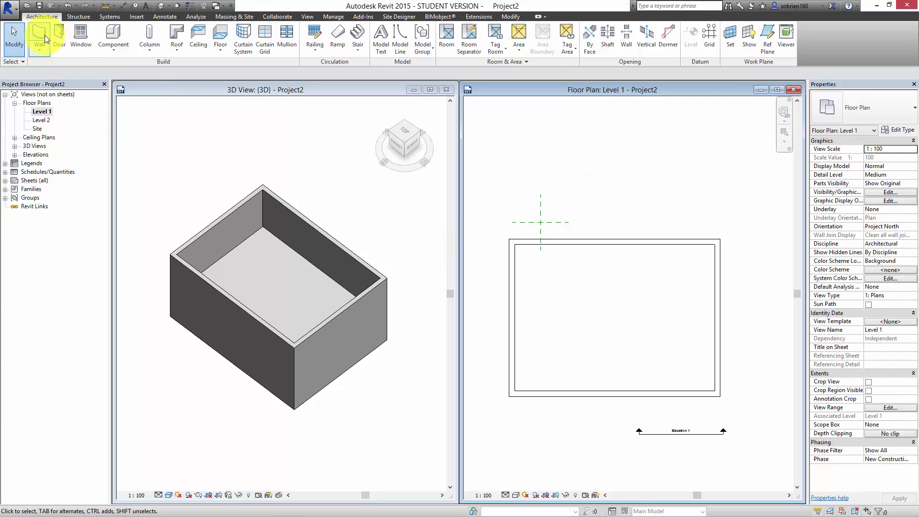
click(178, 50)
click(188, 66)
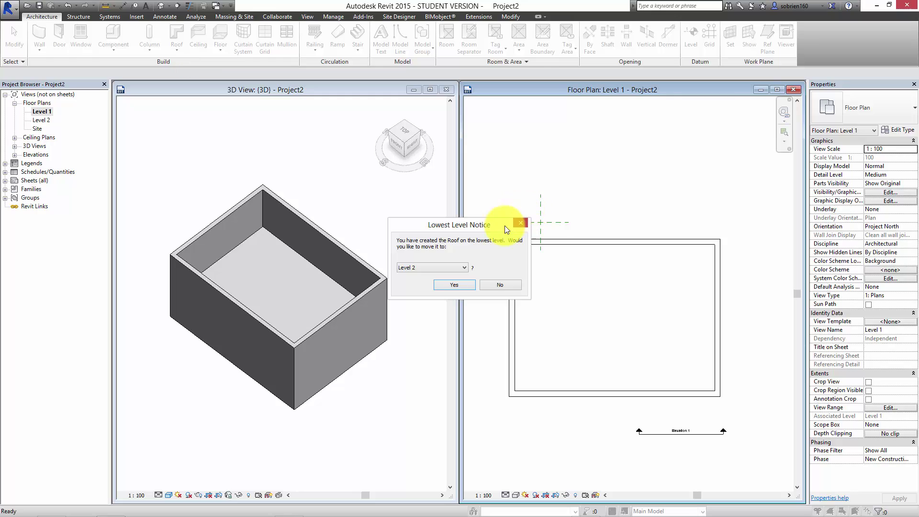
click(464, 266)
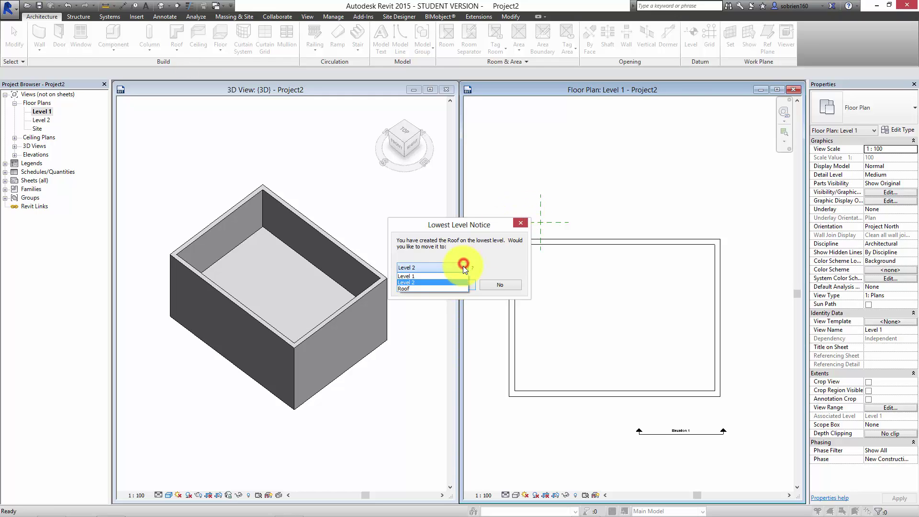
click(440, 287)
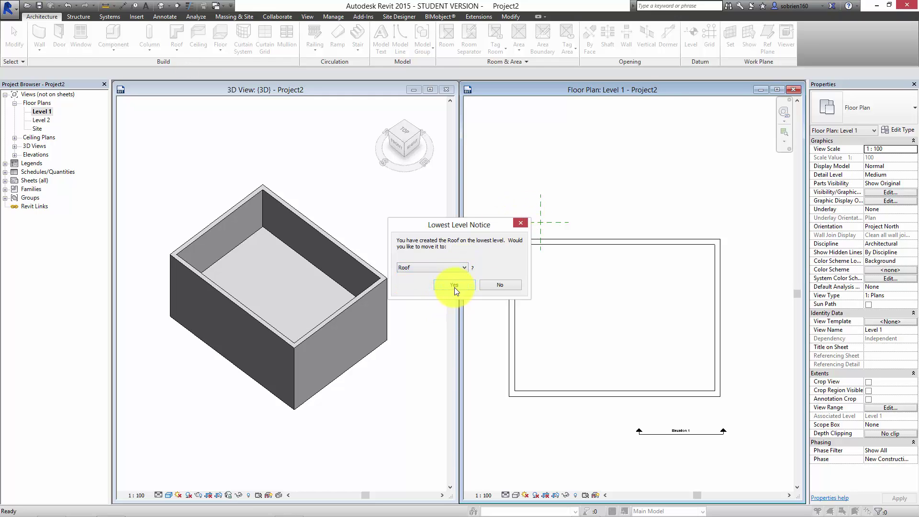
click(455, 286)
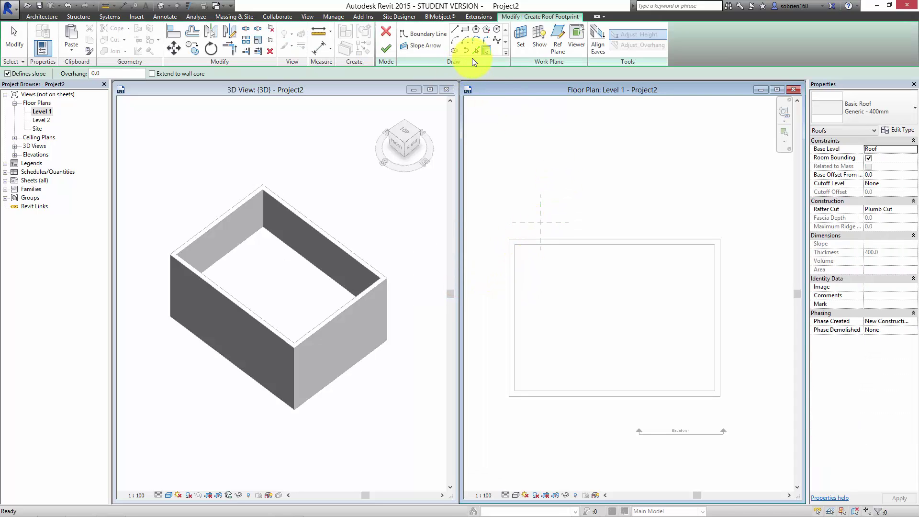
Step: Pick the outer edges of all four exterior walls as slope-defining roof boundary lines
click(474, 51)
click(577, 240)
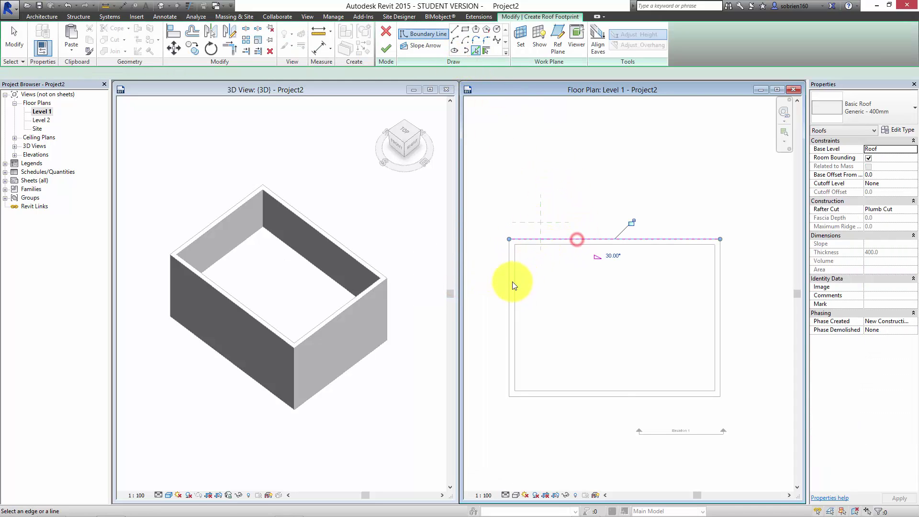
click(509, 294)
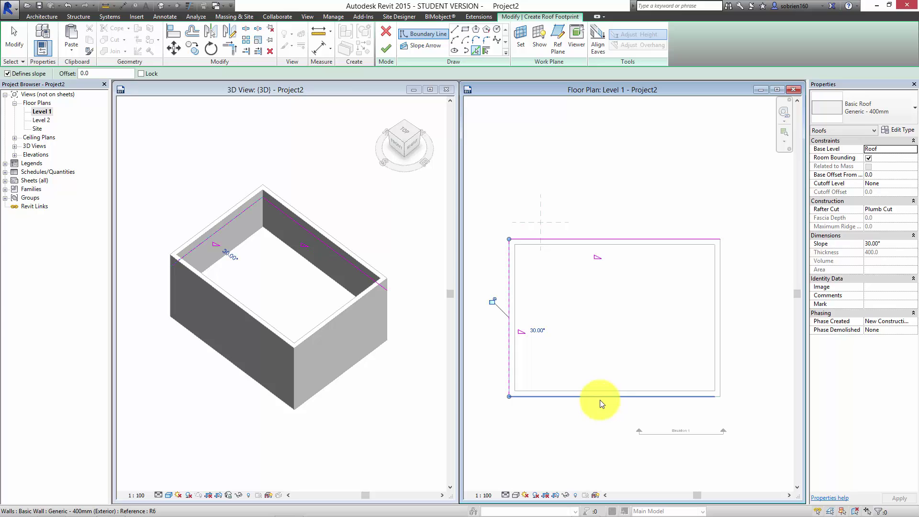
click(601, 402)
click(720, 335)
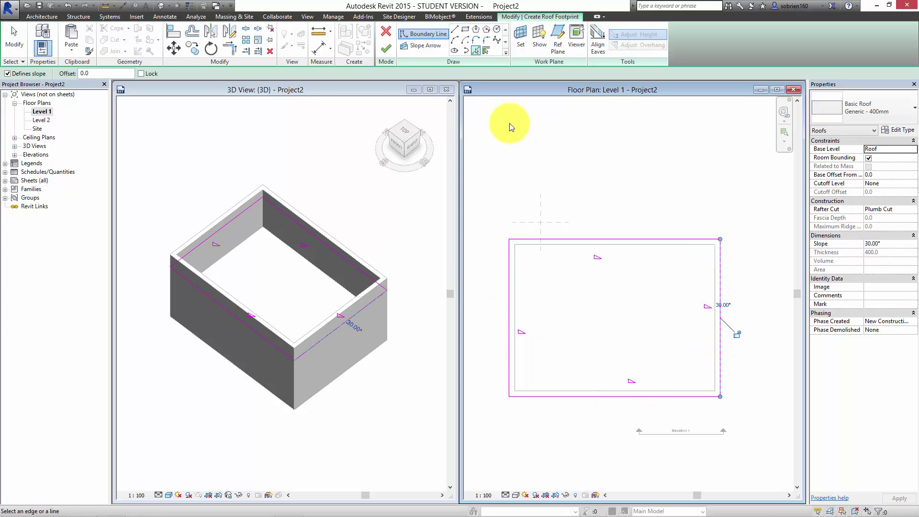
Step: Finish the roof footprint and attach the highlighted walls to the roof
click(384, 51)
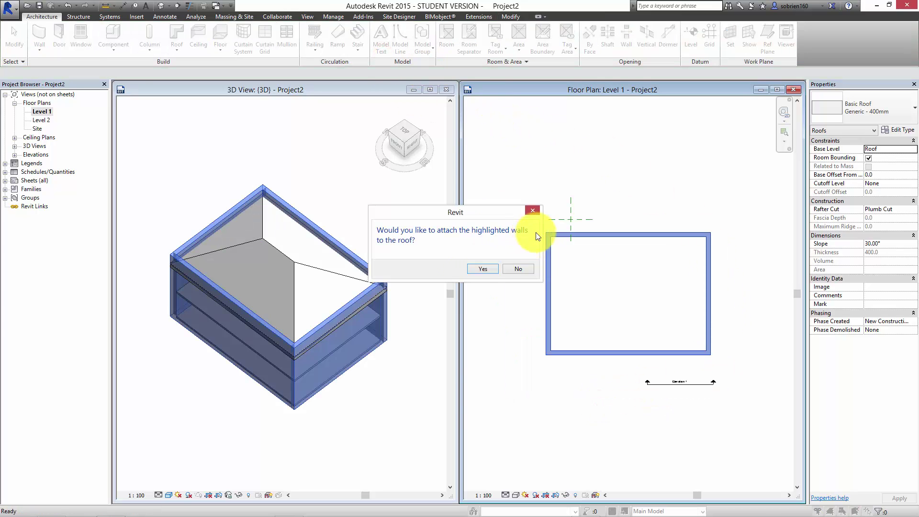
click(481, 271)
click(413, 391)
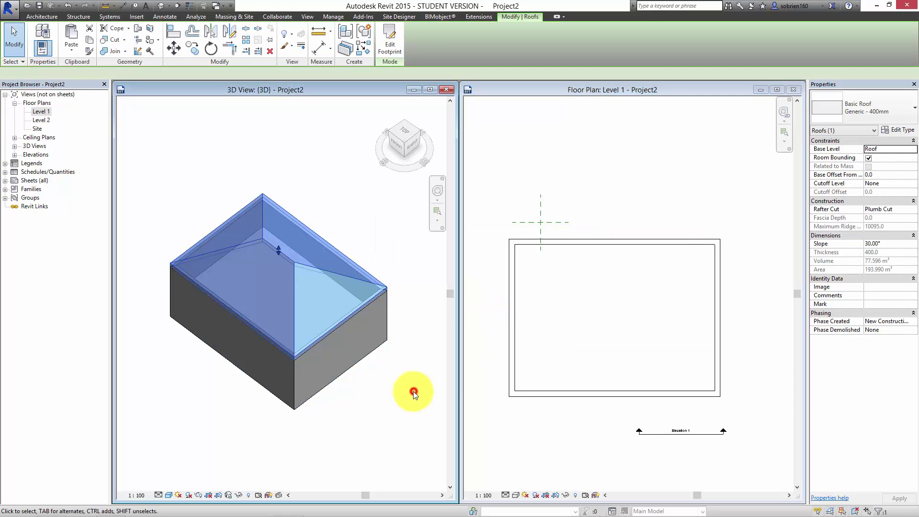
click(497, 436)
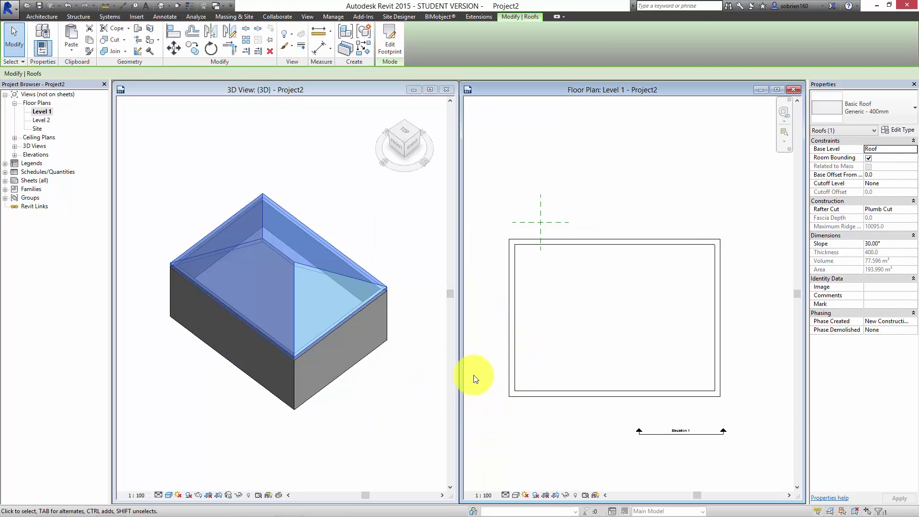
click(406, 373)
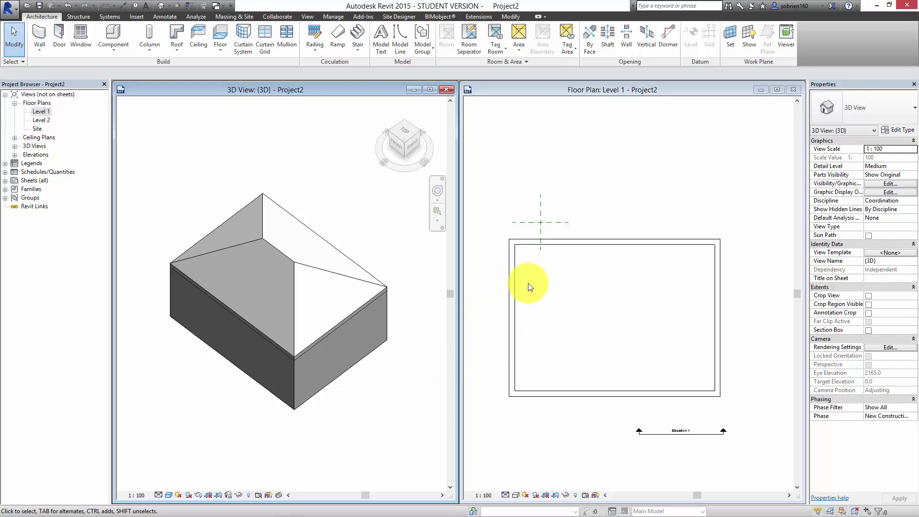
Step: Draw a Generic - 150mm (Interior) wall about 3100 mm long, perpendicular to the upper exterior wall in the Level 1 plan
click(557, 299)
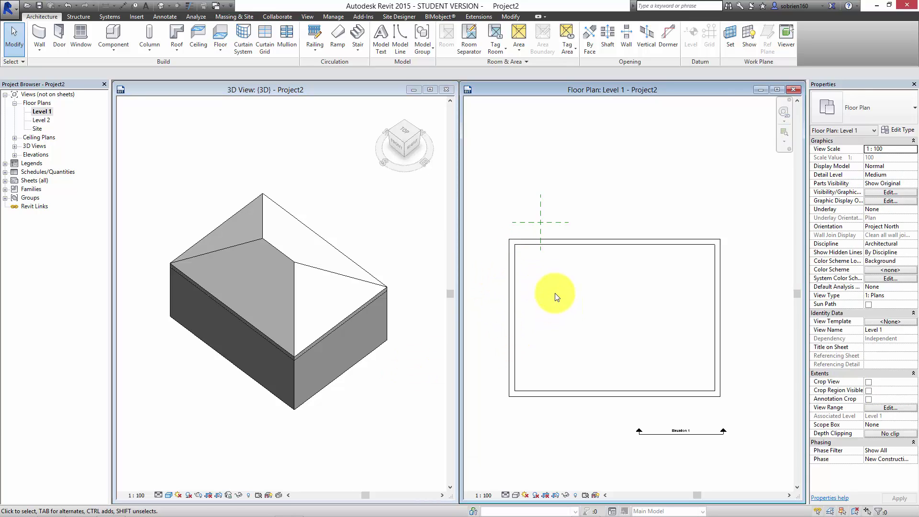
scroll(568, 287, up, 1)
middle_drag(570, 288, 586, 302)
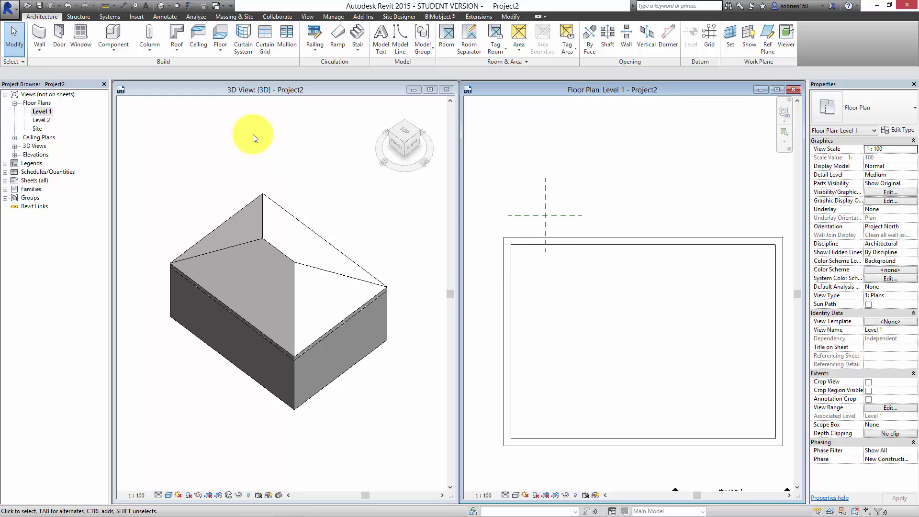
click(47, 42)
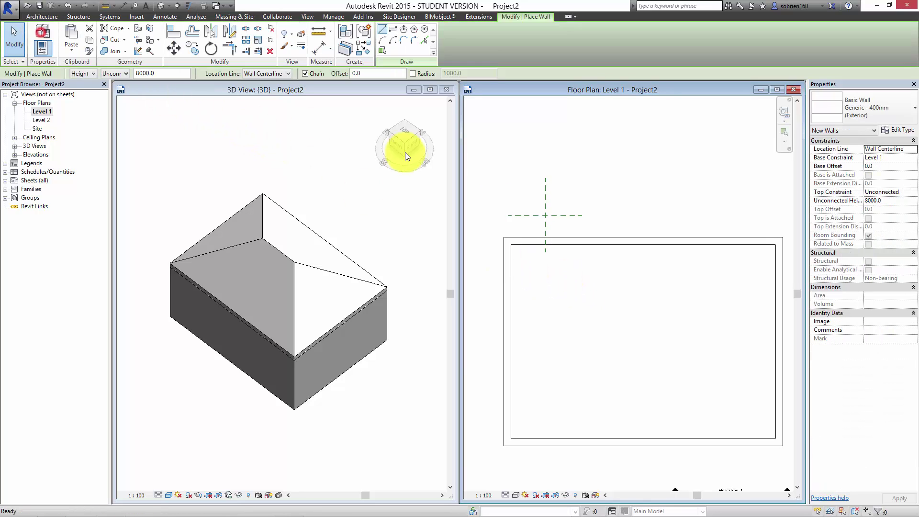
click(875, 108)
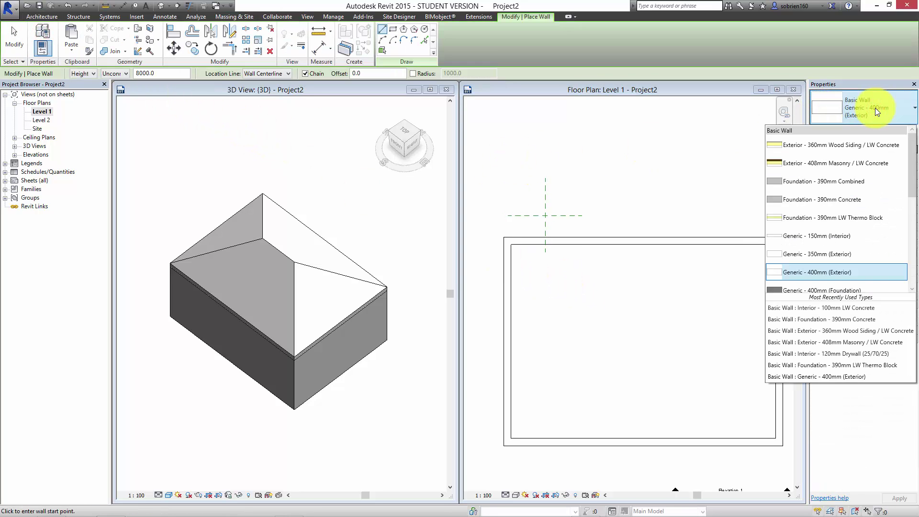
click(825, 236)
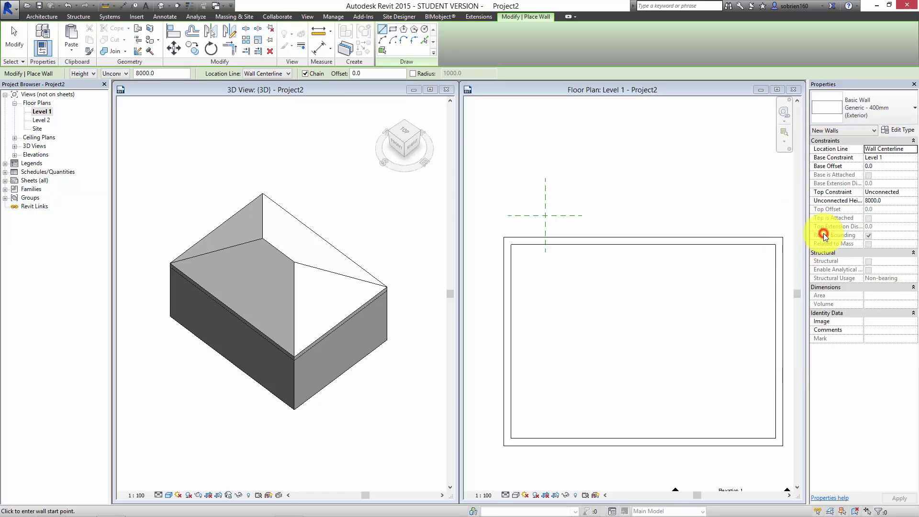
click(617, 245)
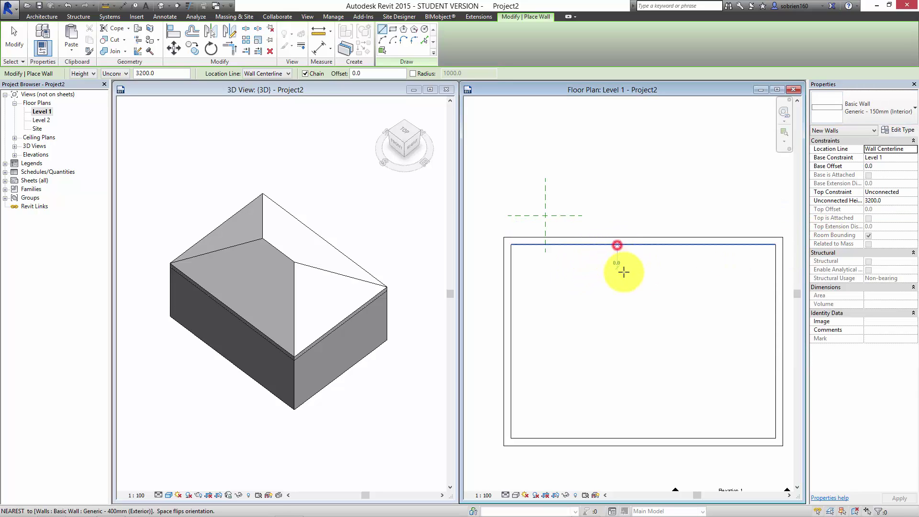
click(617, 299)
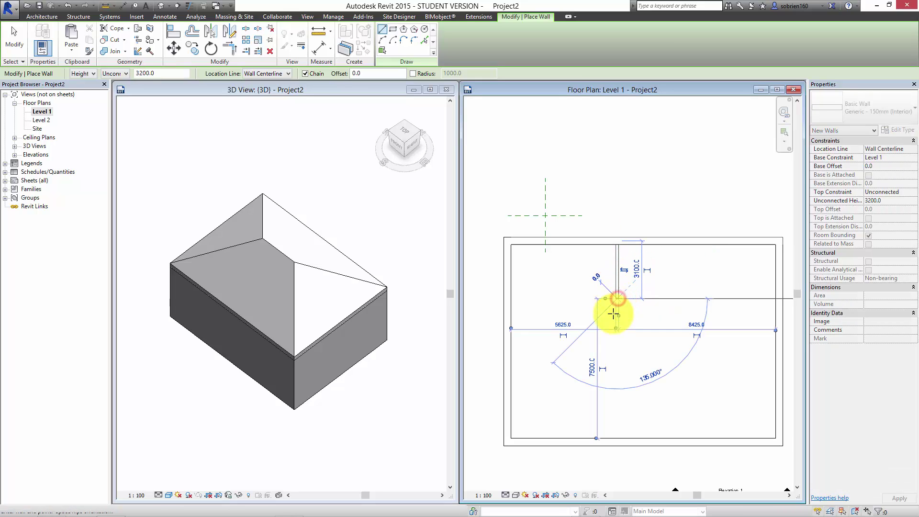
key(Escape)
Step: Draw a second interior wall horizontally from the left exterior wall, ending short of the first interior wall, and leave the Wall command
click(511, 315)
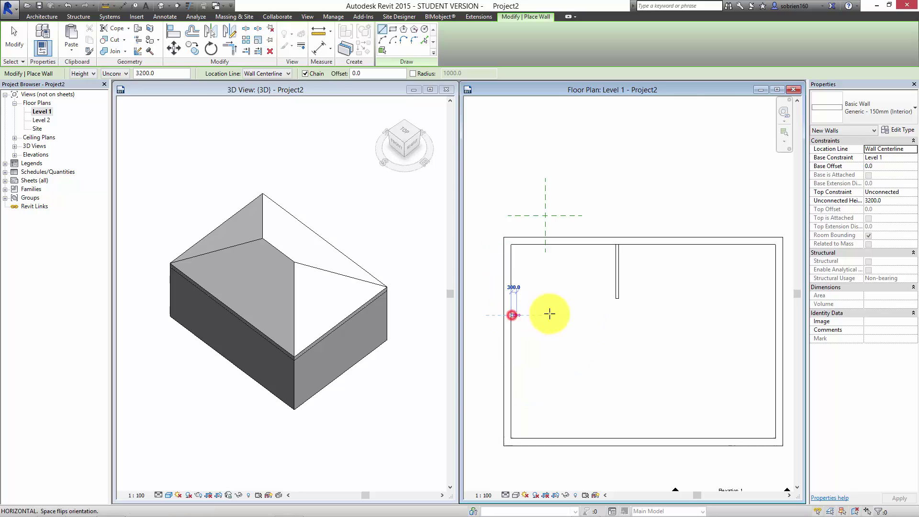
click(585, 314)
key(Escape)
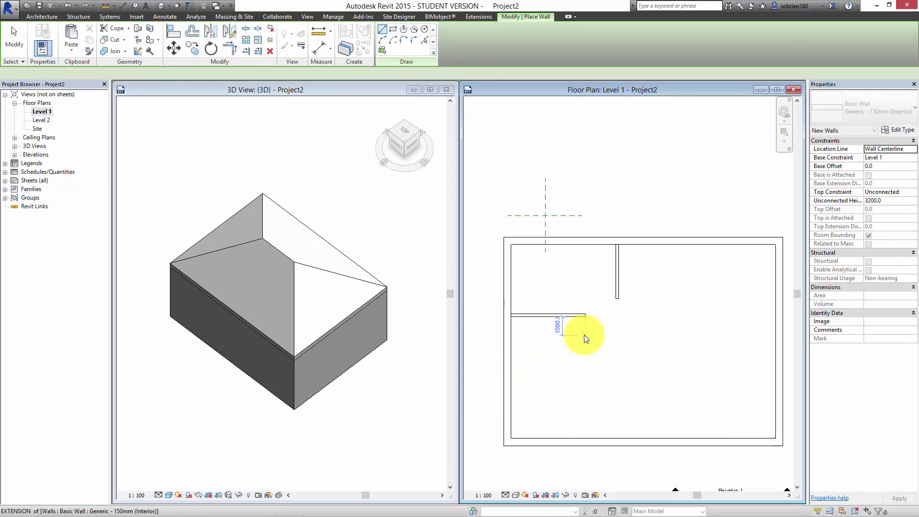
key(Escape)
Step: Enable the section box in the 3D view and lower its top face to cut away the roof
scroll(560, 314, up, 2)
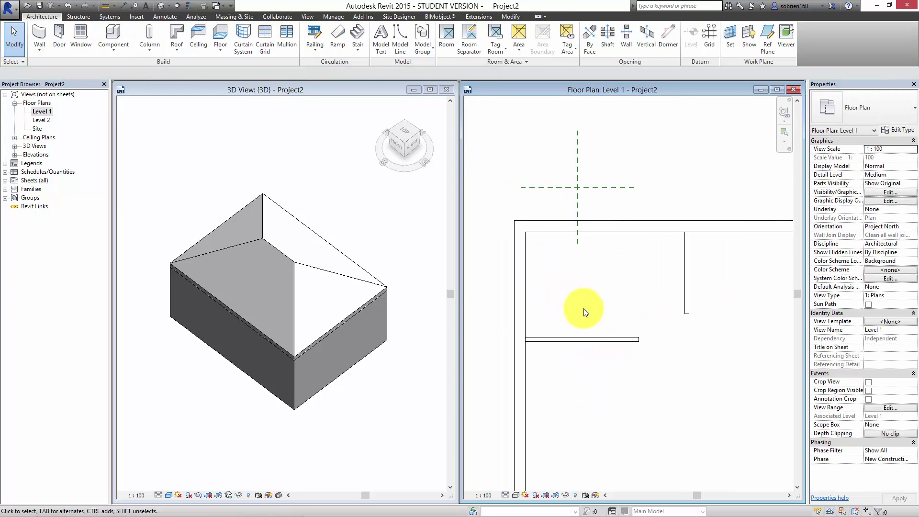
scroll(592, 320, up, 2)
scroll(600, 246, down, 2)
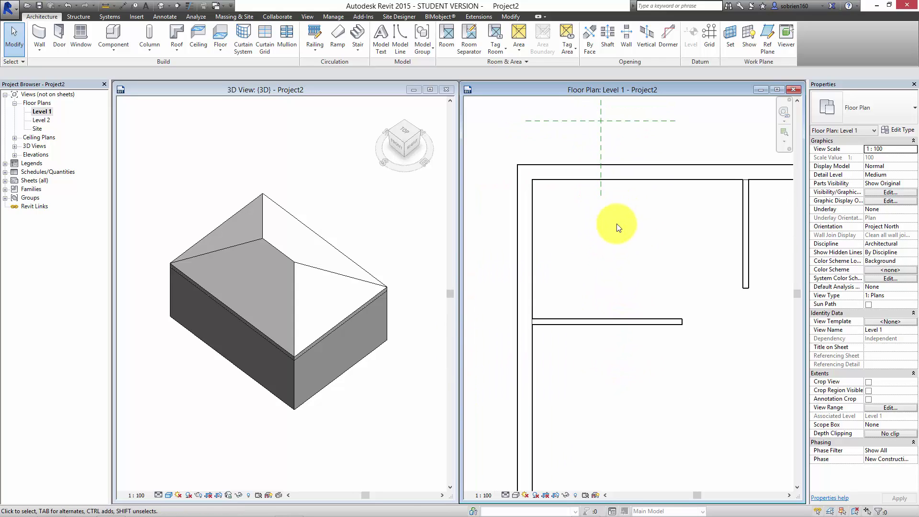
click(381, 381)
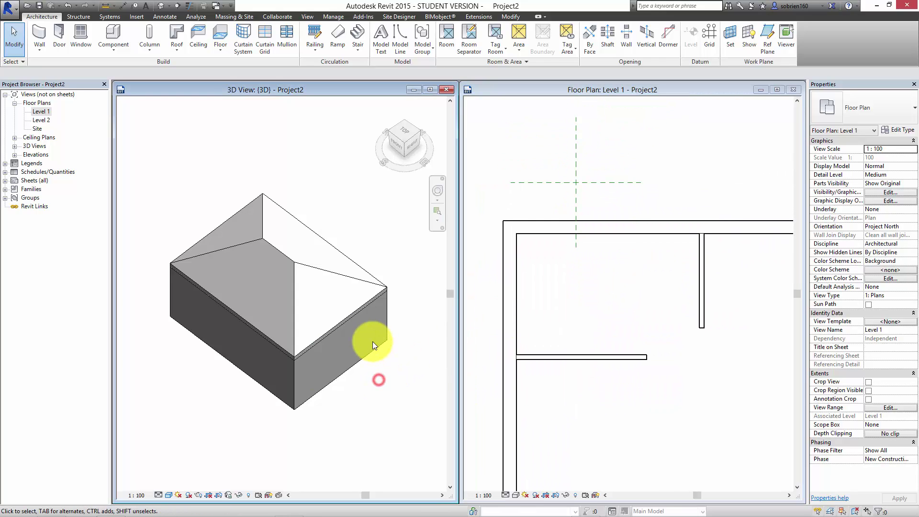
click(868, 330)
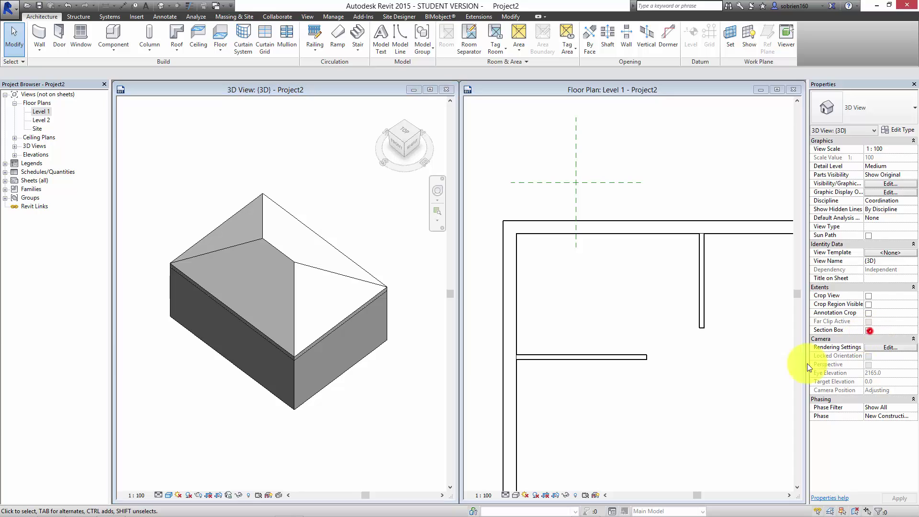
click(357, 228)
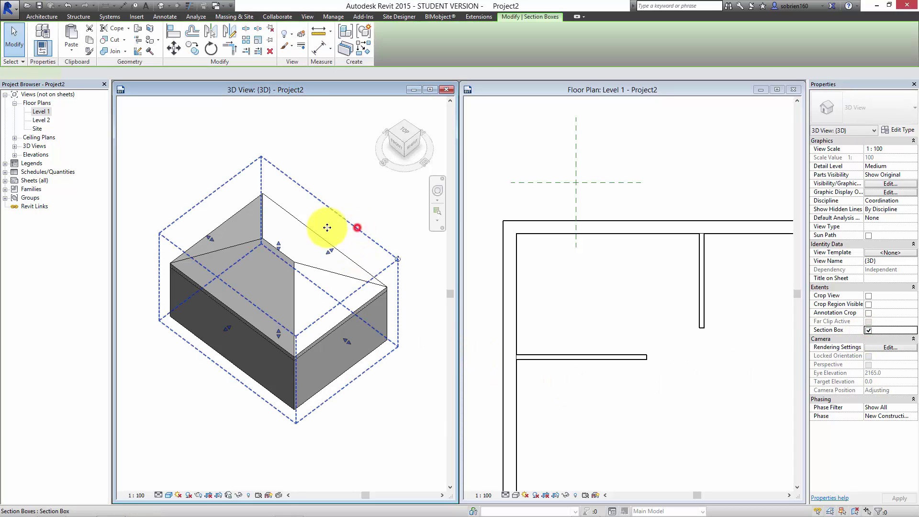
click(277, 250)
drag(284, 295, 284, 306)
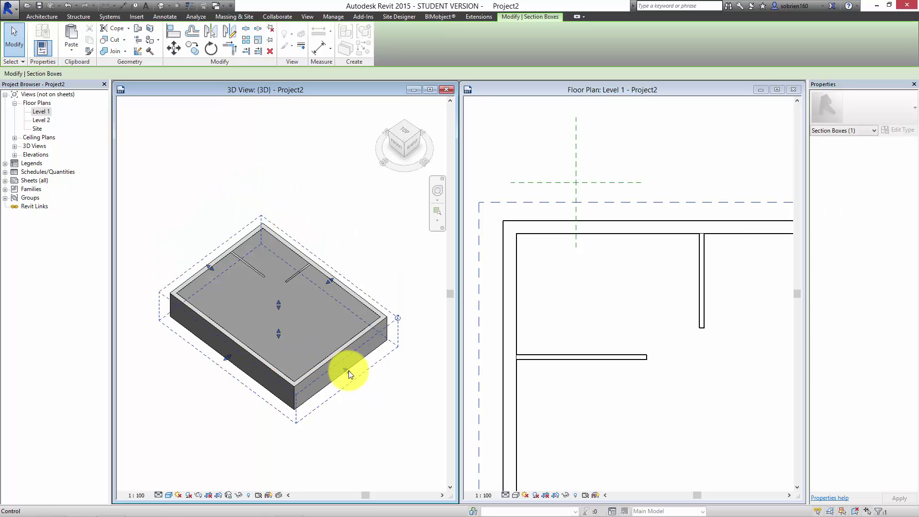
Step: Pull the section box's front-right face into the building and lower its top below the Level 2 floor to expose the interior walls
drag(348, 370, 297, 316)
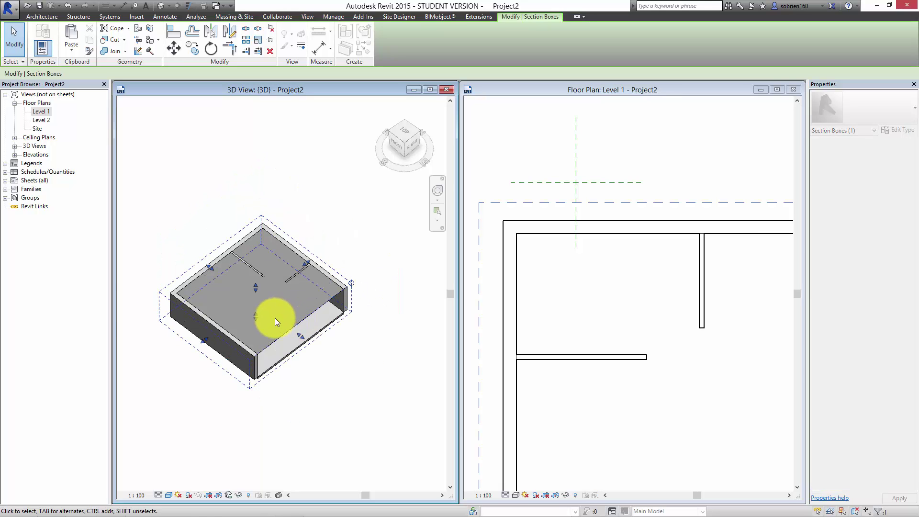
scroll(263, 302, up, 2)
drag(243, 274, 242, 277)
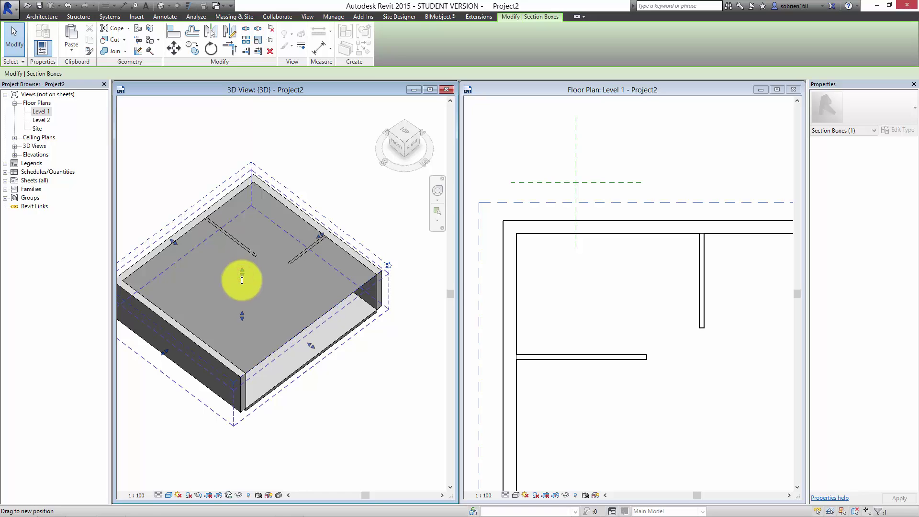
click(377, 186)
middle_drag(374, 244, 360, 293)
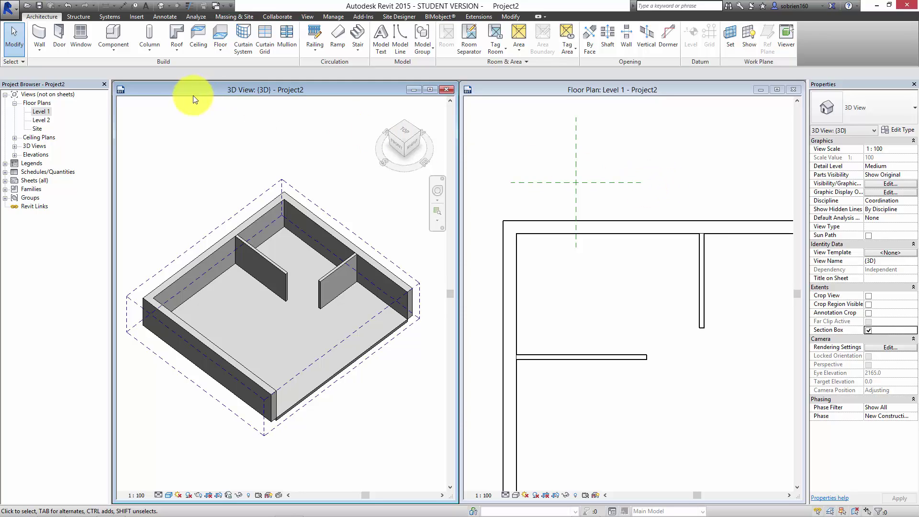
Step: Draw a horizontal Thin Lines detail line about 4000 mm long inside the upper-left room of the Level 1 plan
click(166, 17)
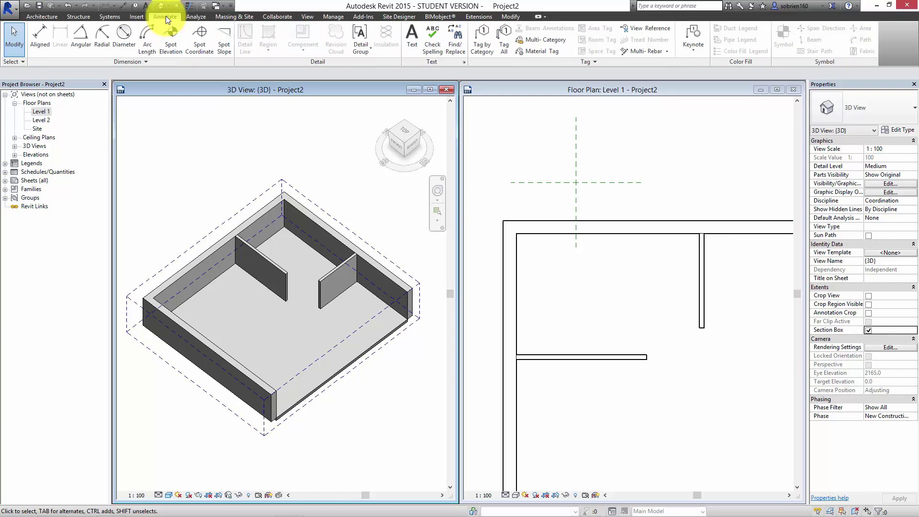
click(616, 260)
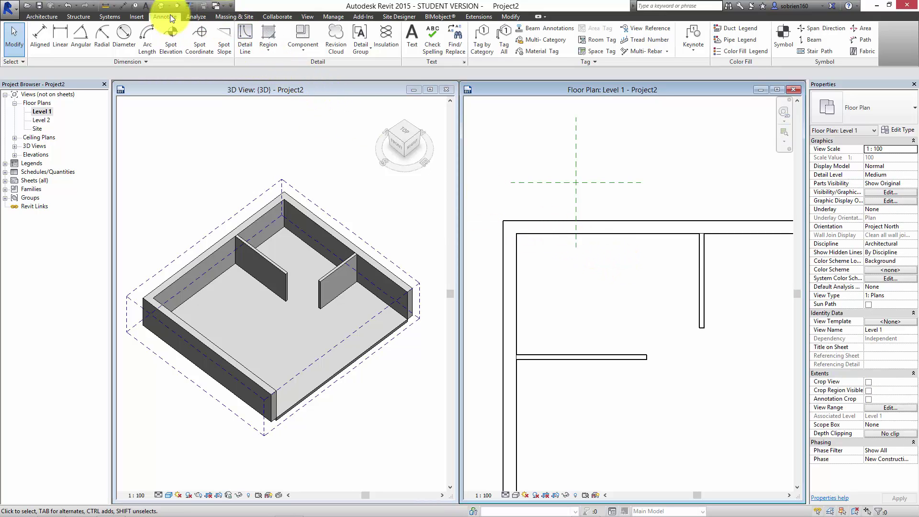
click(248, 36)
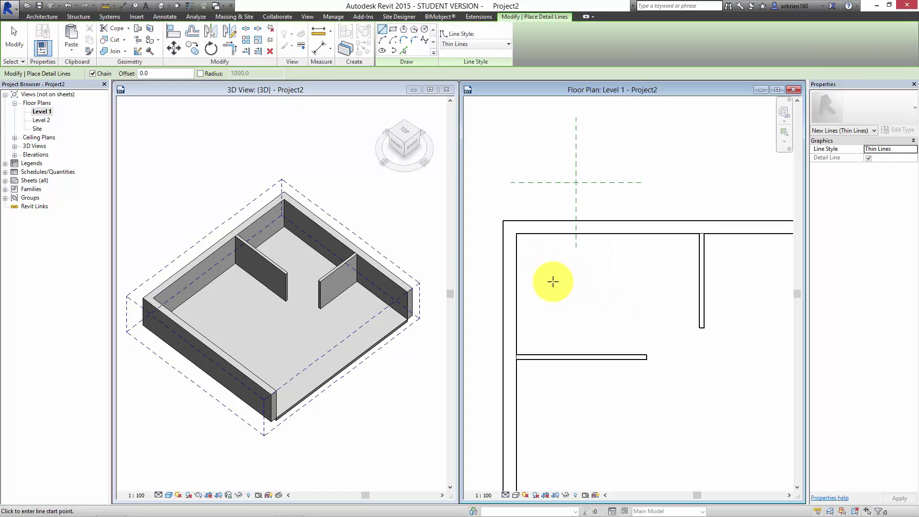
click(554, 267)
click(682, 267)
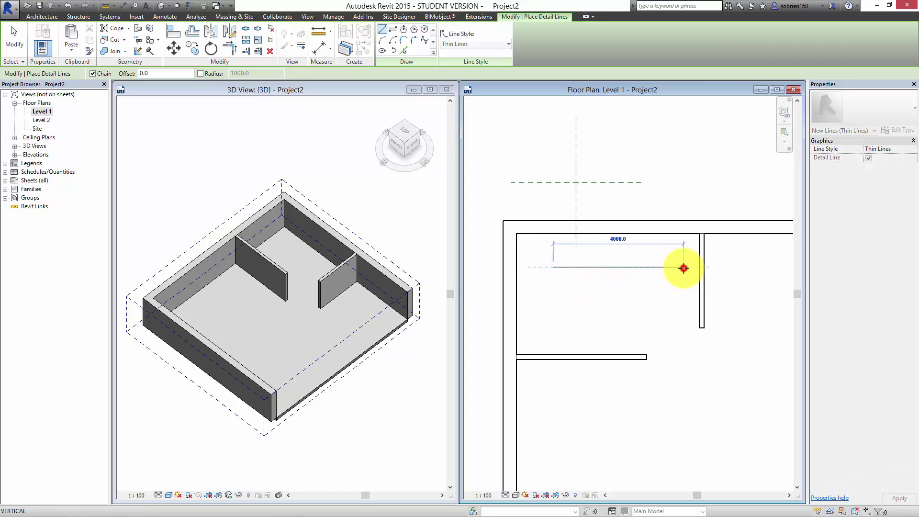
key(Escape)
key(Escape)
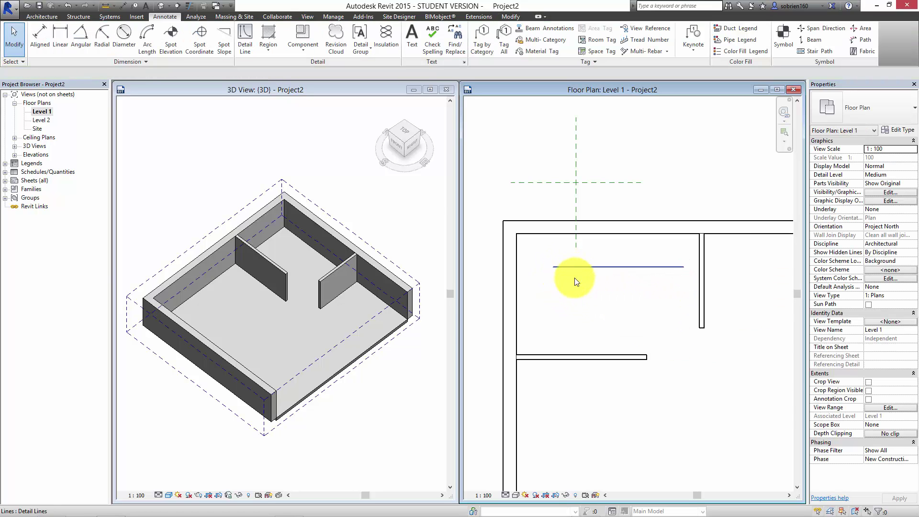
click(646, 266)
scroll(623, 295, up, 1)
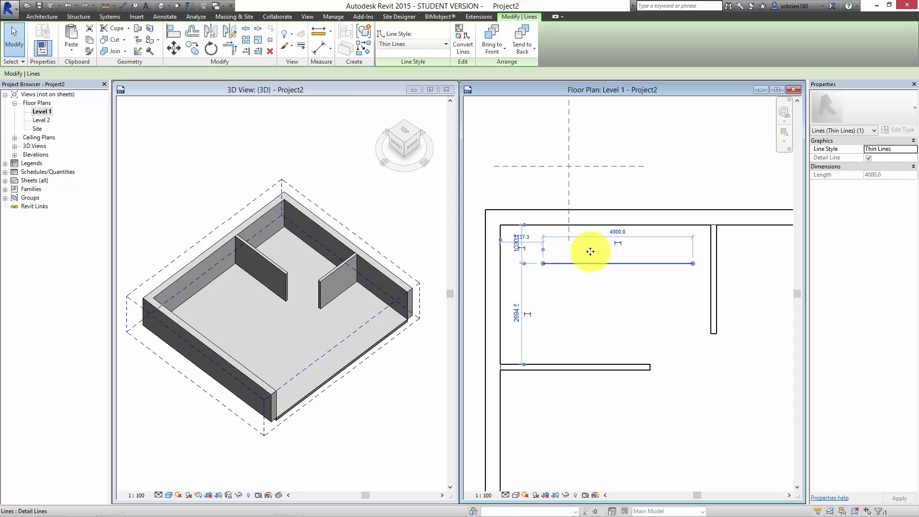
click(598, 274)
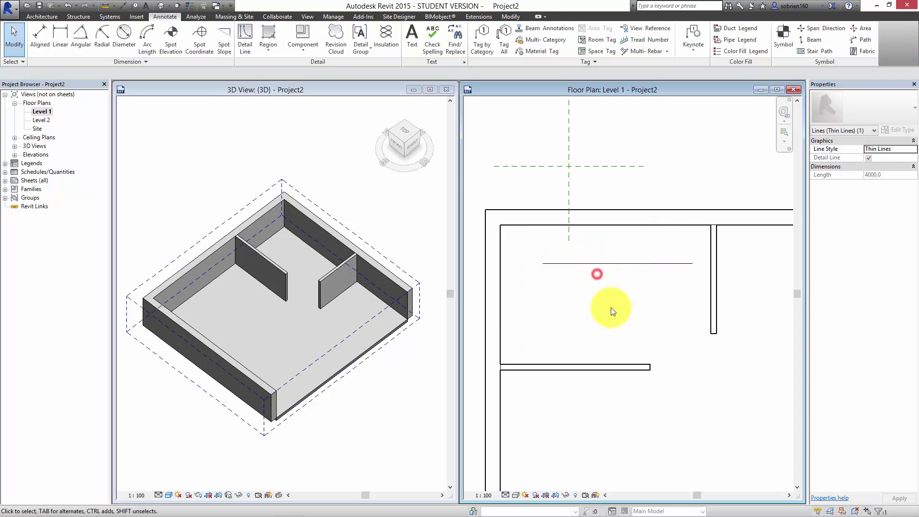
Step: Draw a vertical detail line about 2500 mm long between the left exterior wall and the horizontal detail line
click(246, 33)
click(534, 253)
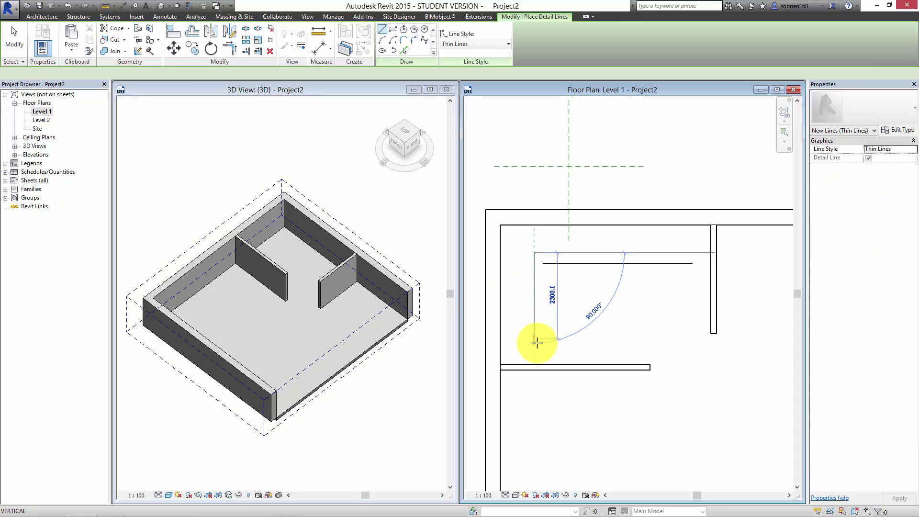
click(534, 345)
key(Escape)
key(Escape)
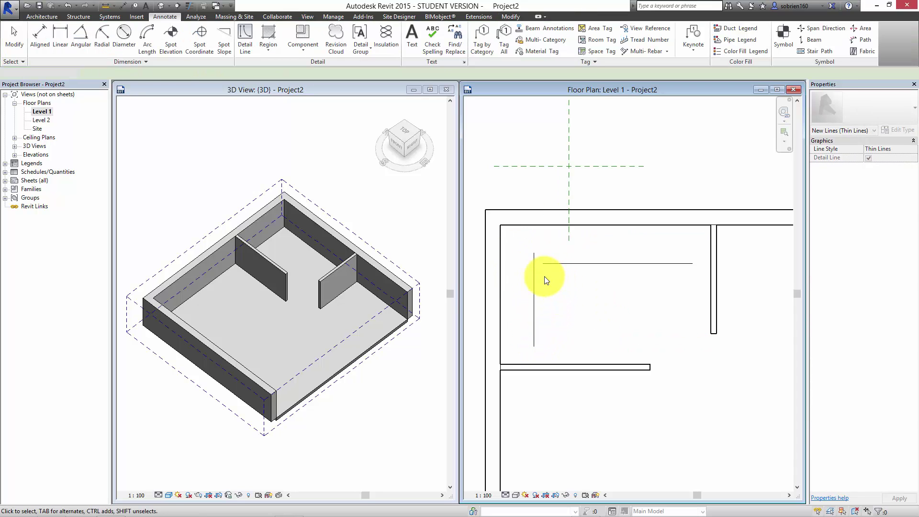
Step: Set the vertical detail line's distance from the left exterior wall's inner face to 600 mm
click(533, 281)
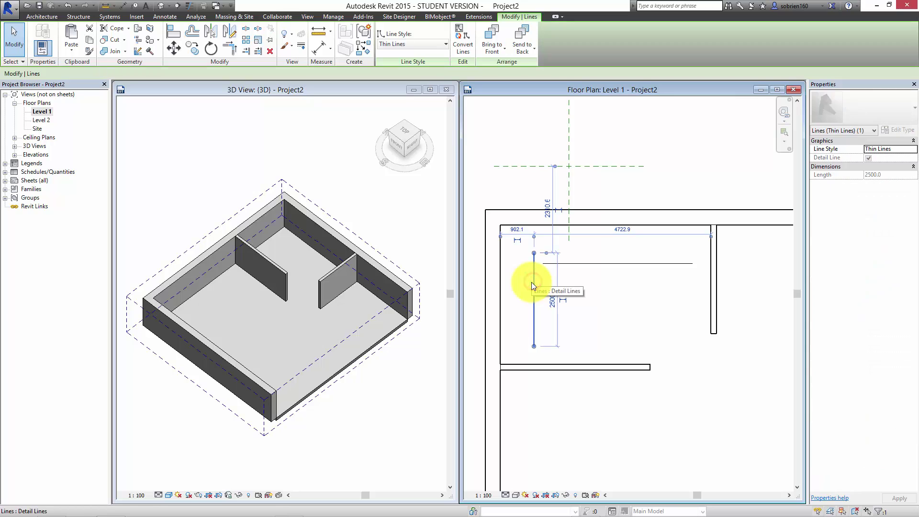
click(517, 229)
text(60)
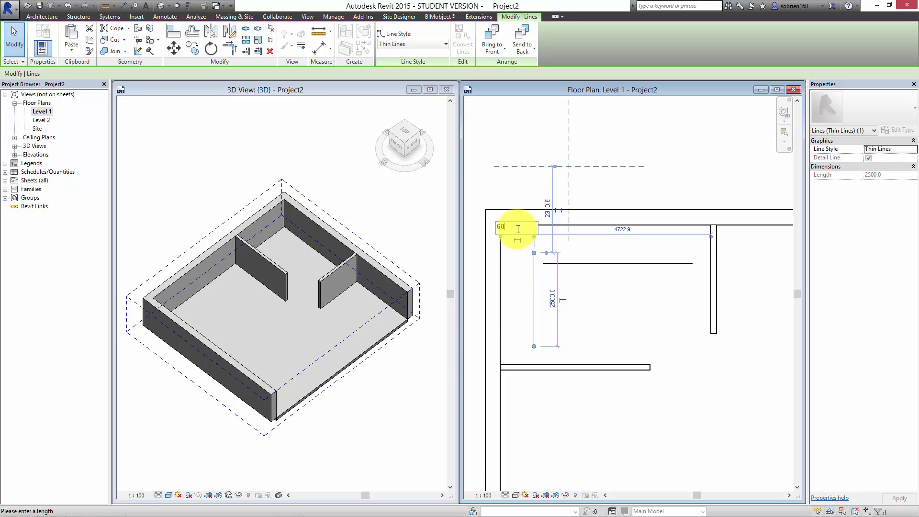
text(0)
key(Return)
click(627, 316)
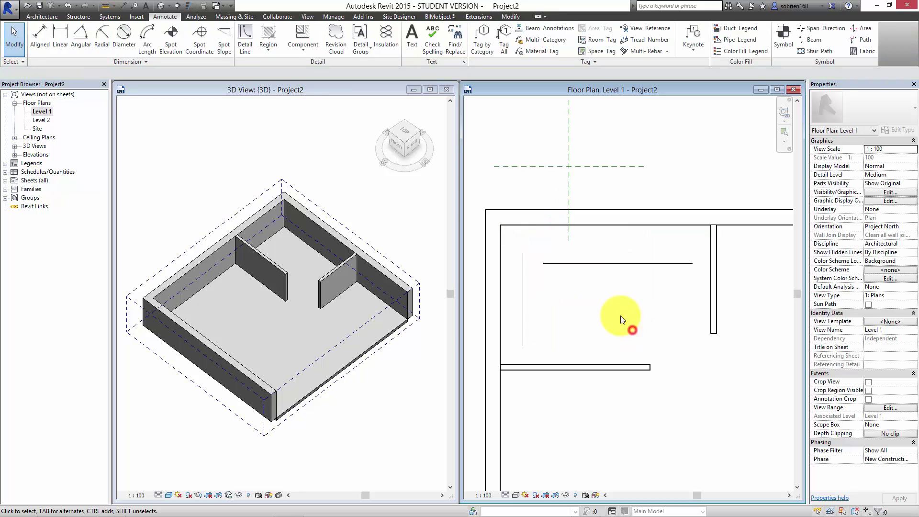
Step: Set the horizontal detail line's distance from the upper exterior wall's inner face to 600 mm
click(596, 263)
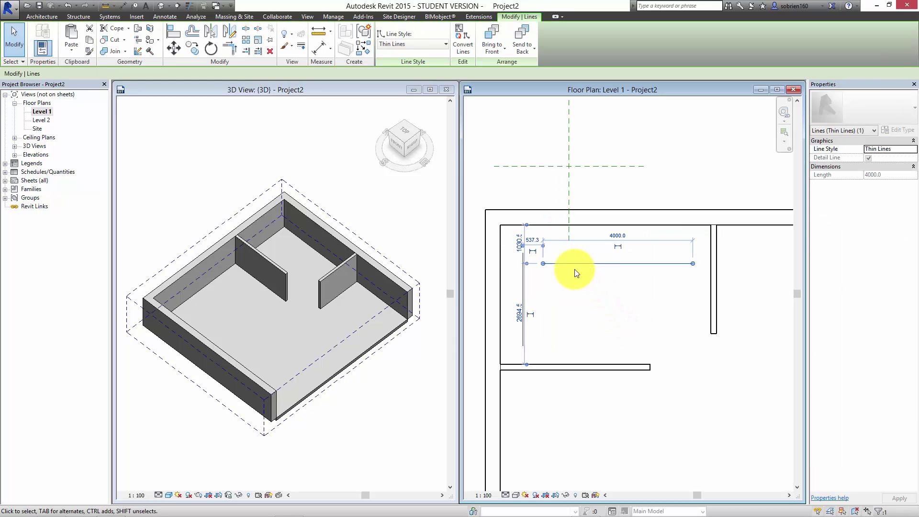
click(516, 241)
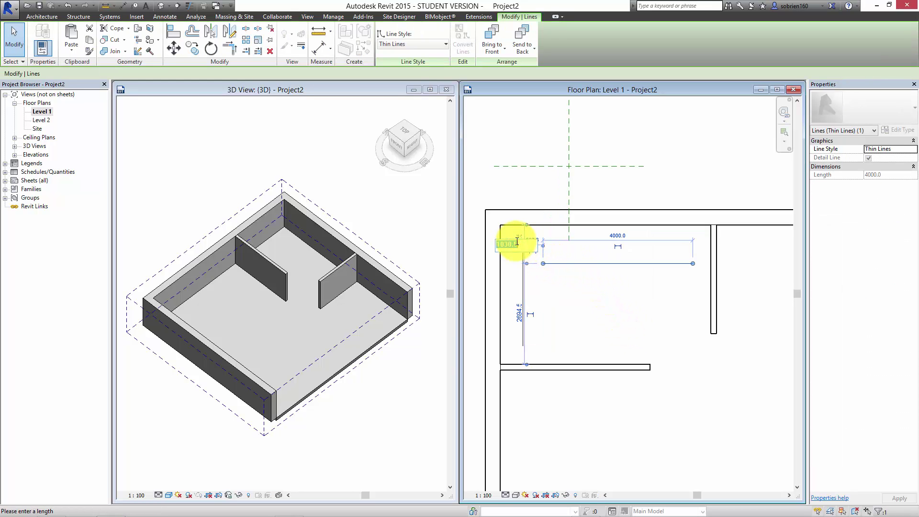
text(600)
key(Return)
click(600, 300)
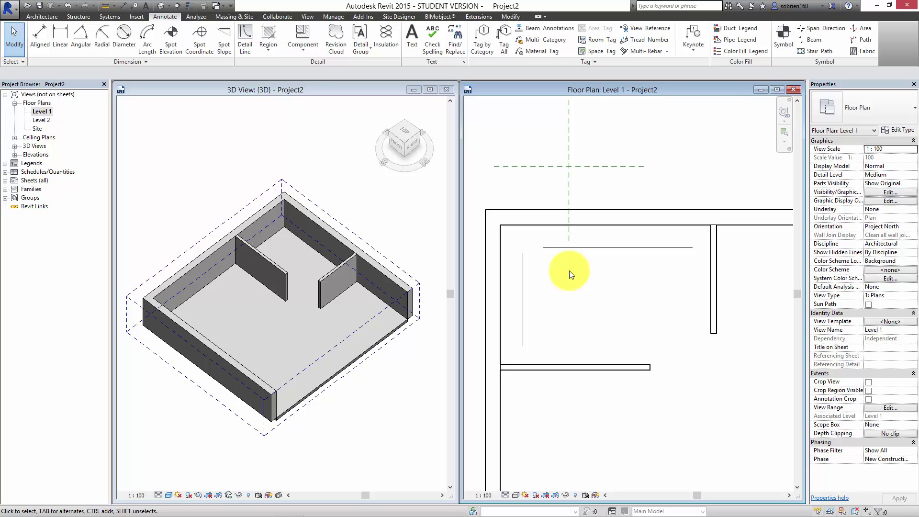
Step: Trim/extend the horizontal and vertical detail lines to meet in a corner
middle_drag(579, 261, 589, 272)
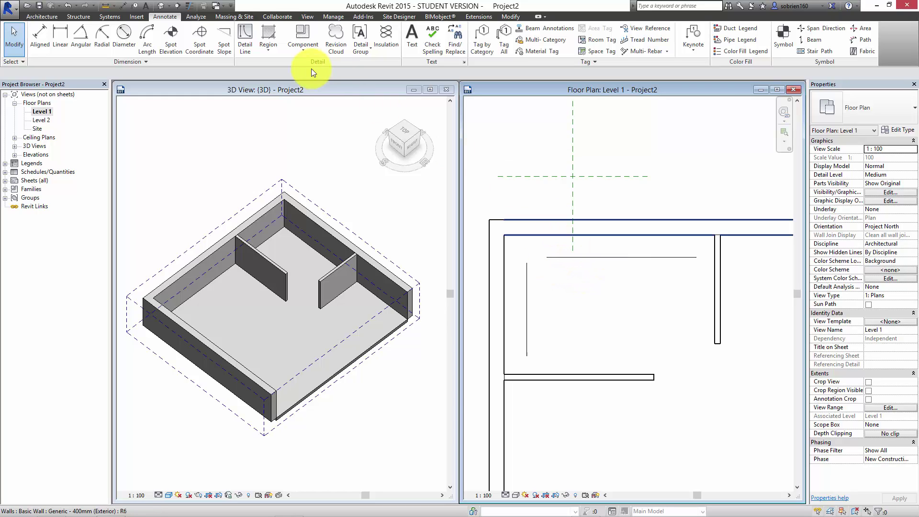
click(560, 257)
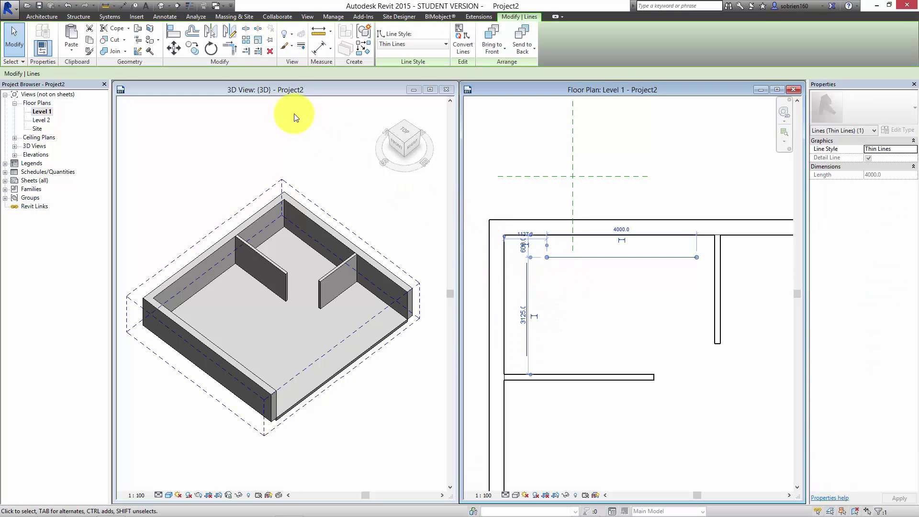
click(230, 52)
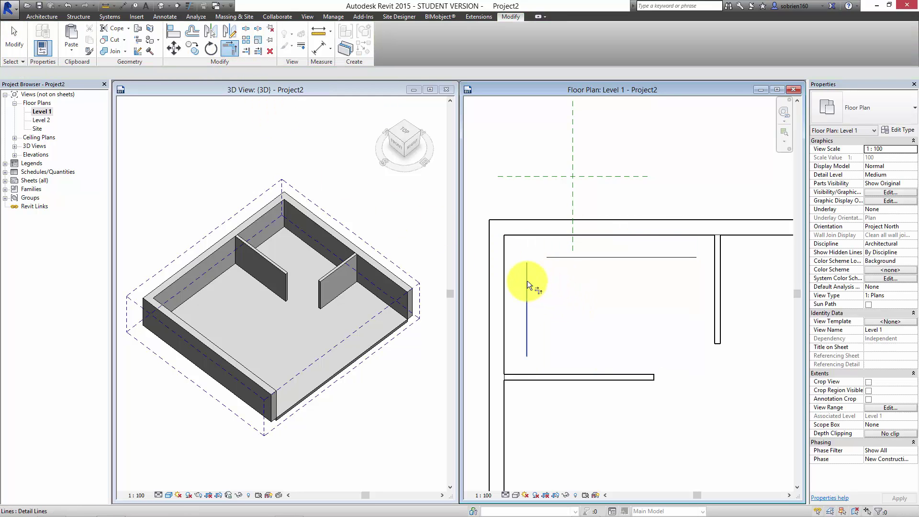
click(562, 259)
click(539, 300)
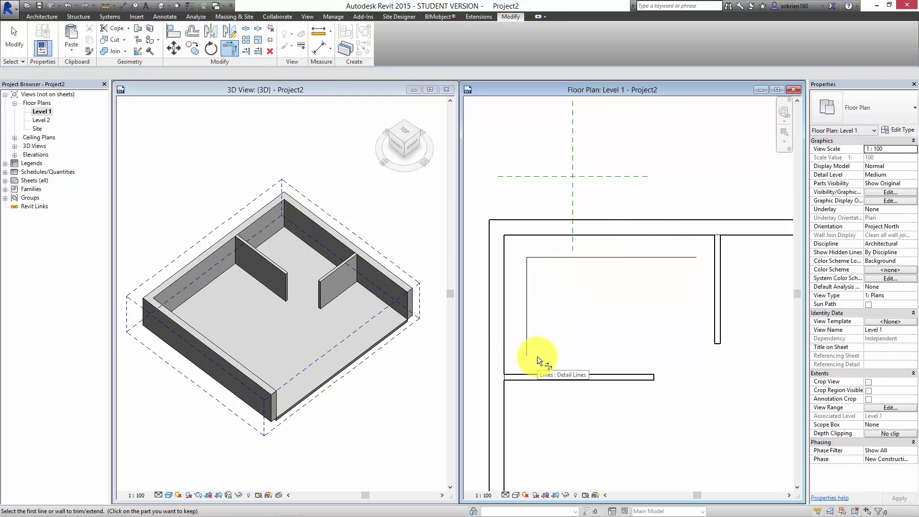
key(Escape)
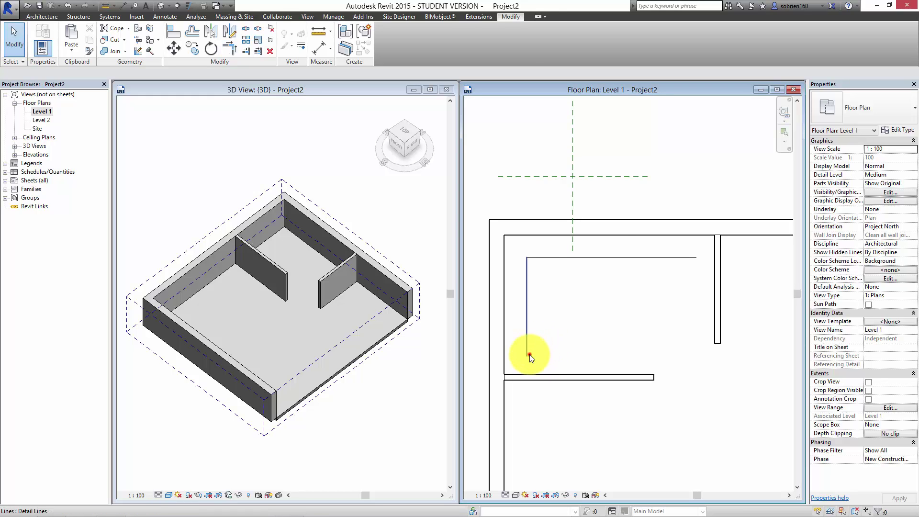
Step: Extend the vertical detail line down to the horizontal interior wall and the horizontal one to the vertical interior wall
click(527, 353)
drag(526, 357, 527, 372)
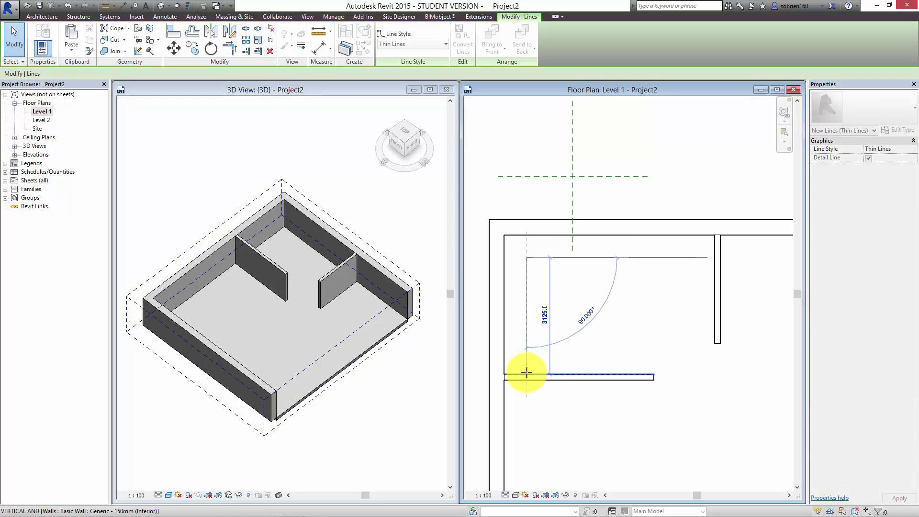
click(670, 257)
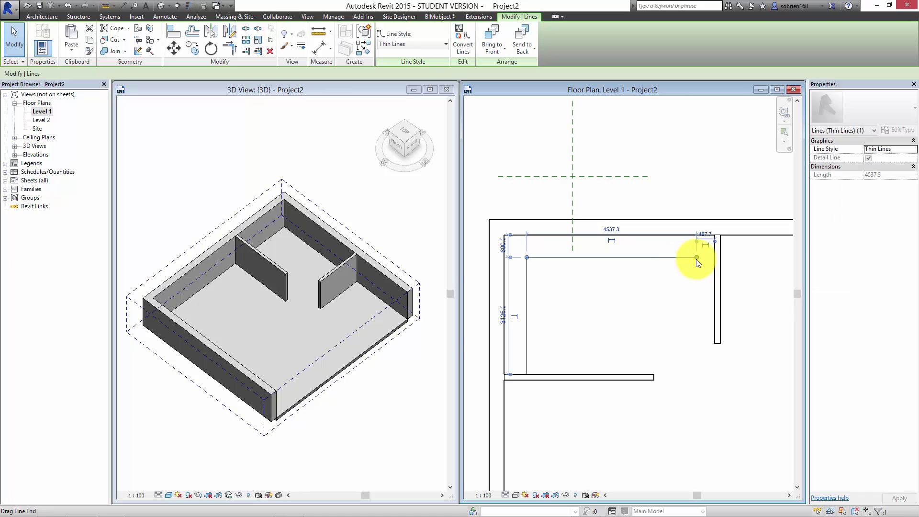
drag(697, 258, 715, 257)
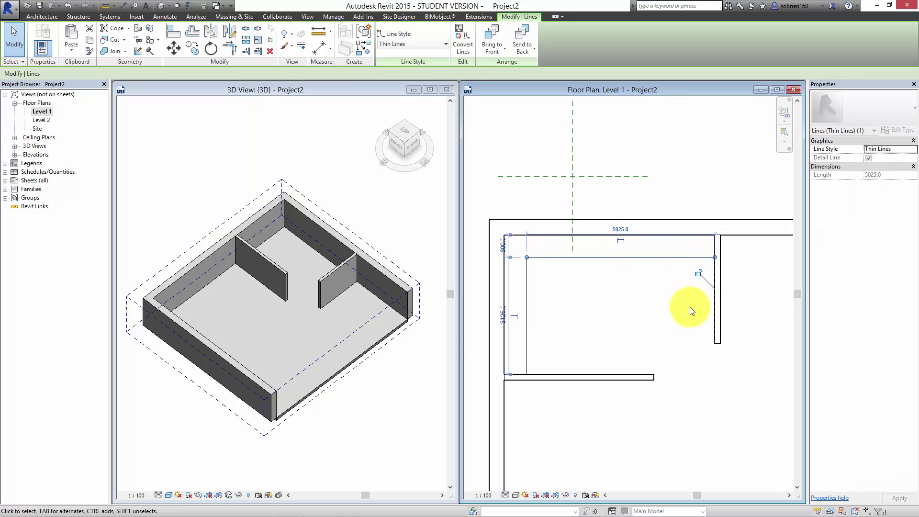
click(702, 383)
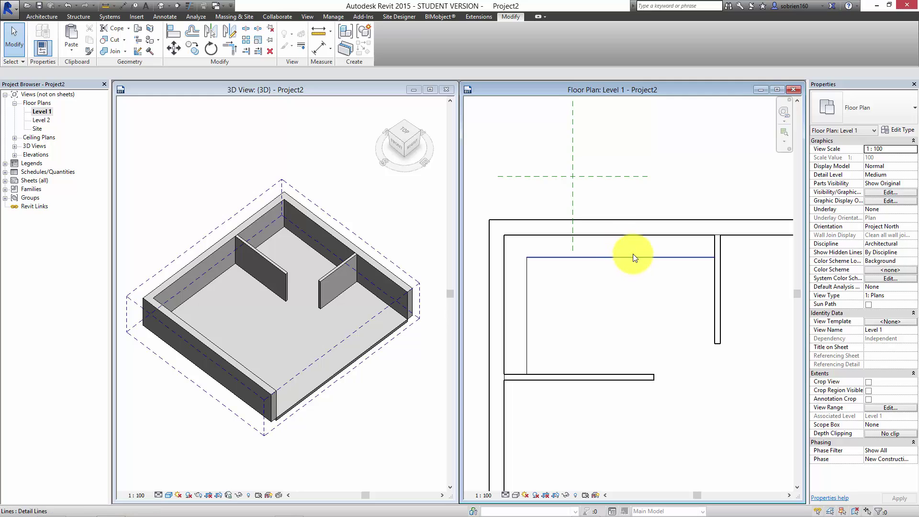
Step: Start placing a component and choose the Sink Kitchen-Single family in the 600 x 535mm type
middle_drag(642, 280, 645, 280)
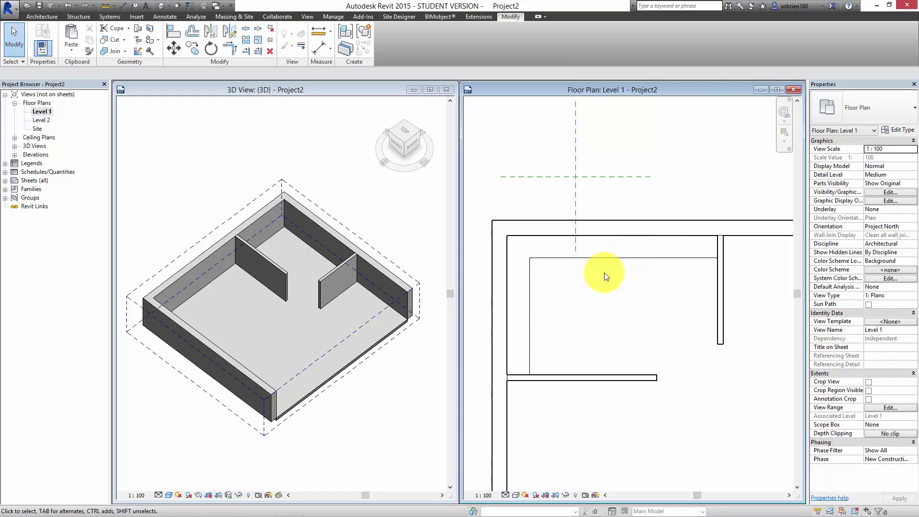
mouse_move(604, 297)
middle_down()
mouse_move(607, 288)
mouse_move(588, 304)
middle_up()
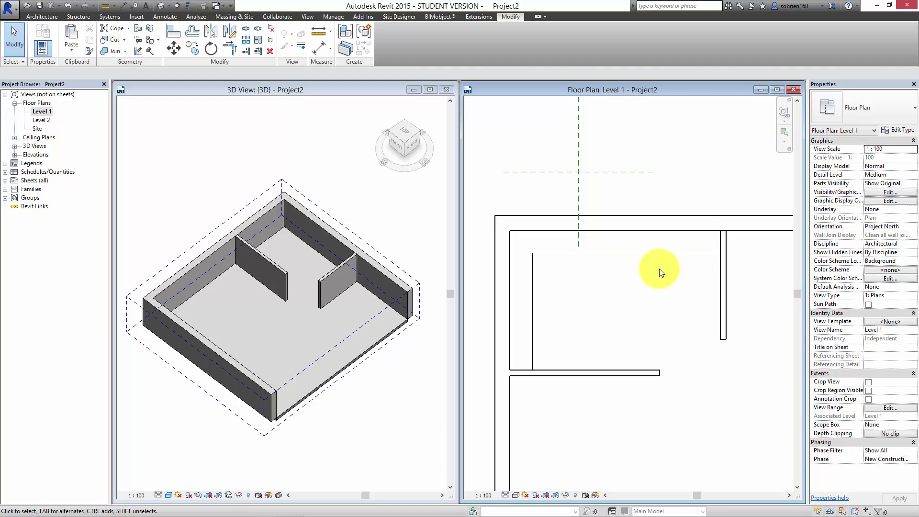
click(43, 18)
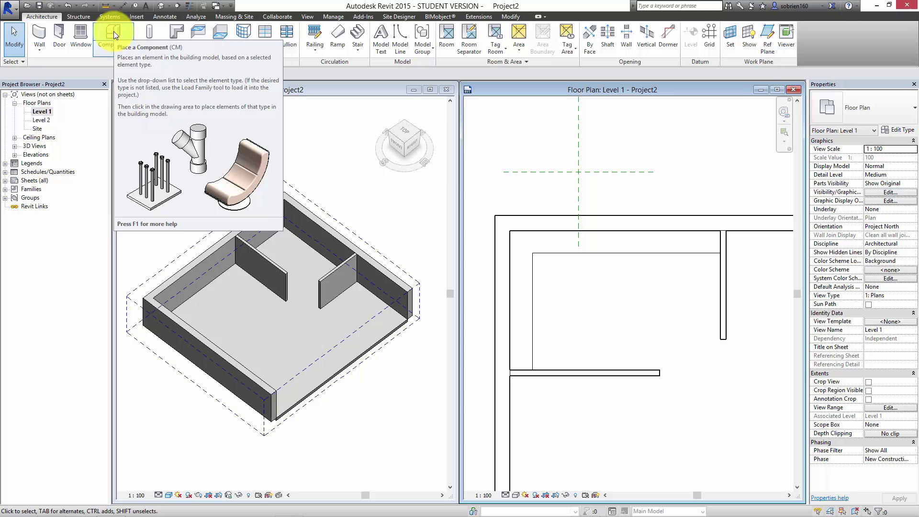
click(111, 49)
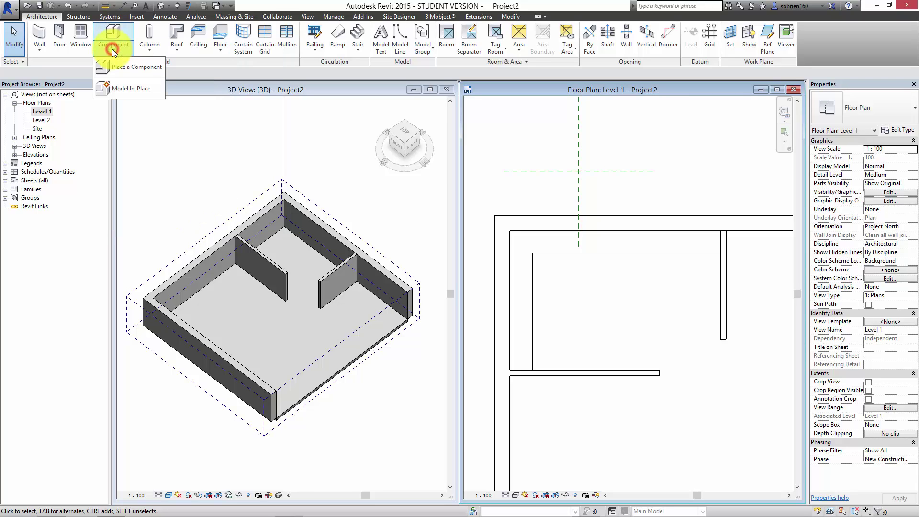
click(132, 67)
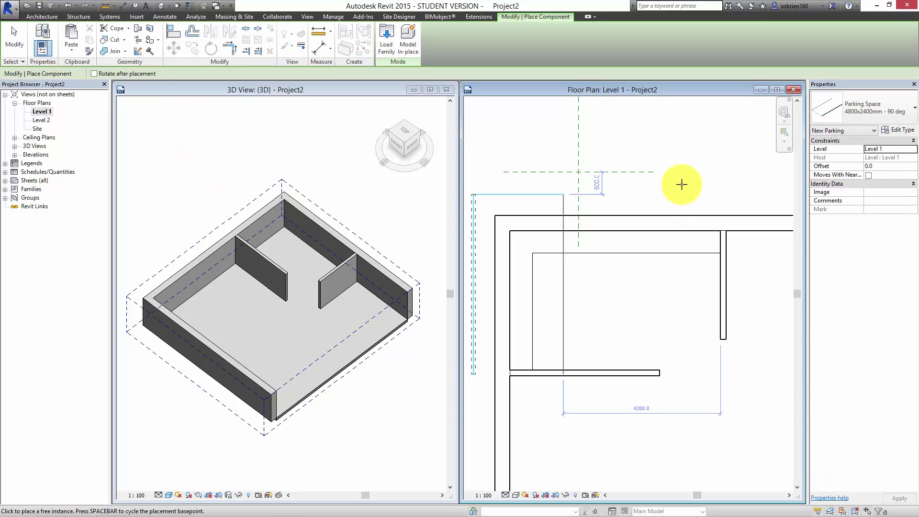
click(895, 112)
scroll(909, 163, up, 2)
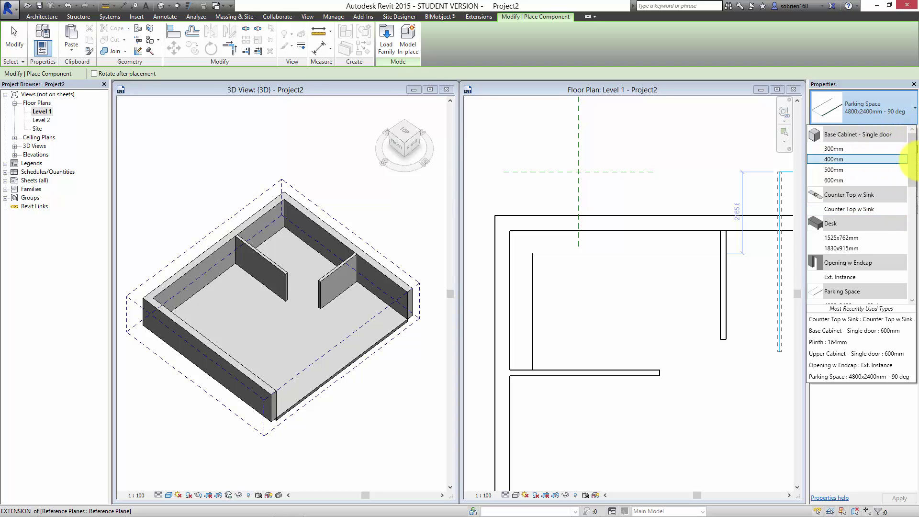
scroll(911, 165, down, 2)
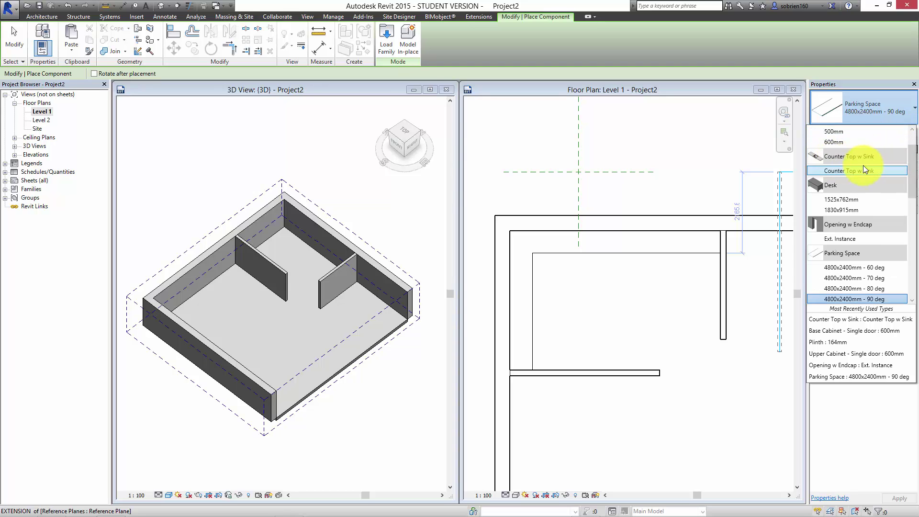
scroll(886, 179, down, 2)
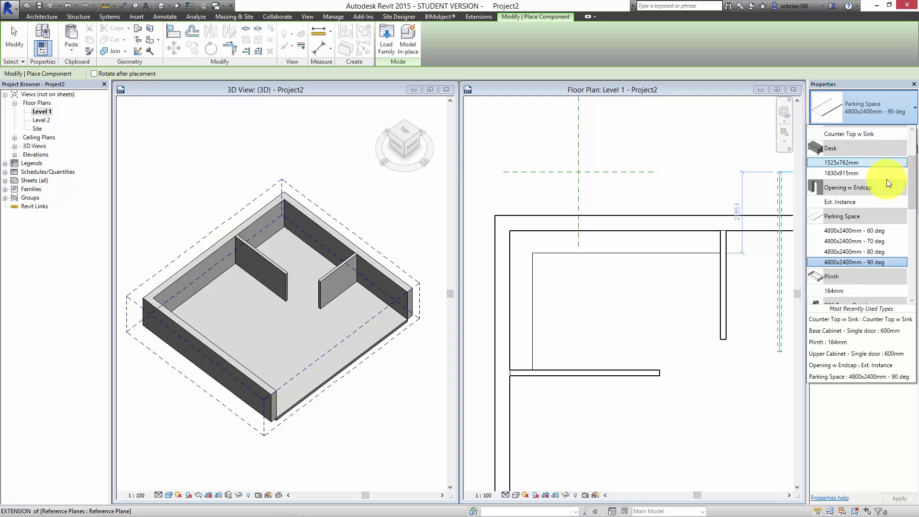
drag(913, 195, 908, 292)
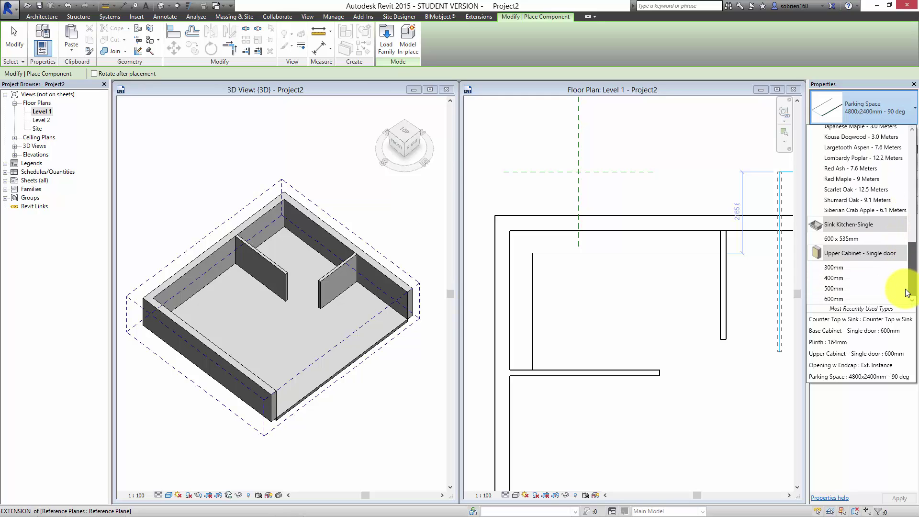
scroll(907, 289, up, 2)
scroll(909, 289, down, 2)
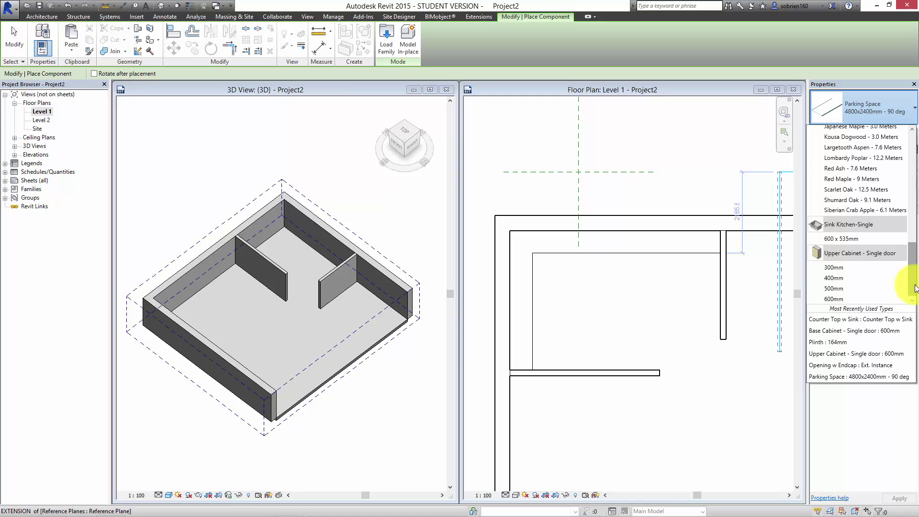
click(848, 237)
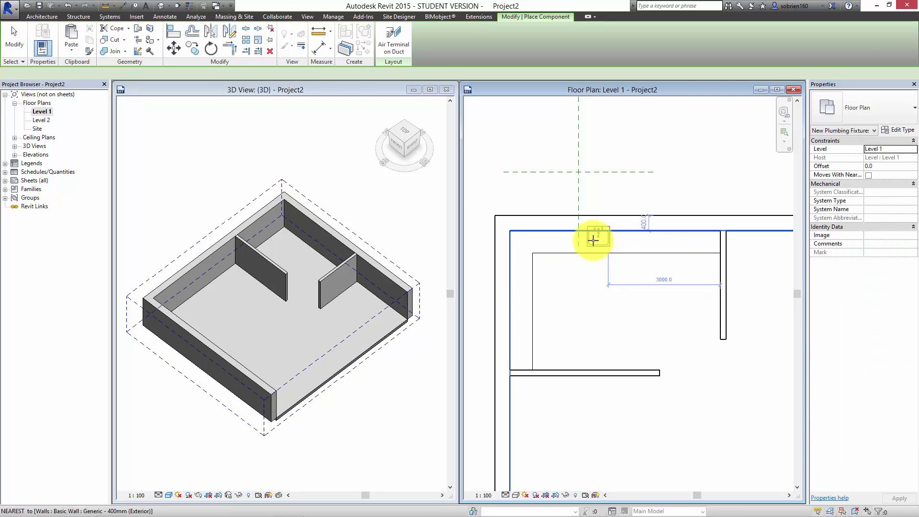
Step: Place the kitchen sink against the upper exterior wall's inner face, within the counter outline, and end the placement
scroll(596, 240, up, 2)
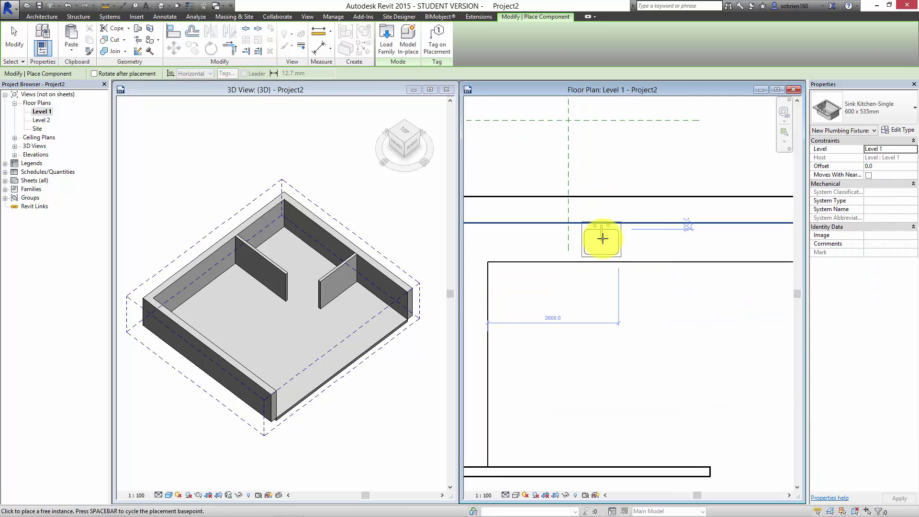
scroll(602, 239, up, 2)
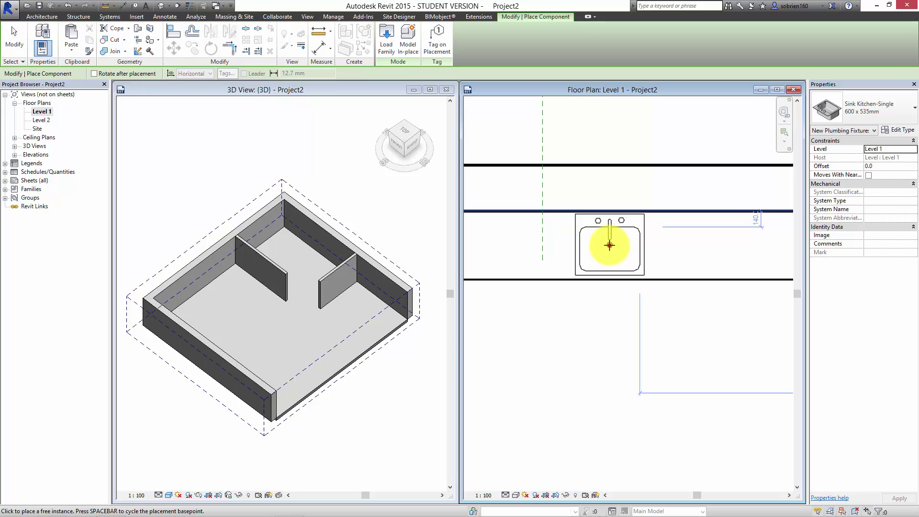
click(609, 245)
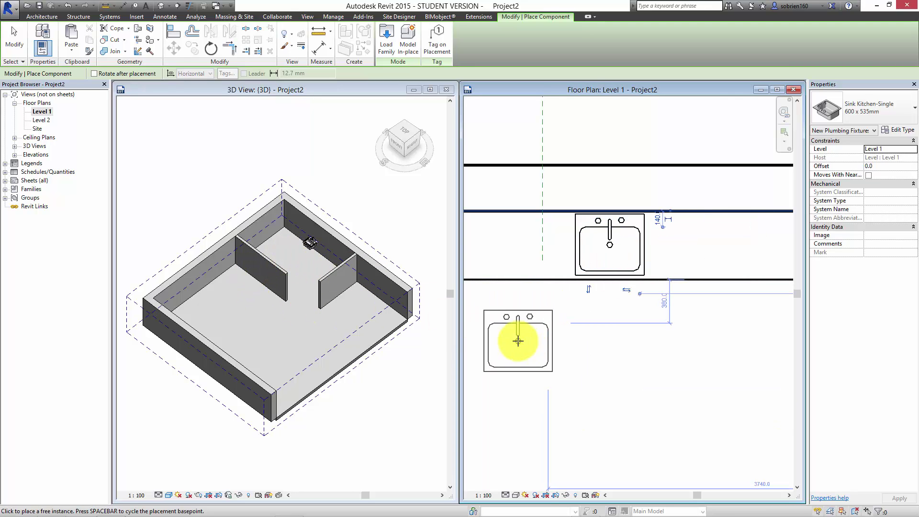
key(Escape)
key(Escape)
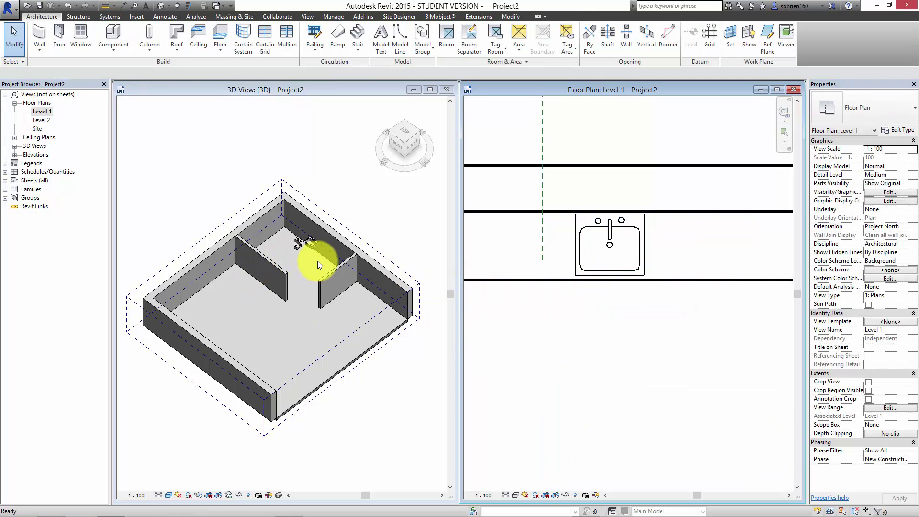
Step: Examine the placed sink and its height above the floor in the 3D view
scroll(315, 257, up, 4)
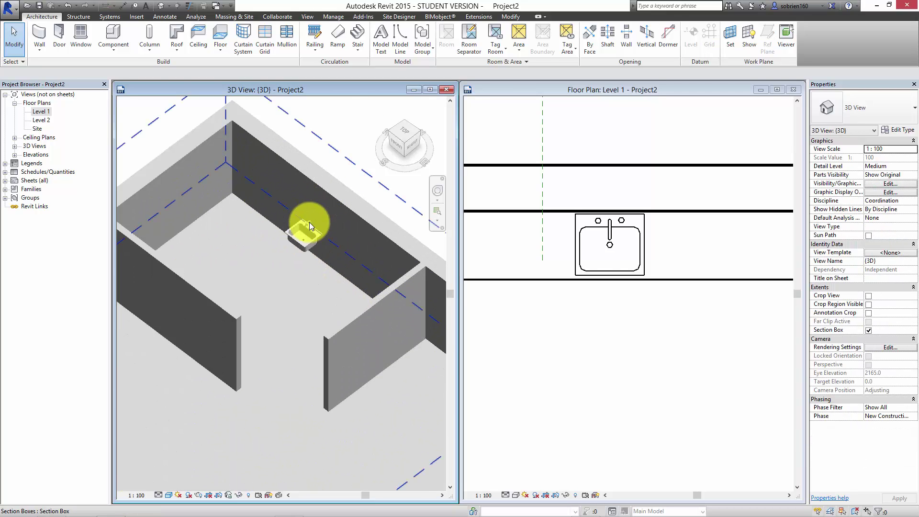
scroll(310, 225, up, 5)
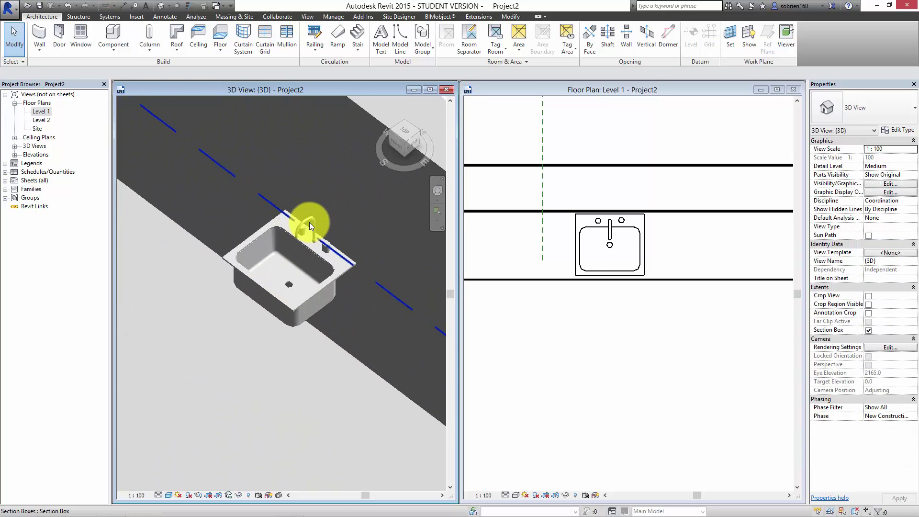
click(276, 287)
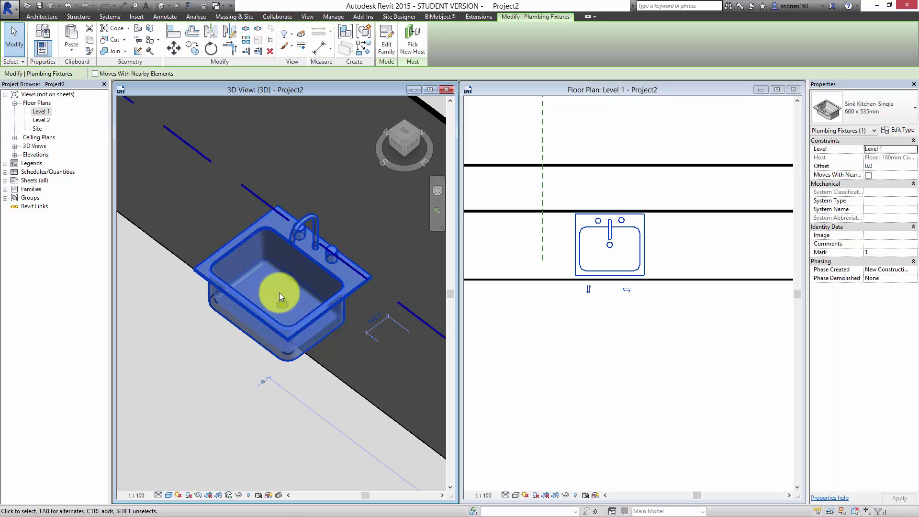
scroll(324, 290, down, 5)
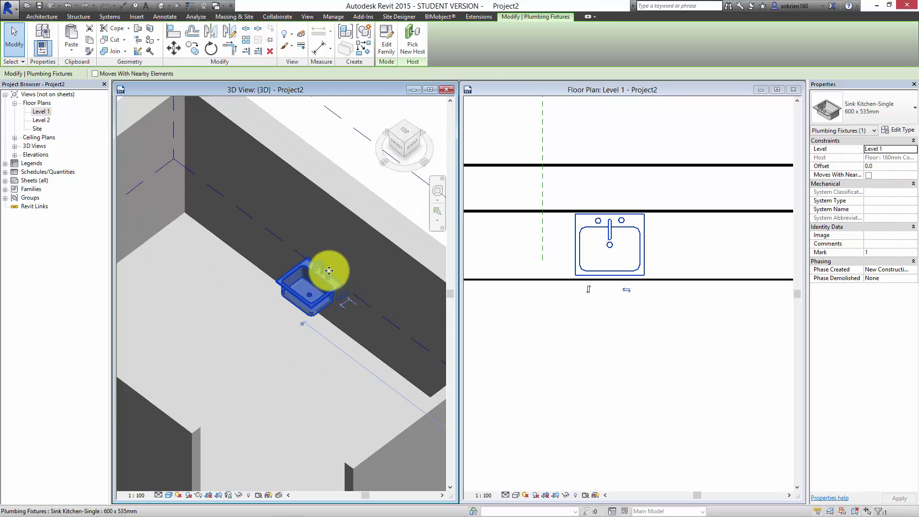
scroll(328, 271, down, 5)
click(553, 354)
scroll(588, 322, down, 1)
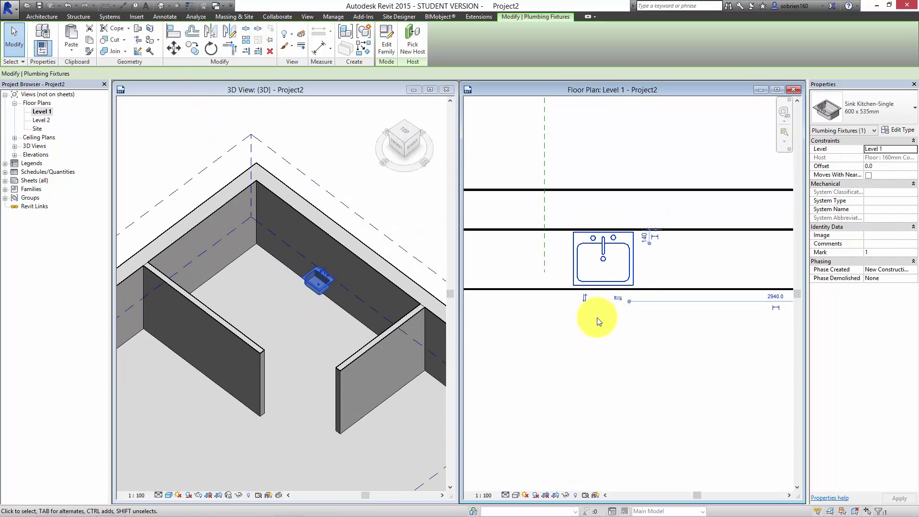
Step: Try flipping the sink's facing and hand in plan, returning it to face the room with its taps at the wall
click(596, 317)
click(635, 267)
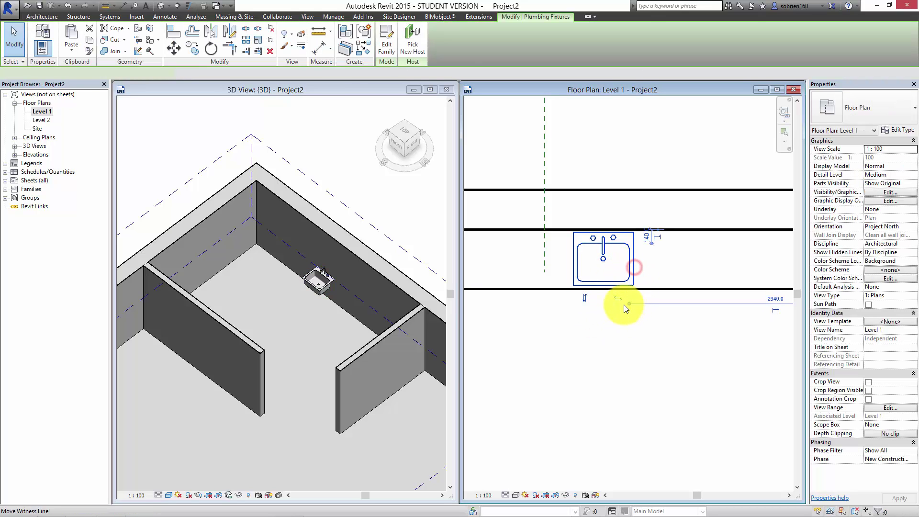
click(584, 298)
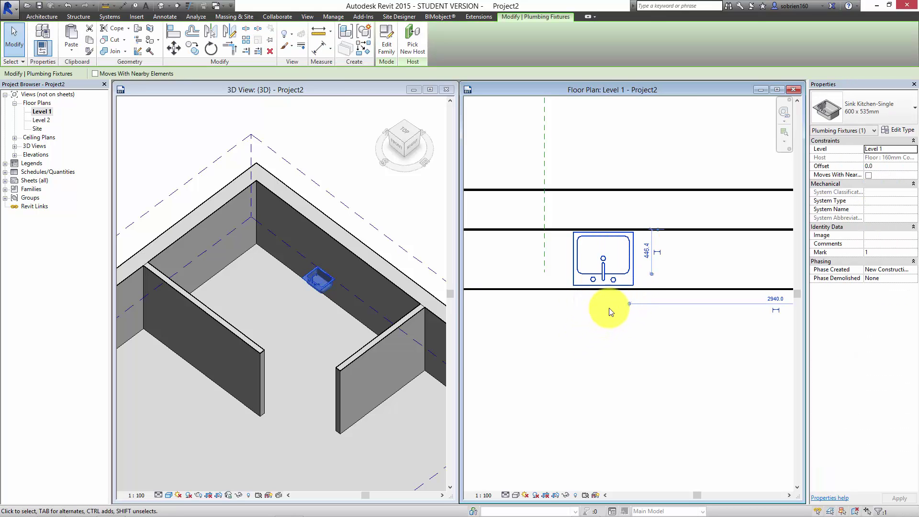
click(585, 219)
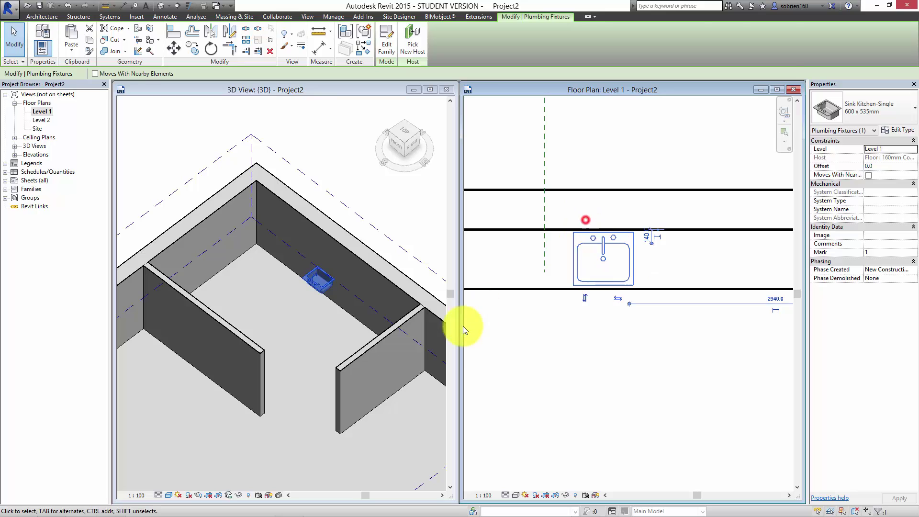
click(554, 345)
click(604, 276)
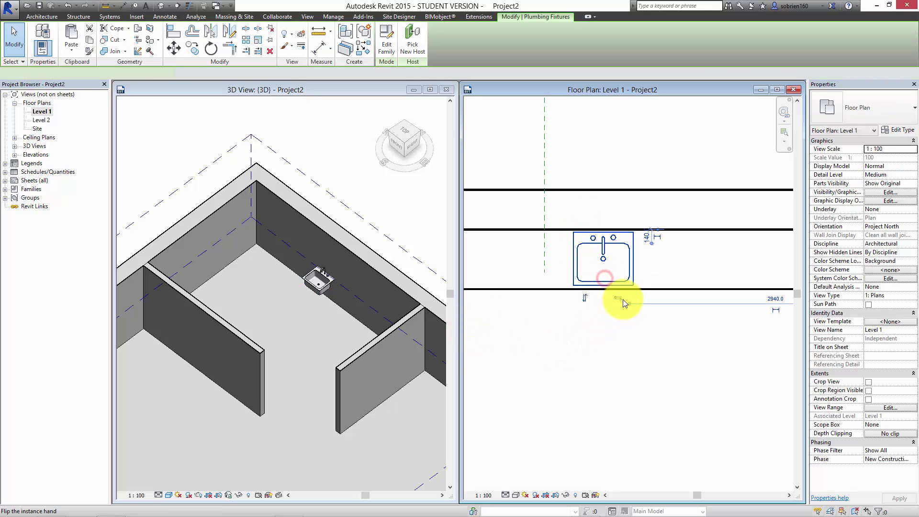
click(619, 299)
click(589, 298)
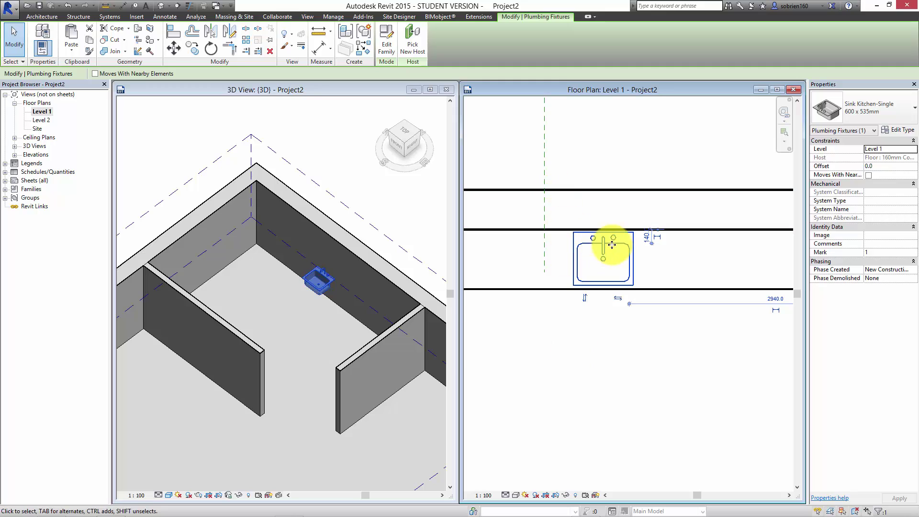
key(Escape)
scroll(622, 258, down, 1)
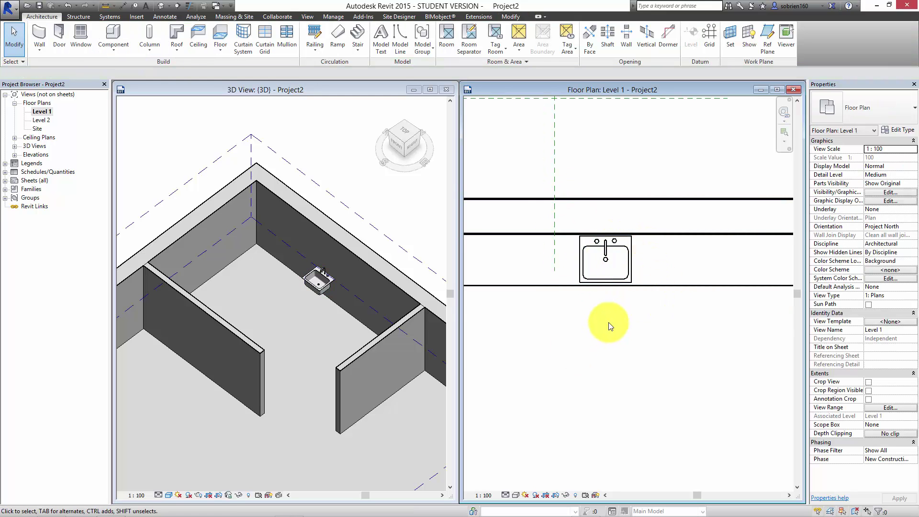
middle_drag(605, 311, 634, 337)
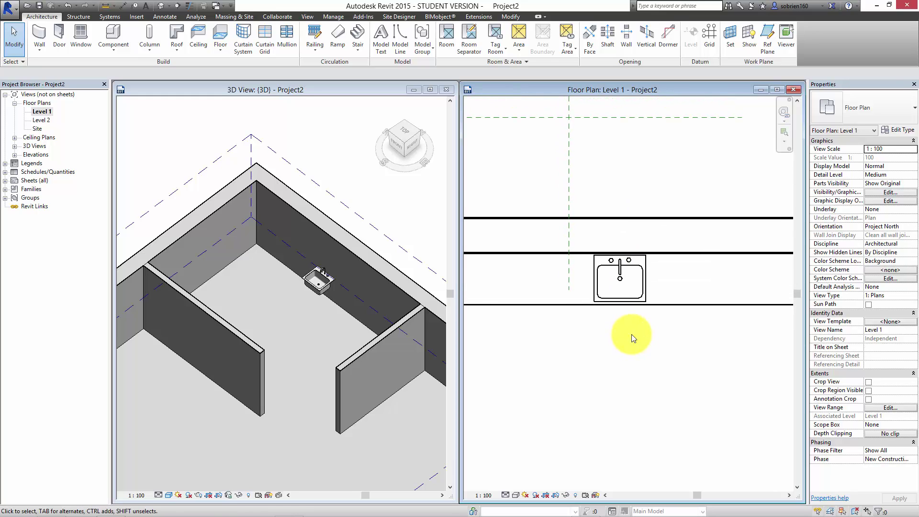
click(111, 50)
click(123, 63)
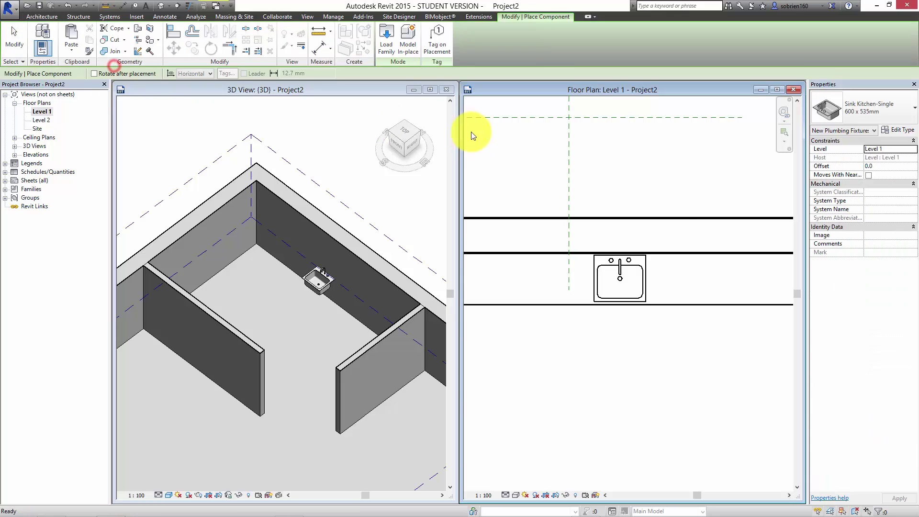
click(899, 111)
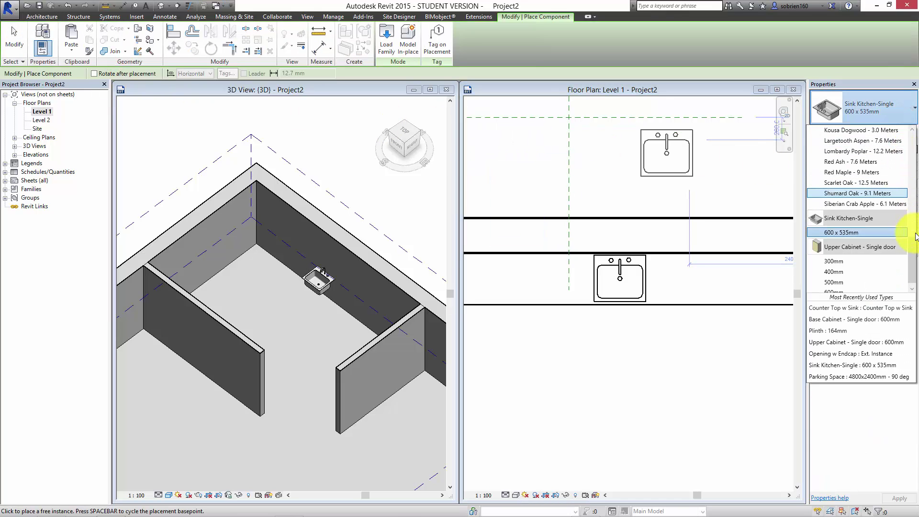
drag(915, 258, 906, 173)
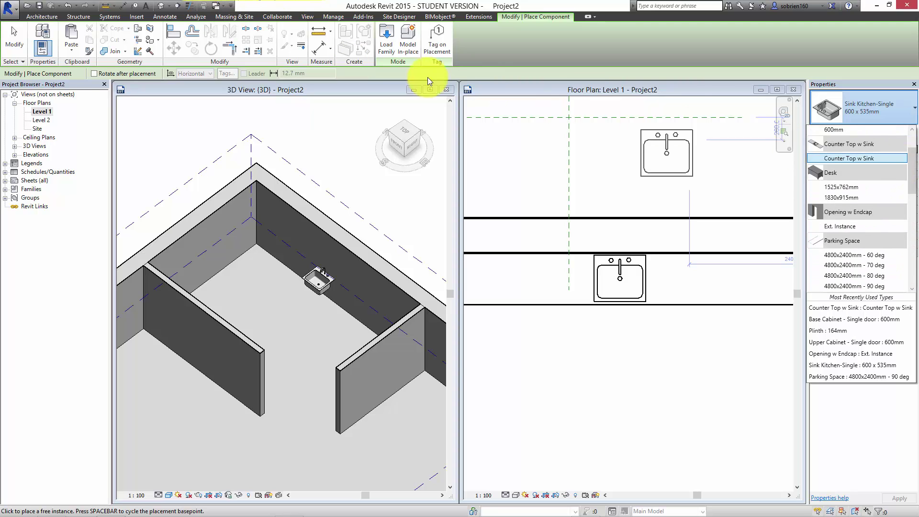
key(Escape)
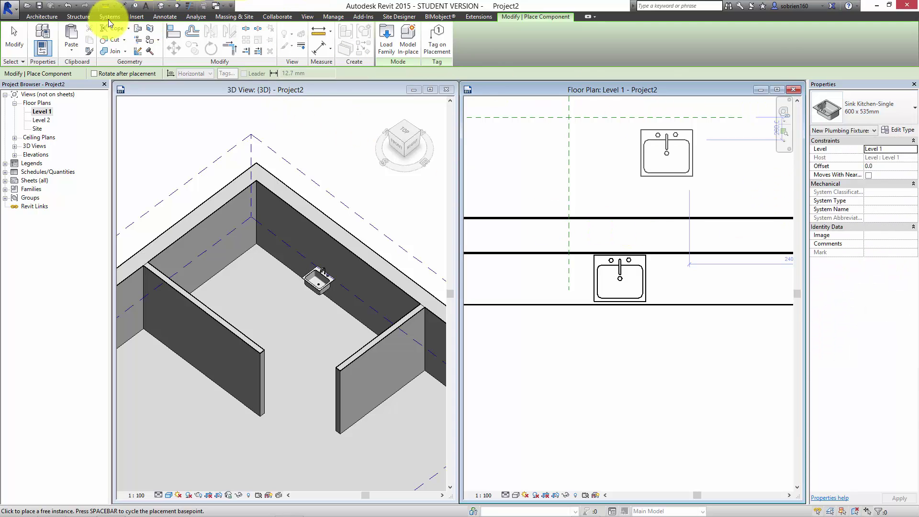
key(Escape)
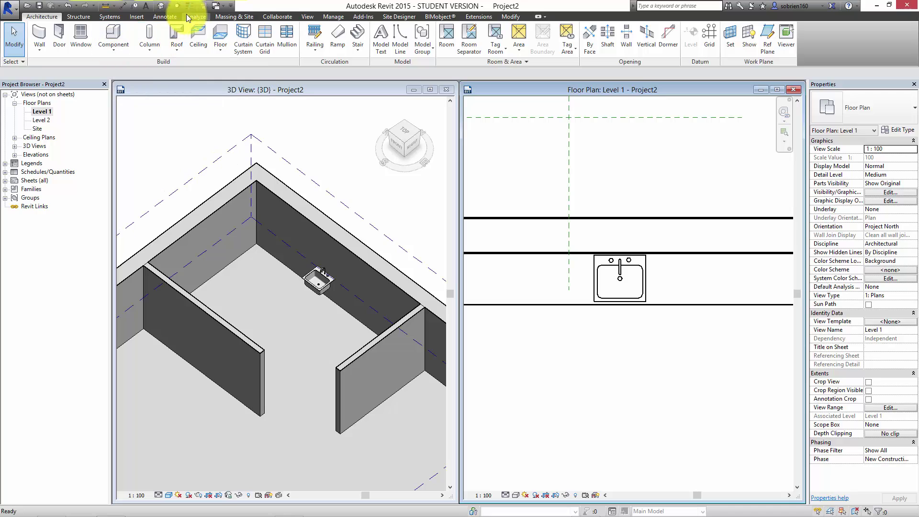
Step: Preview the families in the library's Plumbing Fixture folder, including Scrub_Sink and Sink Kitchen-Single, and leave without loading any
click(138, 17)
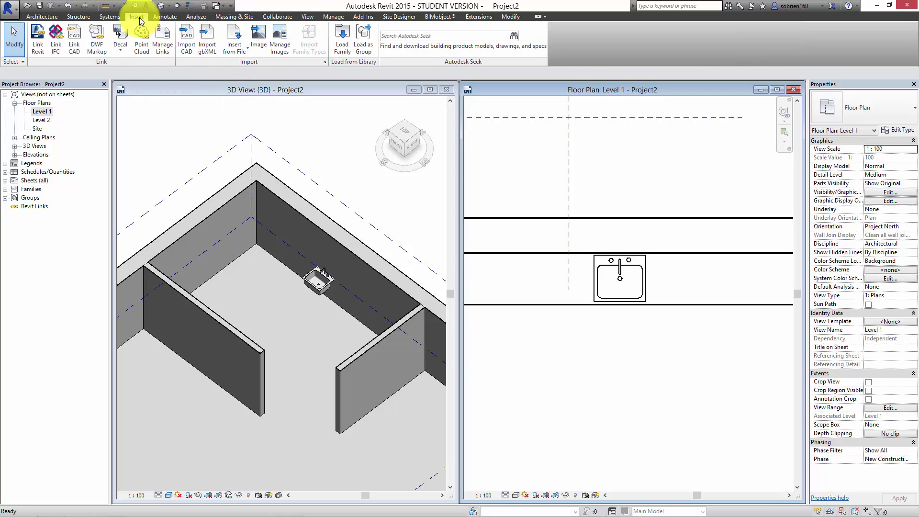
click(342, 46)
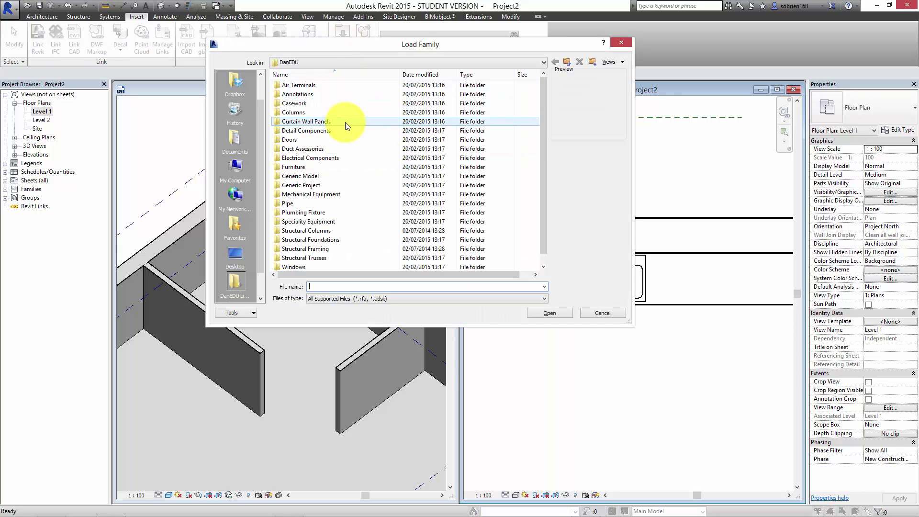
mouse_move(545, 110)
mouse_down()
mouse_move(548, 132)
mouse_move(543, 116)
mouse_up()
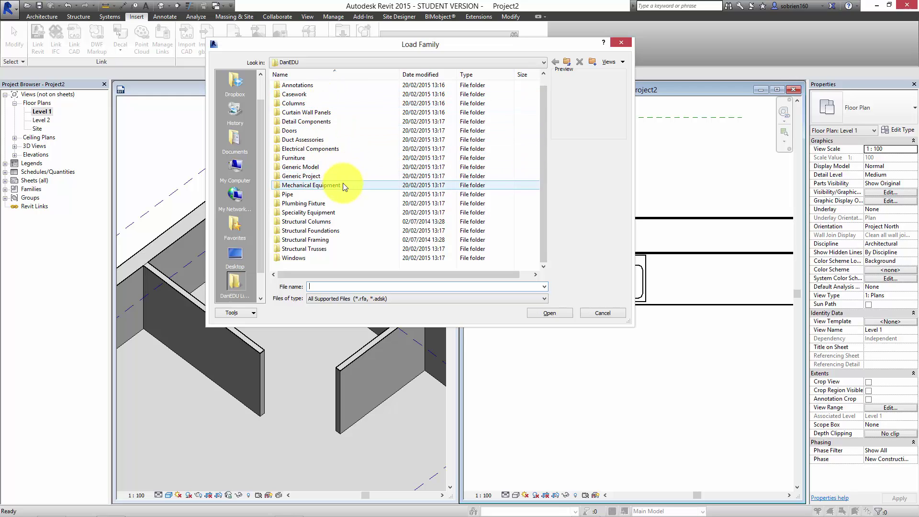
double_click(312, 202)
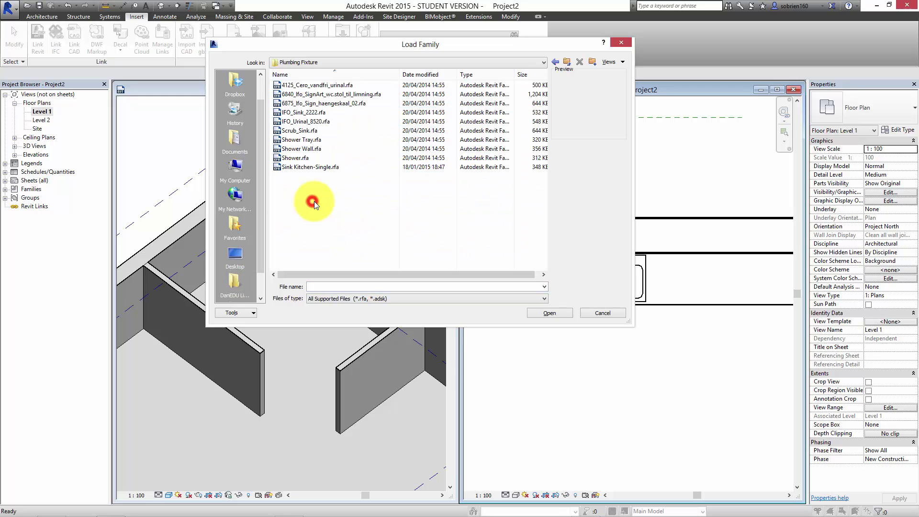
click(319, 86)
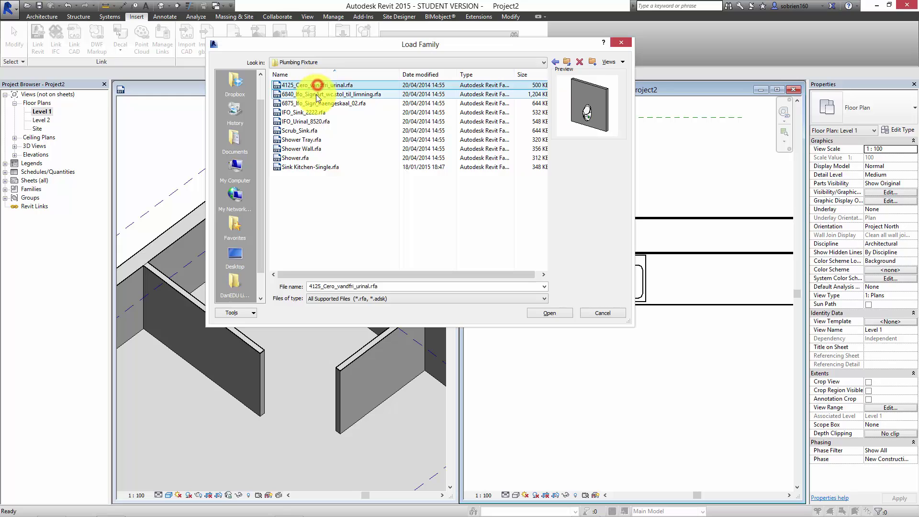
click(309, 93)
click(316, 103)
click(303, 123)
click(298, 131)
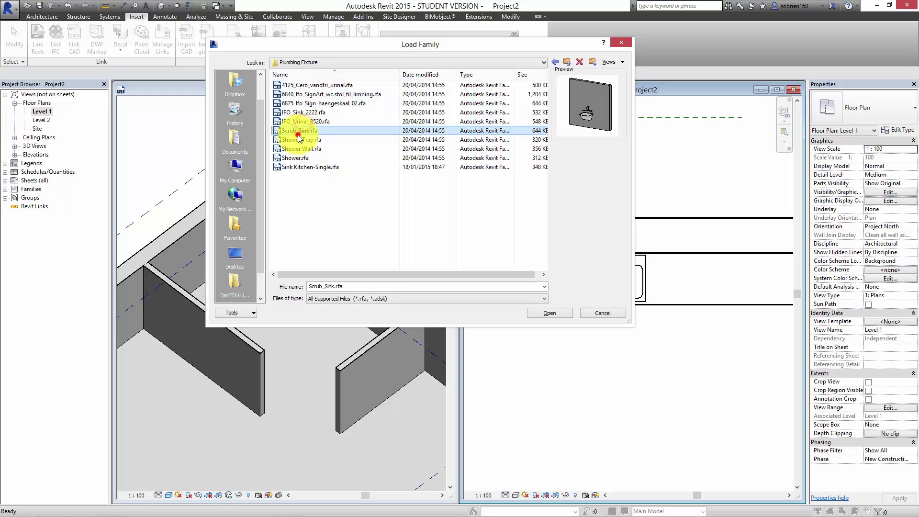
click(289, 158)
click(291, 167)
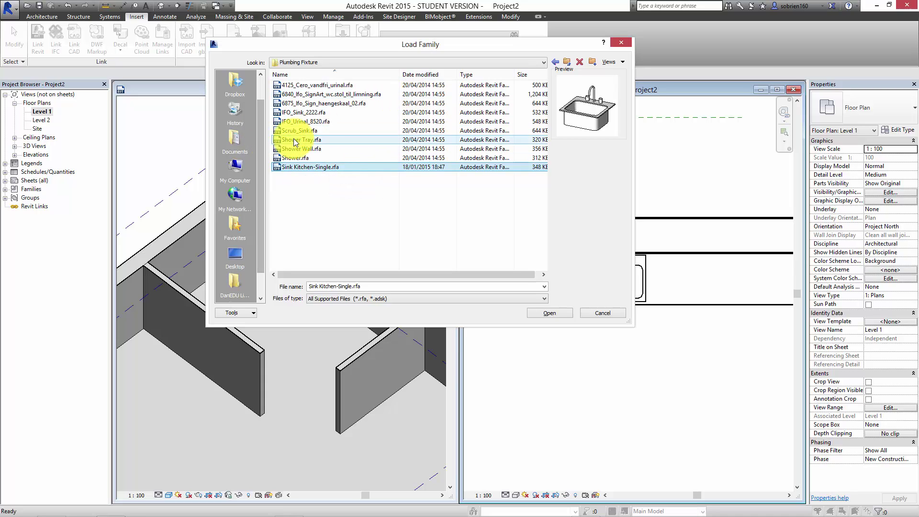
click(601, 314)
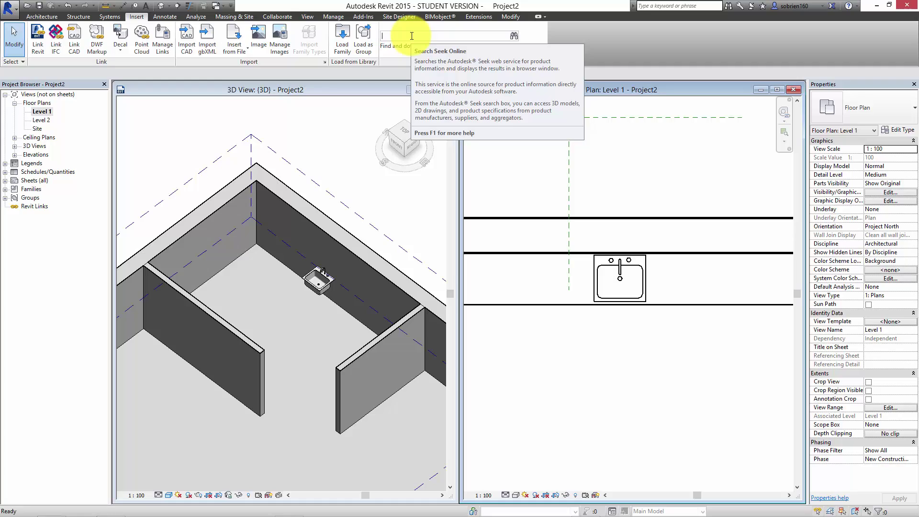
Step: Search Autodesk Seek for "sink", browse the kitchen models and open the RFA files of Sink - Kitchen (1)
text(sink)
key(Return)
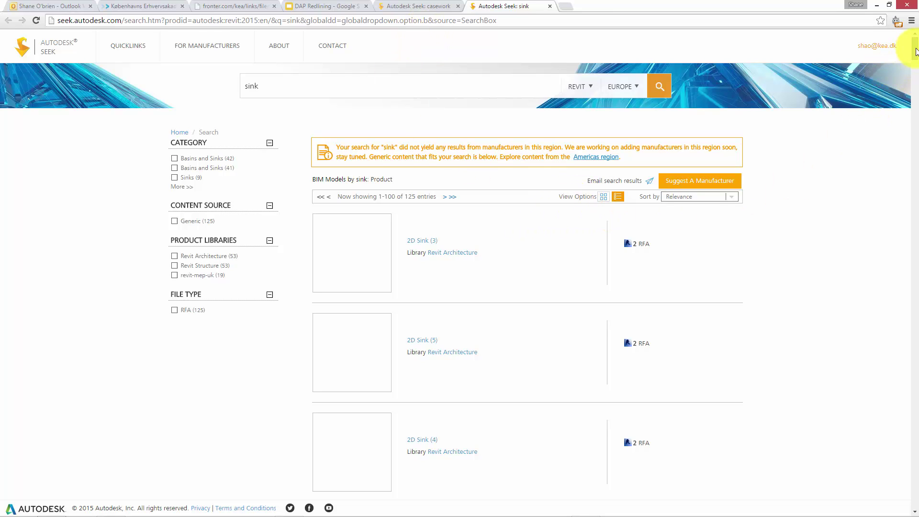
drag(916, 84, 915, 179)
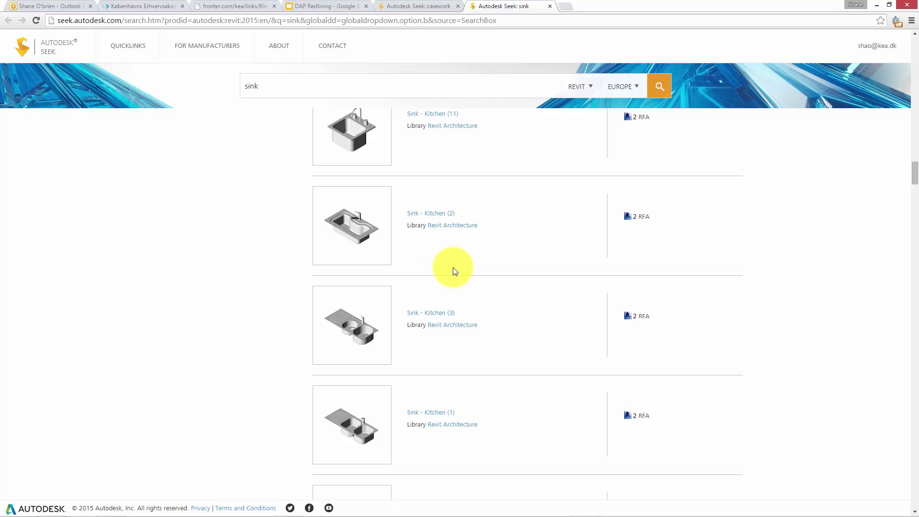
mouse_move(335, 336)
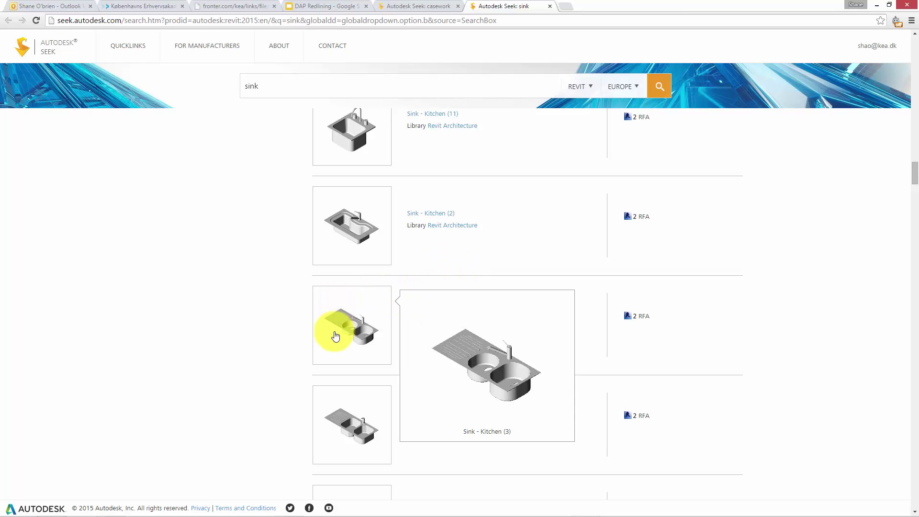
scroll(345, 347, down, 1)
mouse_move(366, 405)
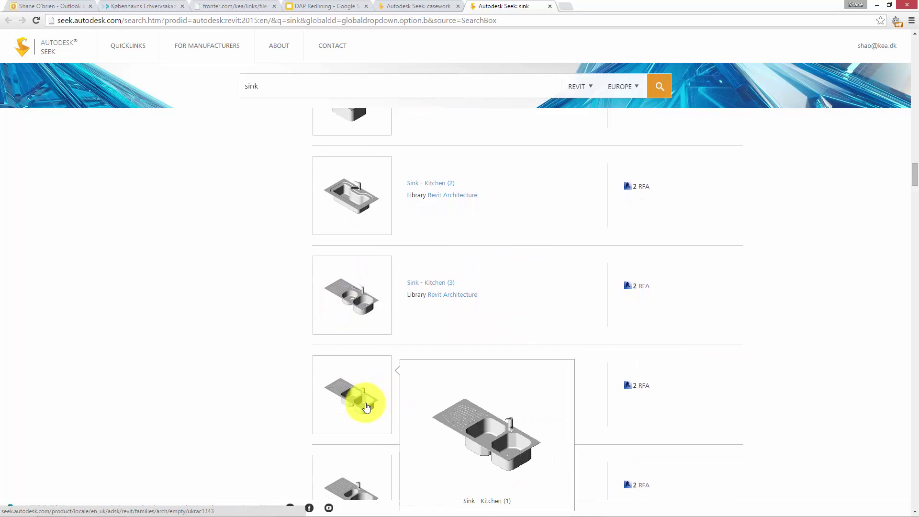
scroll(363, 383, down, 3)
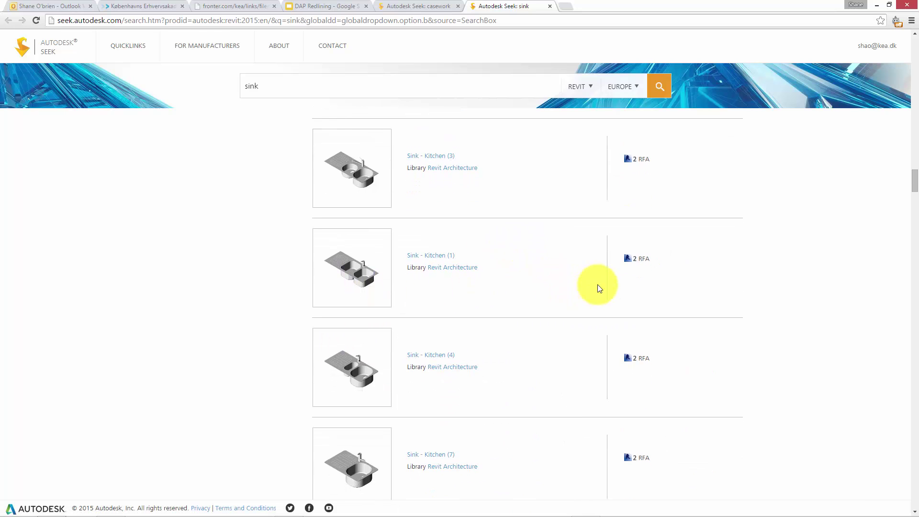
click(637, 259)
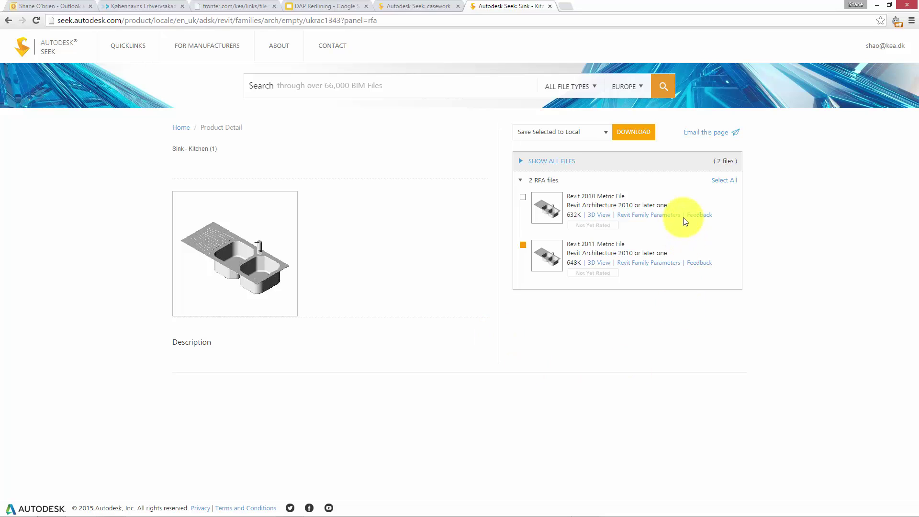
Step: Download the Revit 2011 Metric File of the double-bowl sink, open it in Revit and inspect the model
click(629, 134)
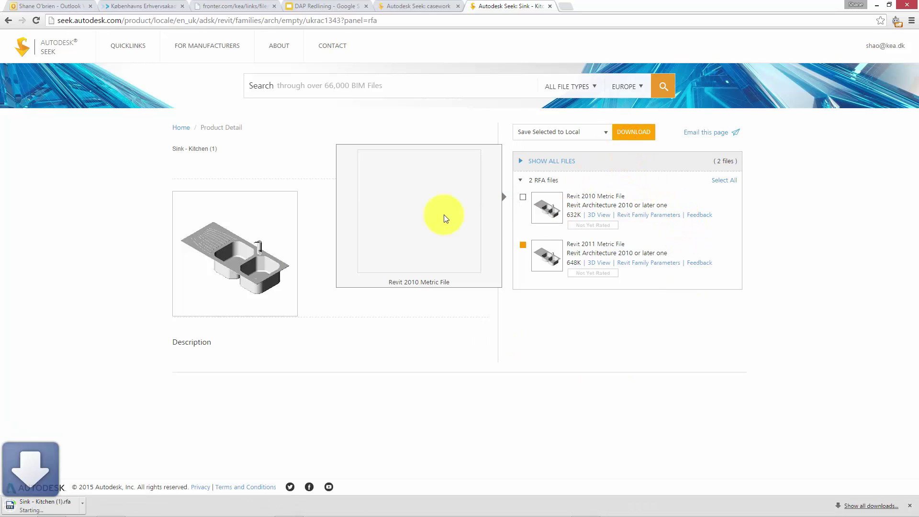
click(51, 505)
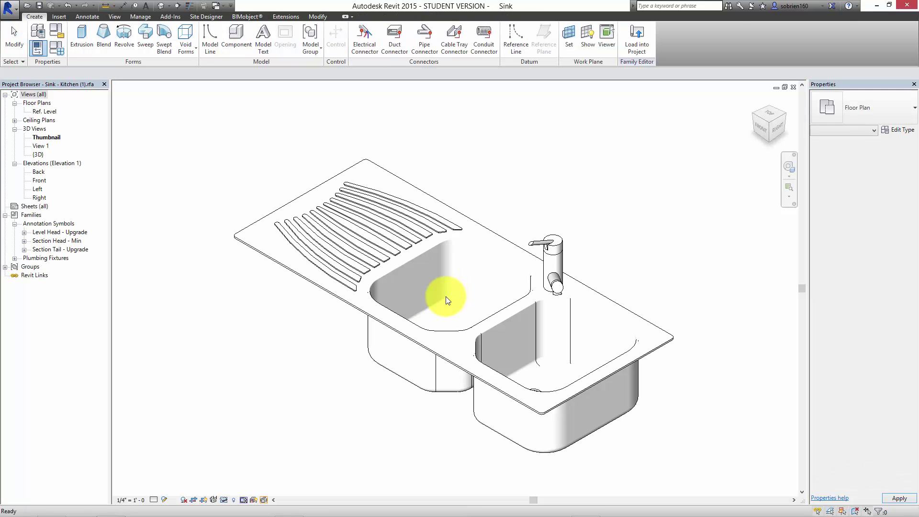
scroll(592, 294, up, 5)
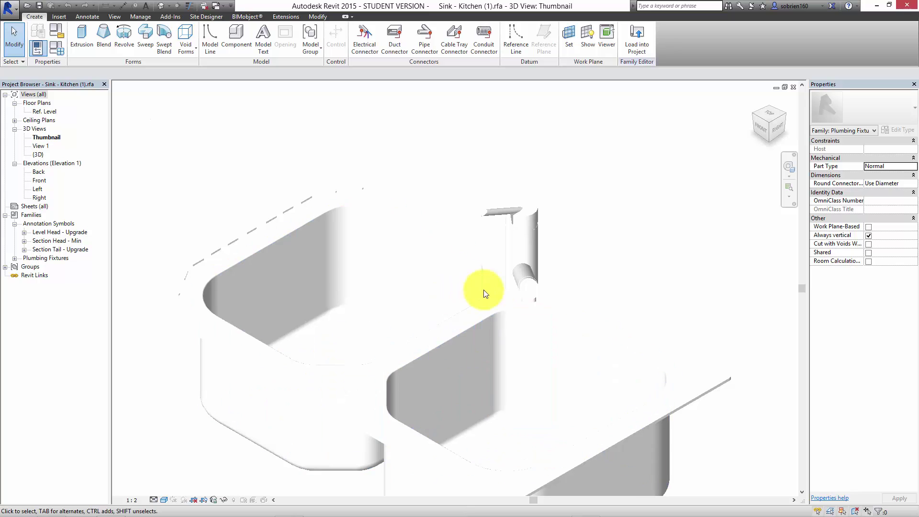
scroll(472, 338, down, 2)
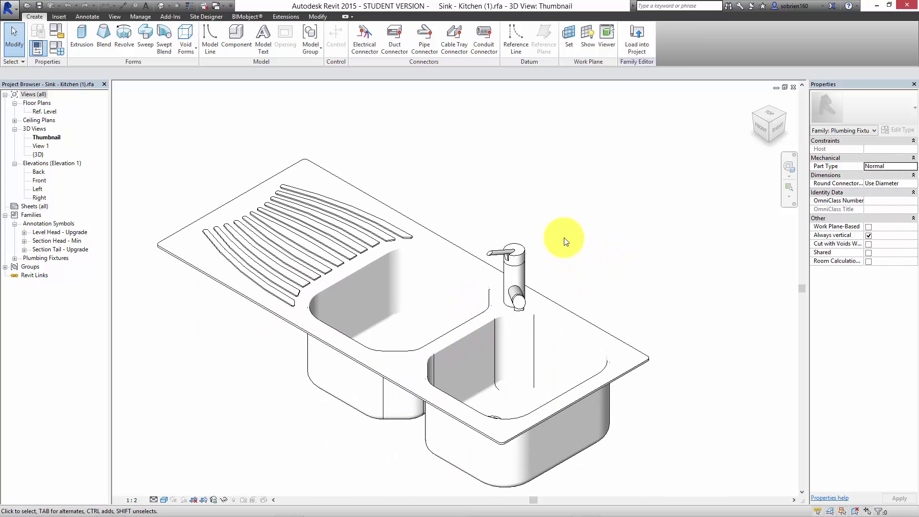
Step: Load the double-bowl sink into Project2 and place it in 1160 x 500mm along the upper wall, beside the single sink
click(635, 39)
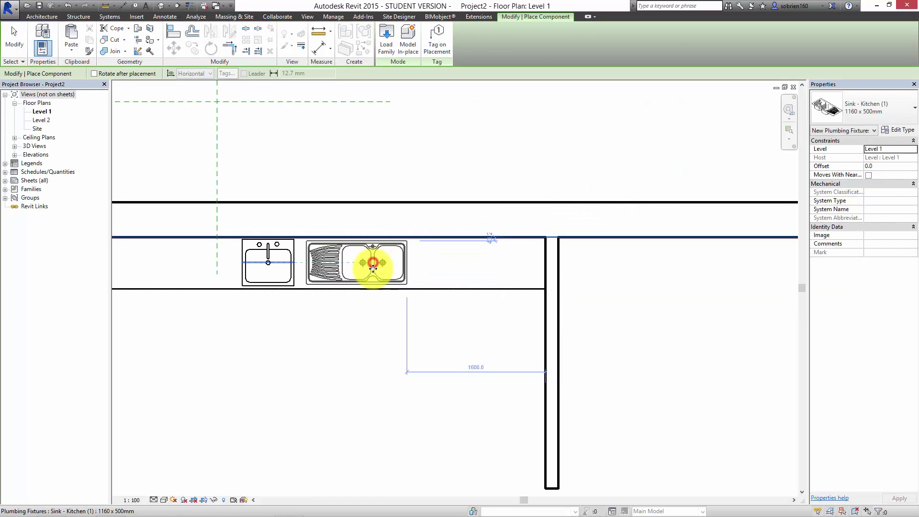
click(372, 263)
key(Escape)
key(Escape)
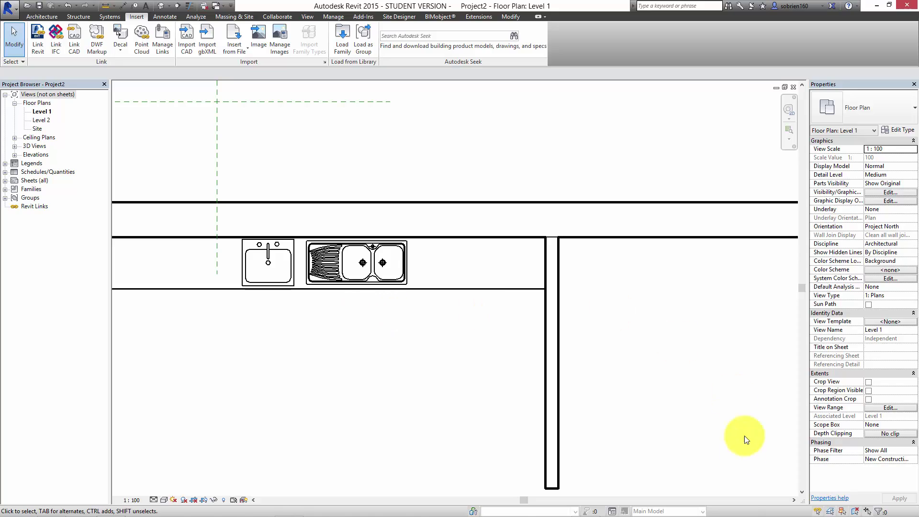
mouse_move(736, 505)
click(672, 507)
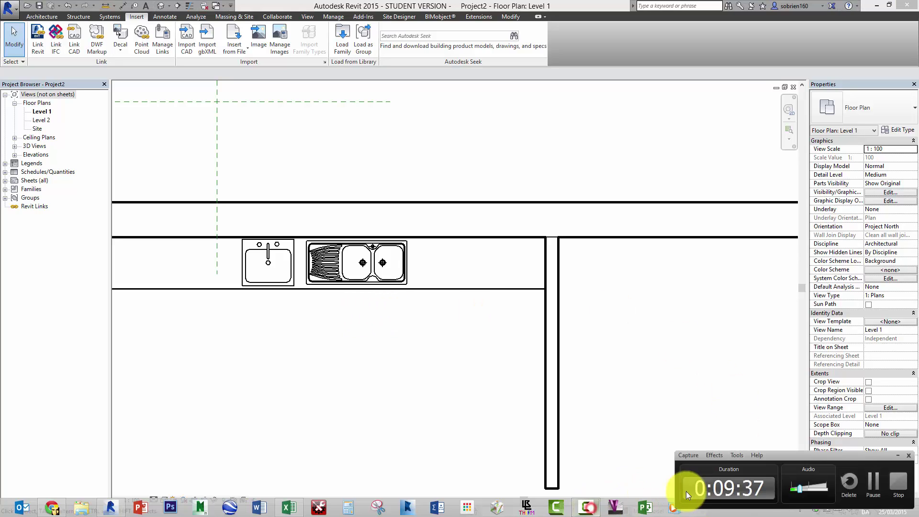
click(871, 487)
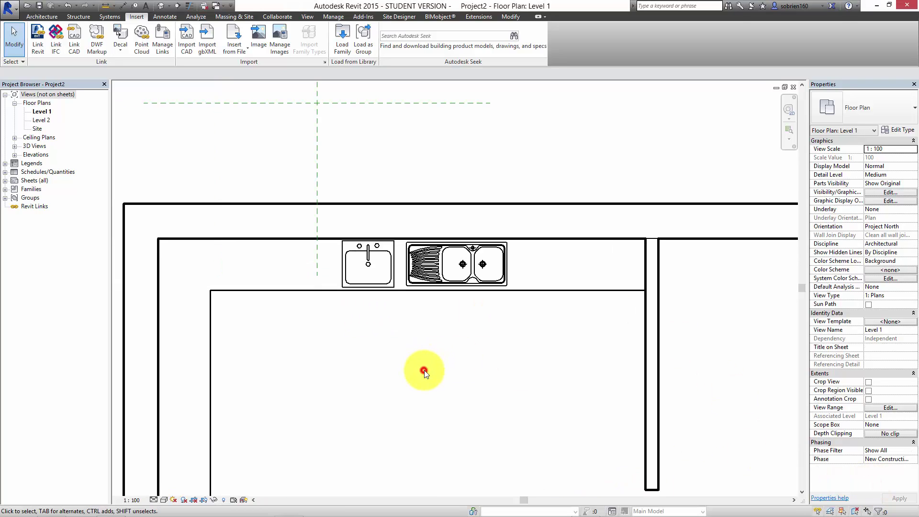
Step: Close the sink family's Thumbnail view and tile the Level 1 plan and the 3D view side by side
key(w)
key(t)
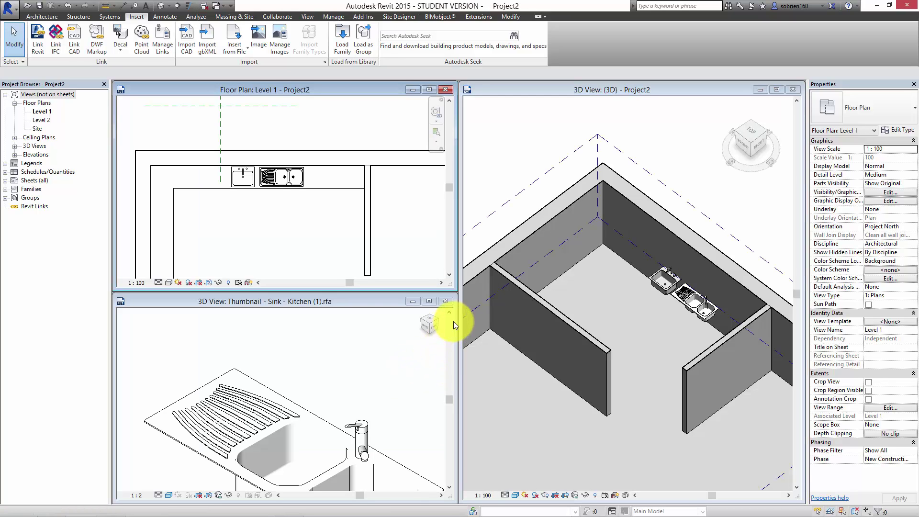
click(446, 302)
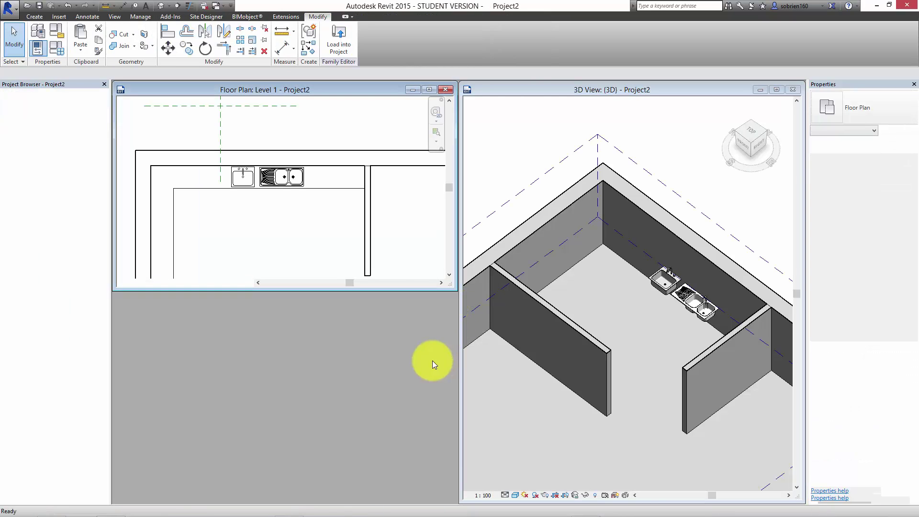
key(w)
key(t)
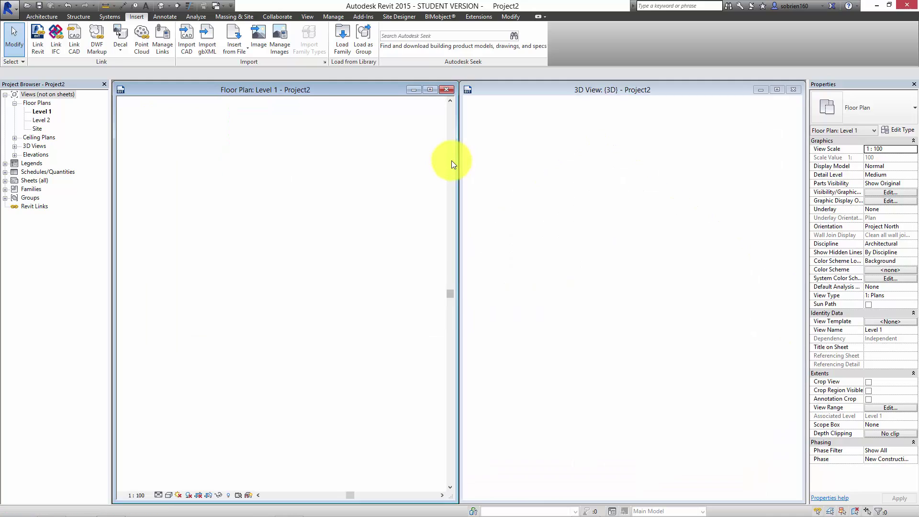
Step: Delete the single-bowl kitchen sink from the Level 1 plan
click(237, 180)
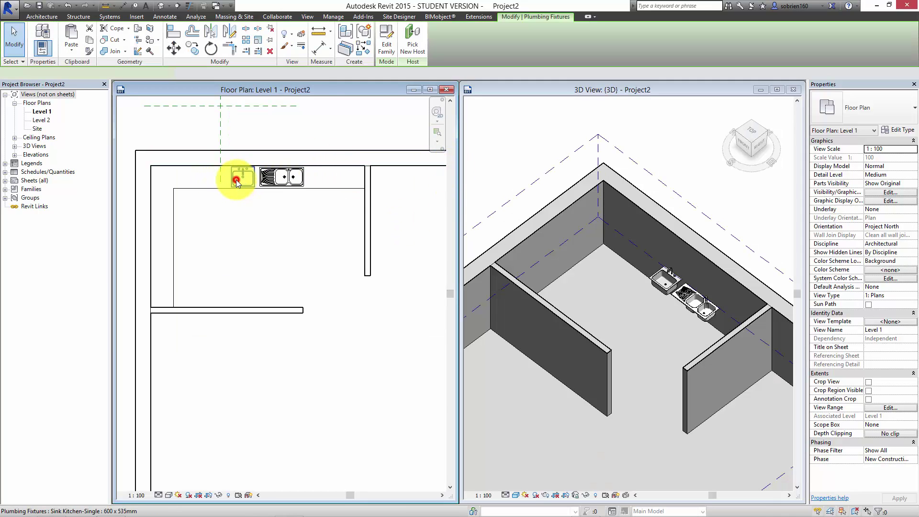
key(Delete)
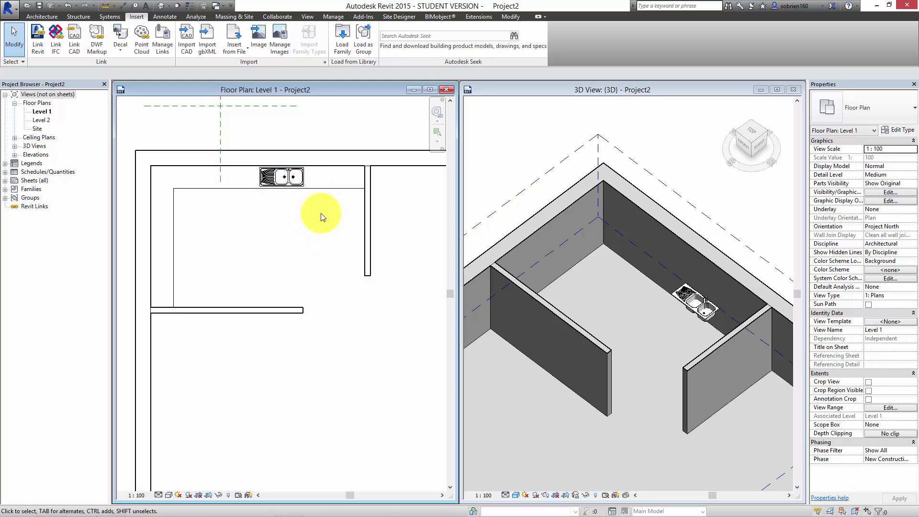
Step: Start an in-place component in the Casework category and name it Kitchen Counter
middle_drag(322, 213, 372, 244)
scroll(372, 244, up, 1)
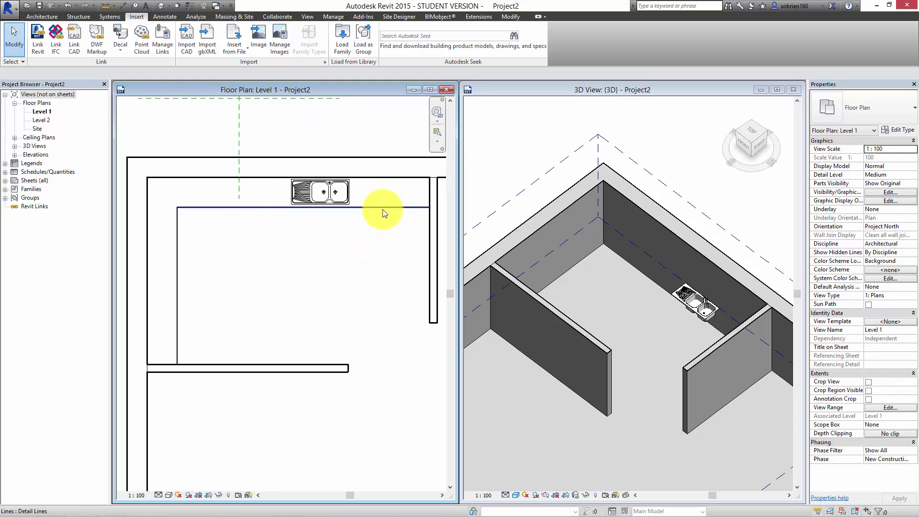
middle_drag(382, 205, 394, 252)
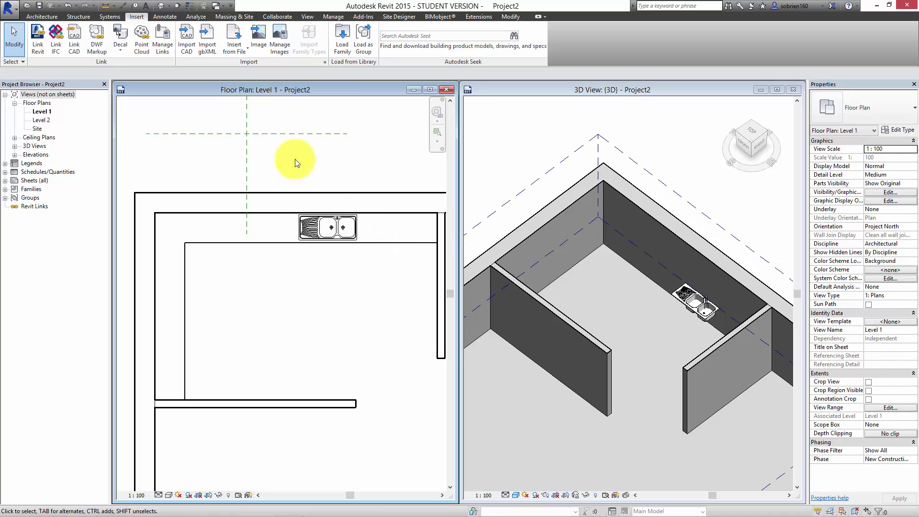
click(49, 16)
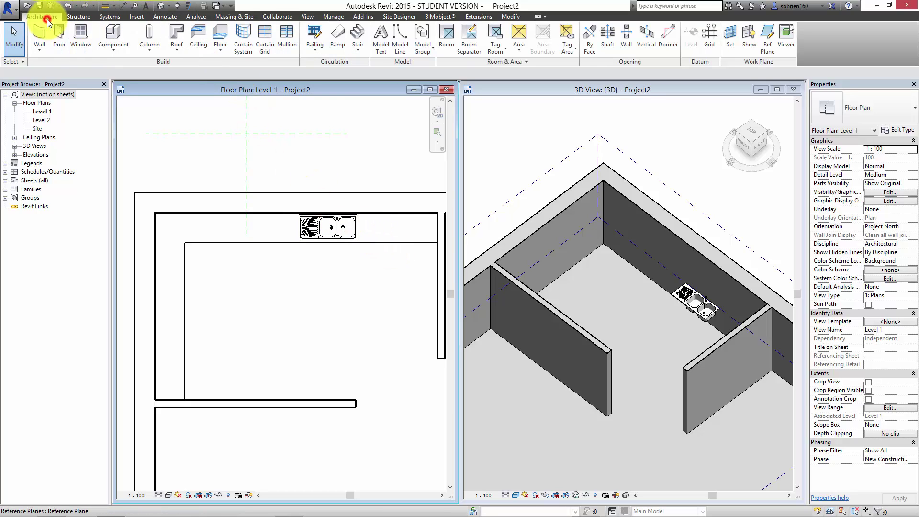
click(109, 54)
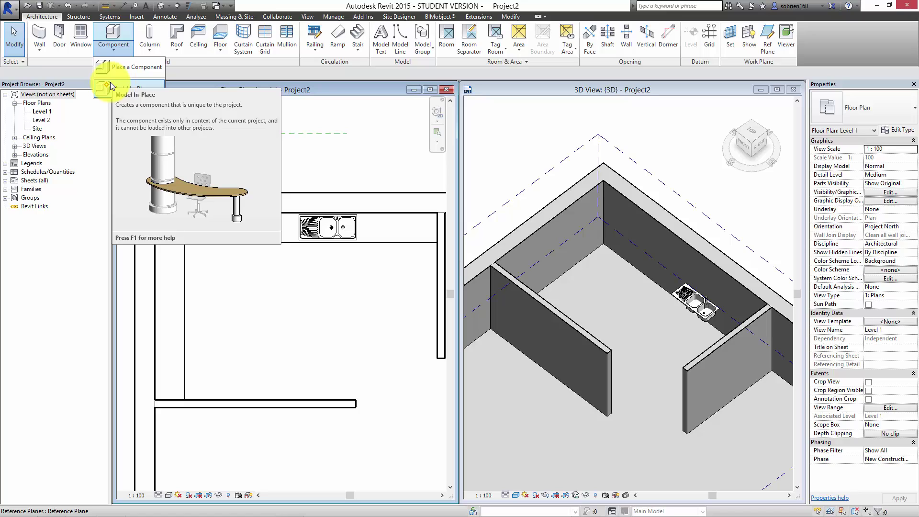
click(109, 88)
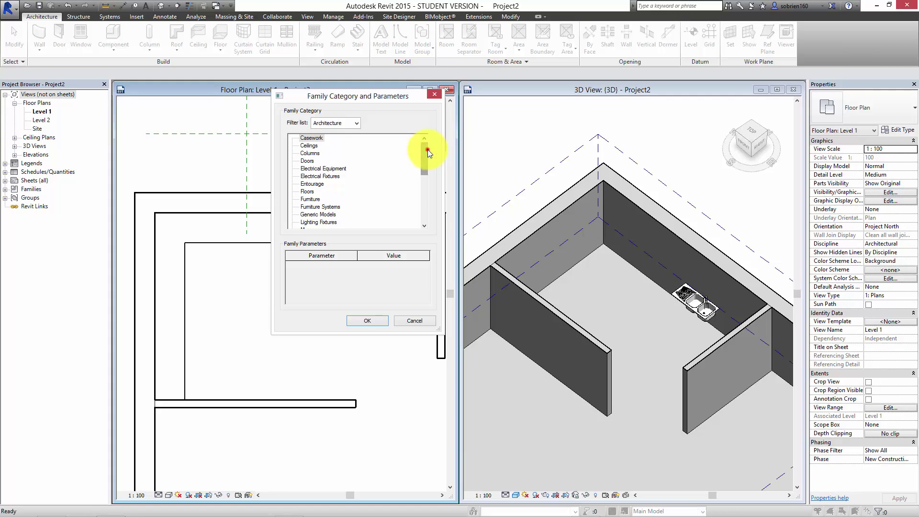
mouse_move(426, 150)
mouse_down()
mouse_move(434, 211)
mouse_move(428, 143)
mouse_up()
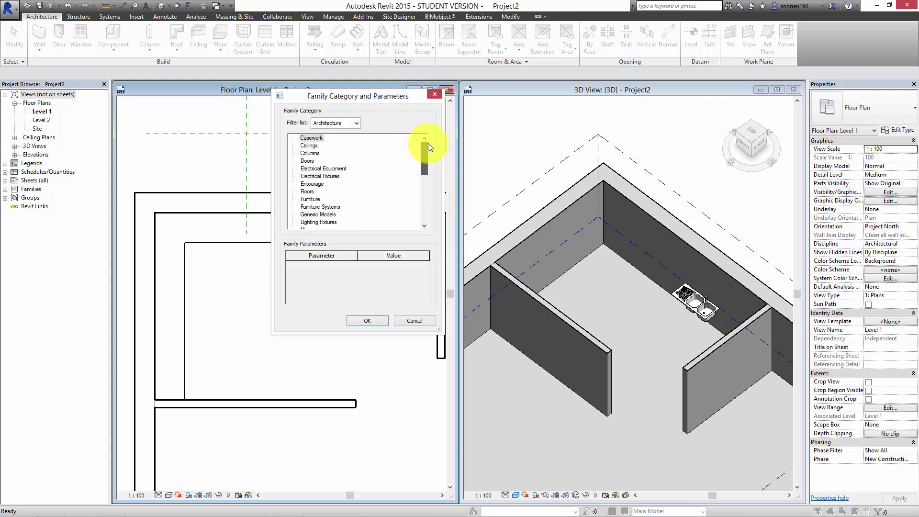
click(316, 138)
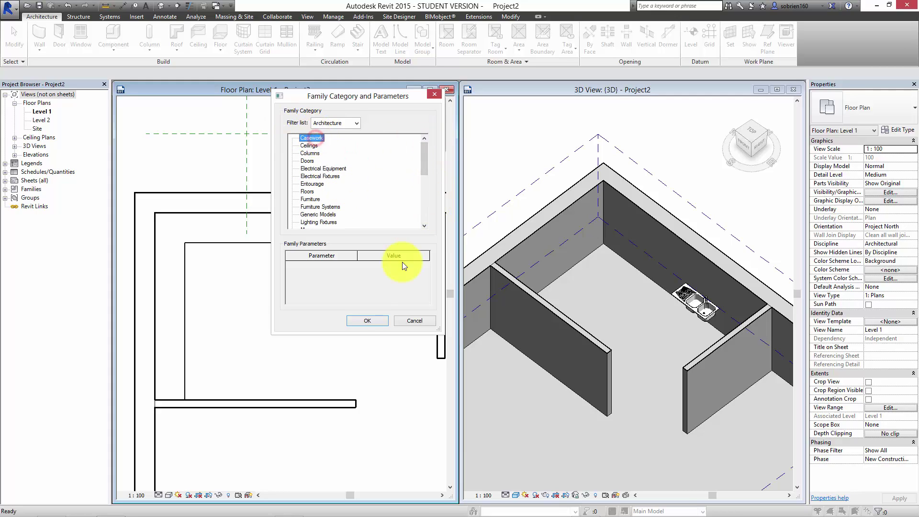
click(371, 321)
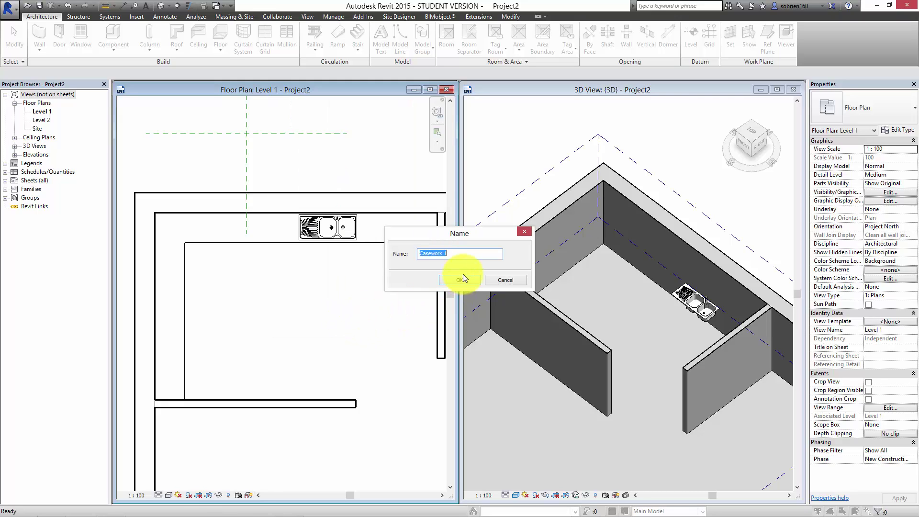
text(Kitchen Counter)
click(458, 279)
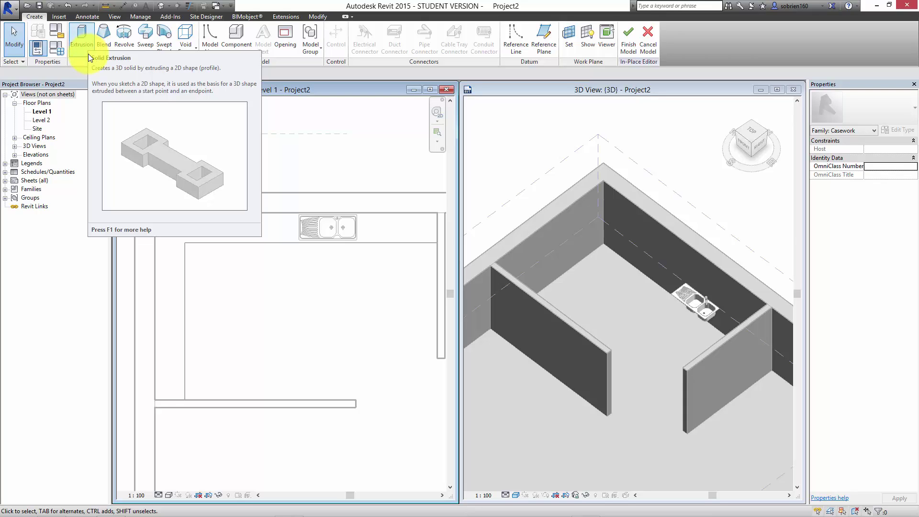
Step: Start a solid extrusion and pick the surrounding wall faces and the two inner counter lines as its sketch lines
click(81, 38)
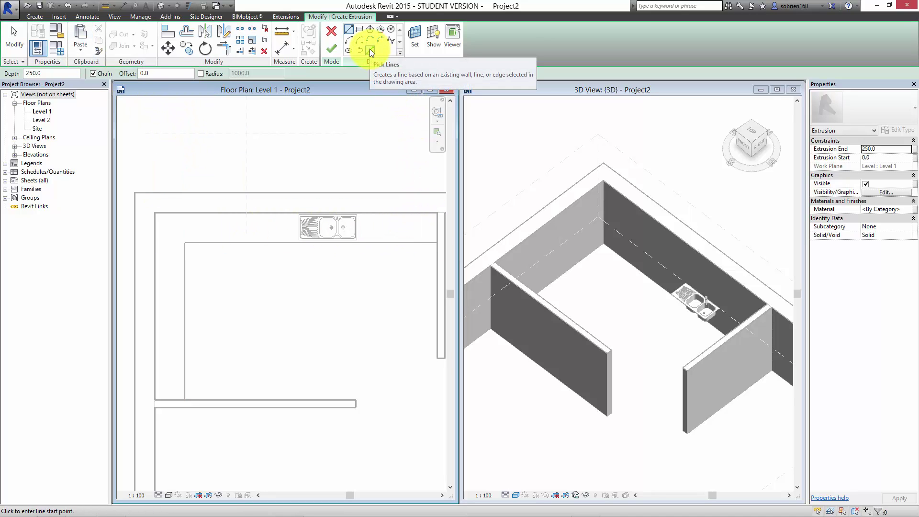
click(369, 50)
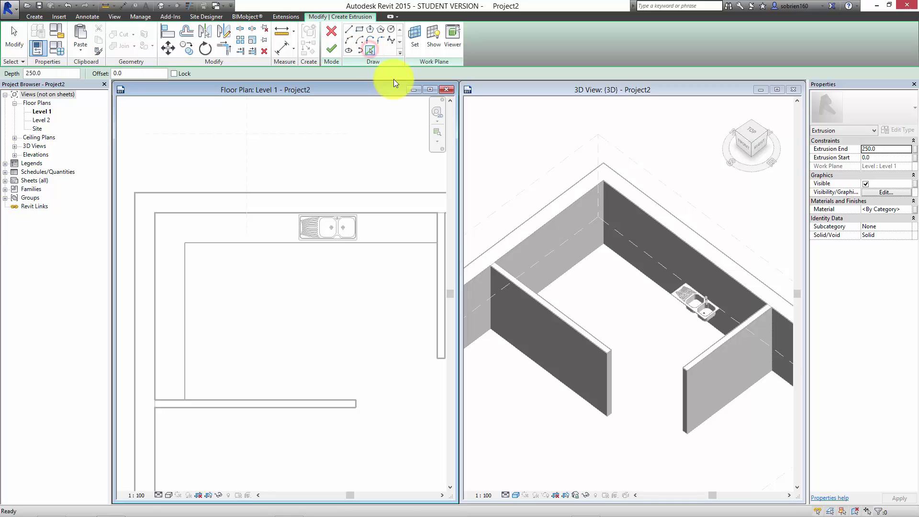
click(409, 211)
click(155, 241)
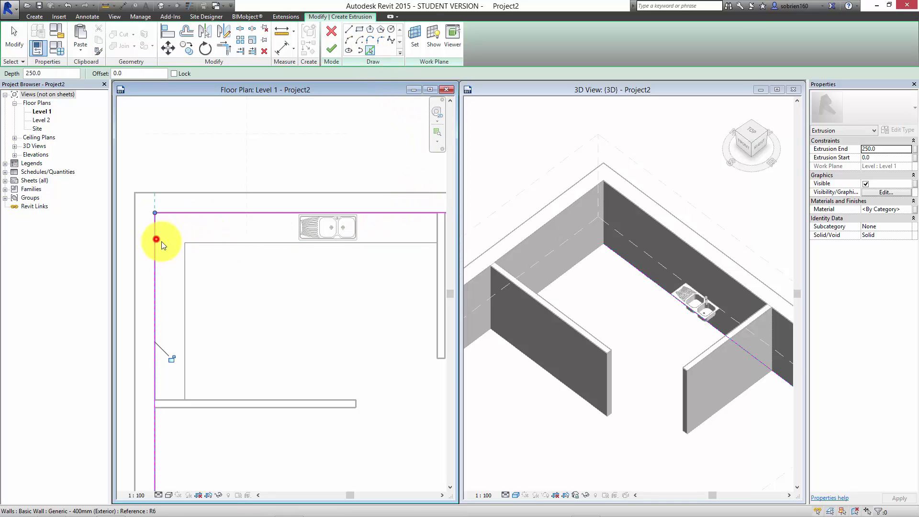
click(229, 400)
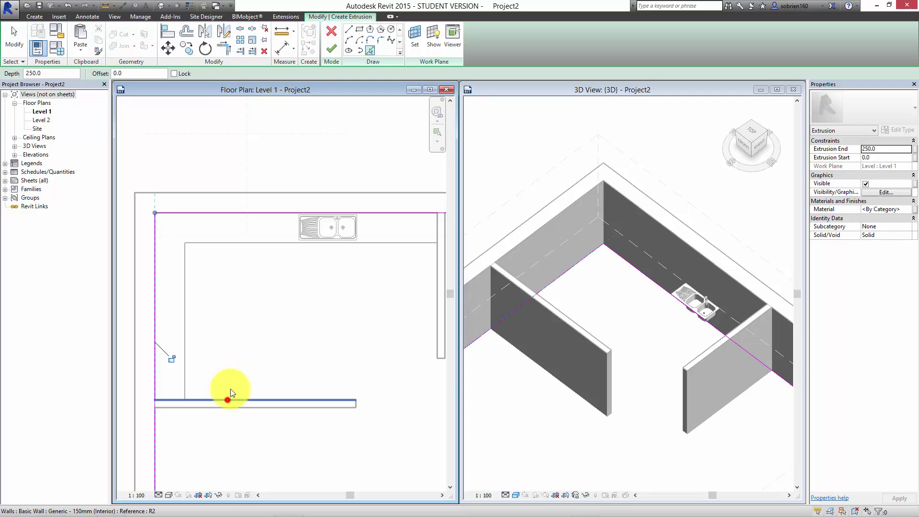
click(185, 311)
click(225, 244)
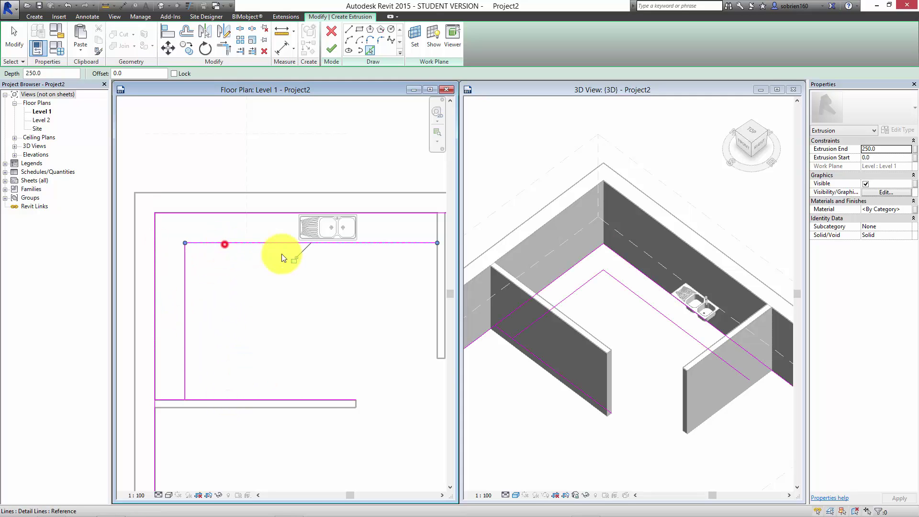
click(435, 228)
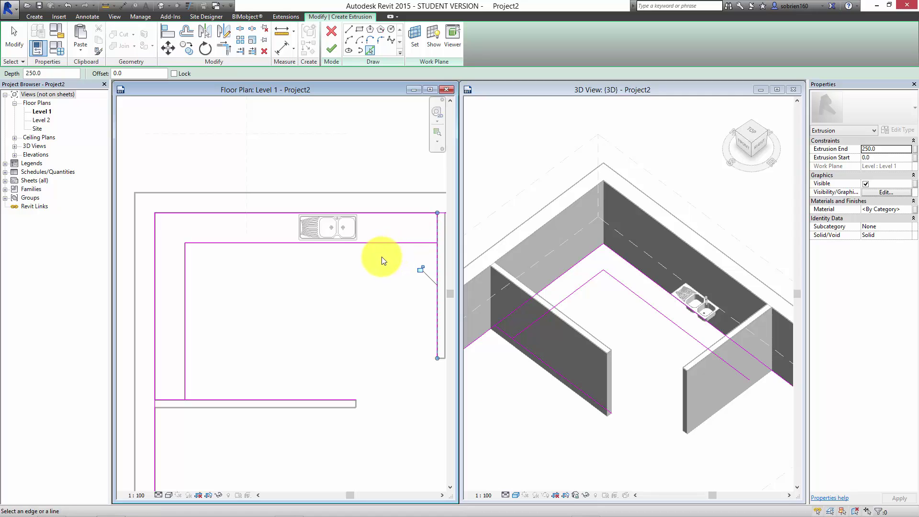
key(Escape)
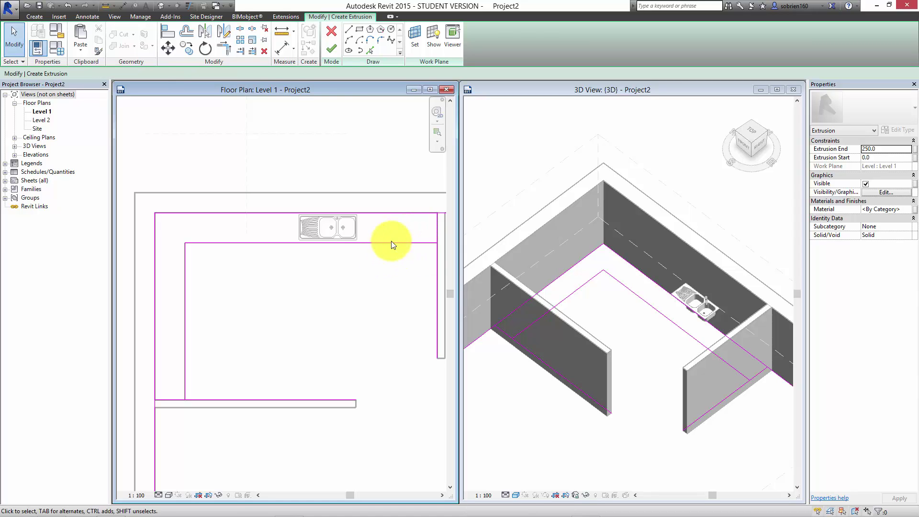
Step: Trim the counter sketch lines to corners at the short partition wall beside the sink
middle_drag(246, 280, 252, 263)
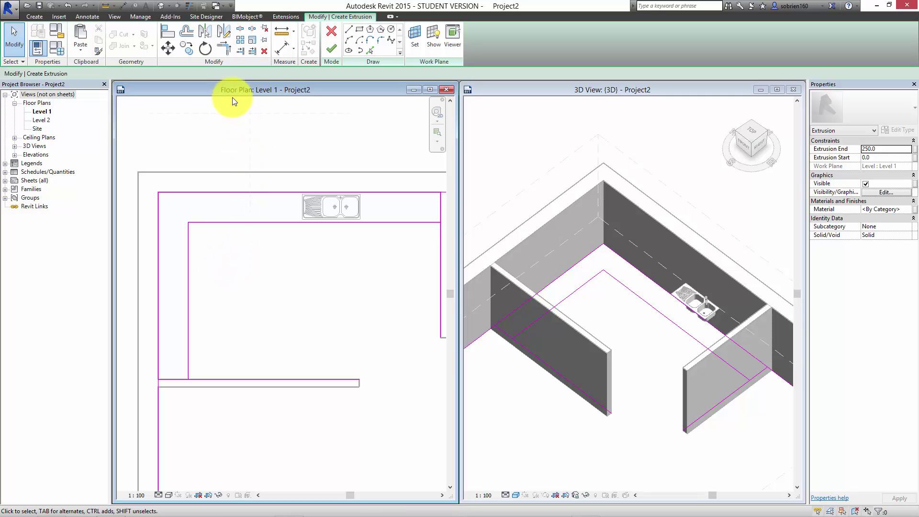
click(225, 47)
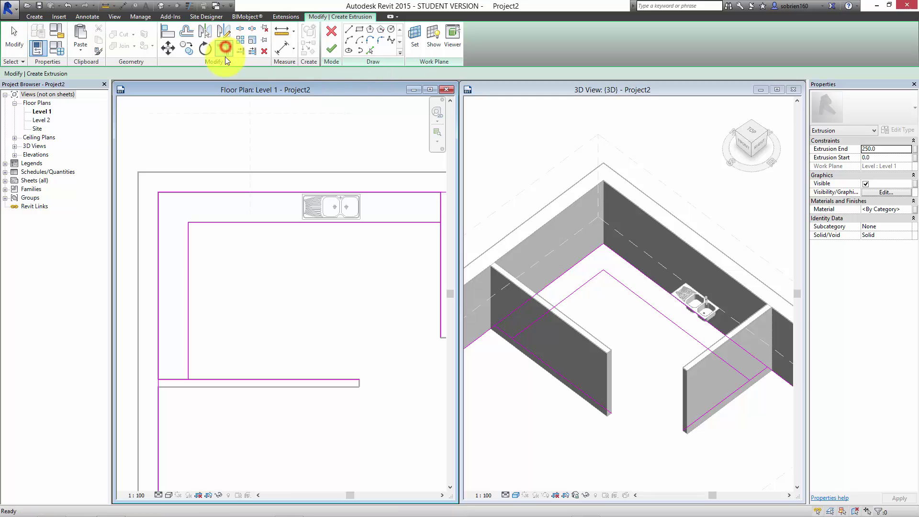
click(415, 222)
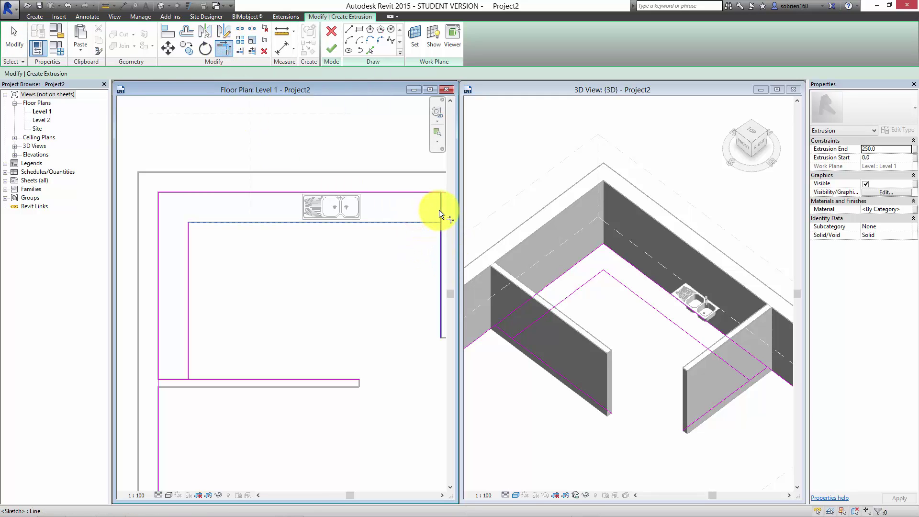
click(439, 211)
mouse_move(408, 209)
middle_down()
mouse_move(382, 231)
mouse_move(444, 208)
middle_up()
click(411, 213)
click(397, 207)
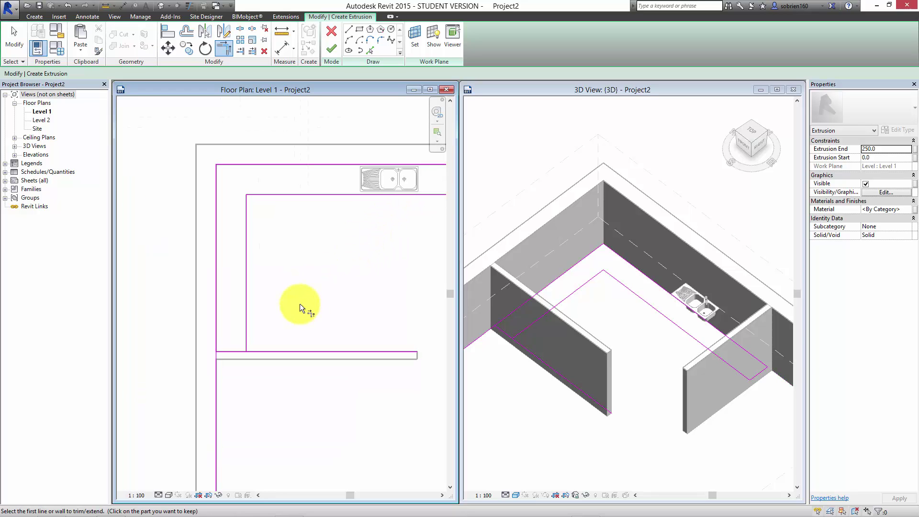
Step: Trim the sketch lines to corners at the lower partition wall, closing the L-shaped counter outline
click(246, 329)
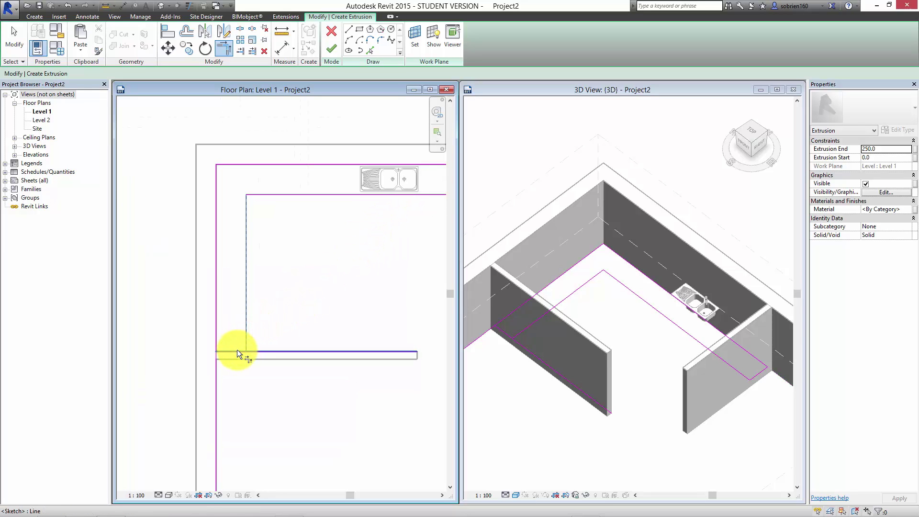
click(236, 349)
click(213, 322)
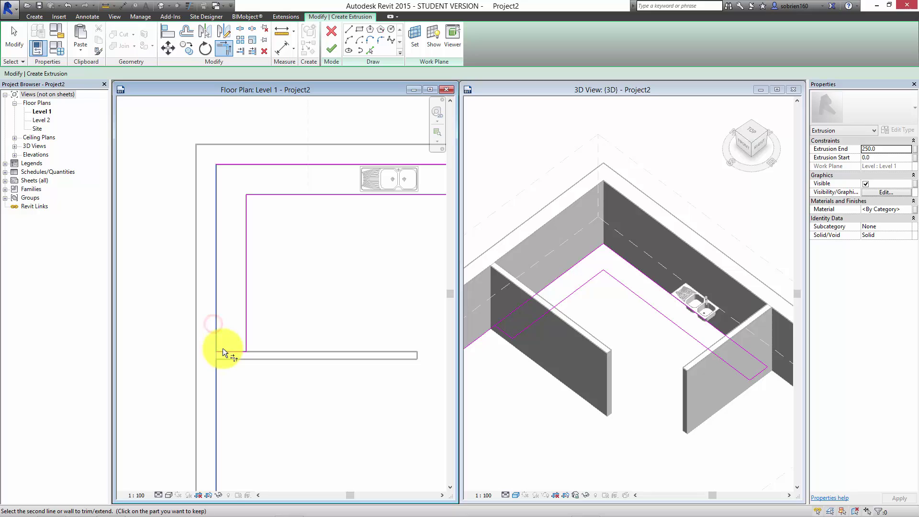
click(223, 349)
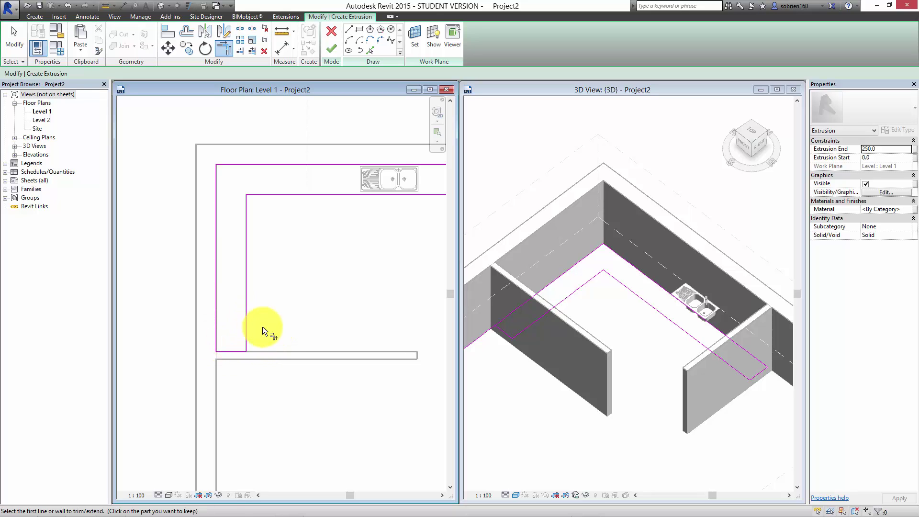
middle_drag(294, 317, 294, 304)
middle_drag(294, 263, 282, 297)
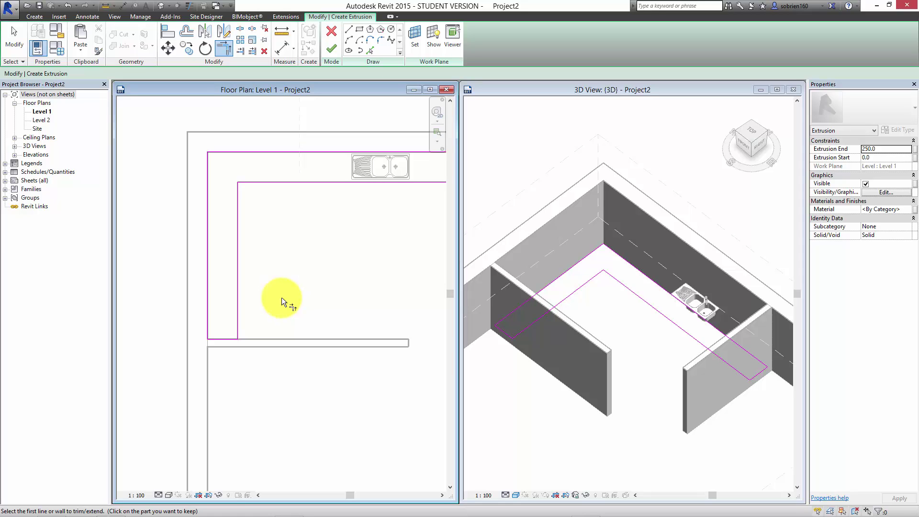
middle_drag(293, 311, 288, 344)
middle_drag(364, 246, 326, 258)
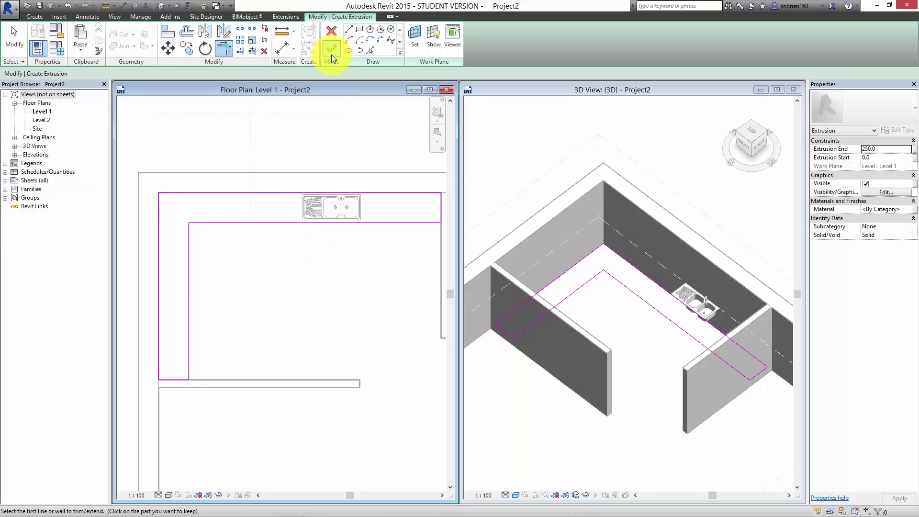
Step: Set the counter extrusion's start to 850 and its end to 900
click(872, 157)
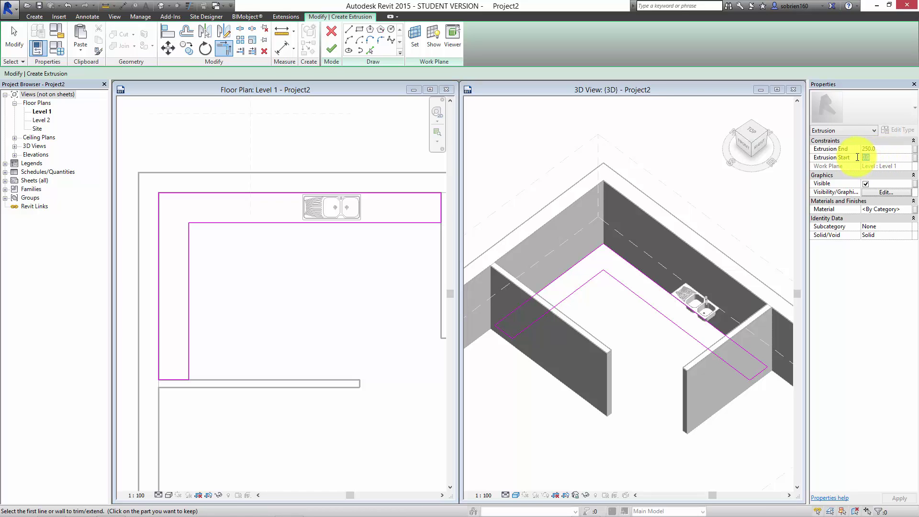
text(850)
click(874, 149)
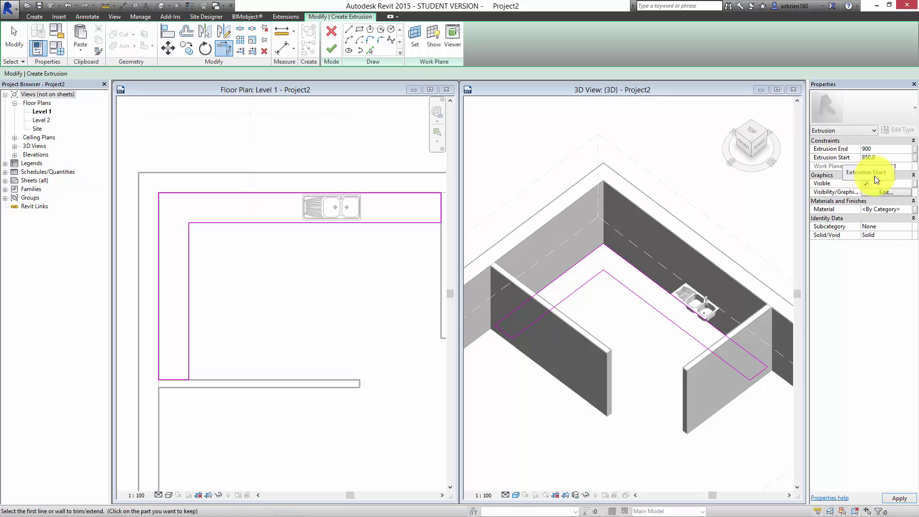
Step: Open the material selection for the counter extrusion, search for "tiles" and view the AEC Materials ceramic results
click(893, 212)
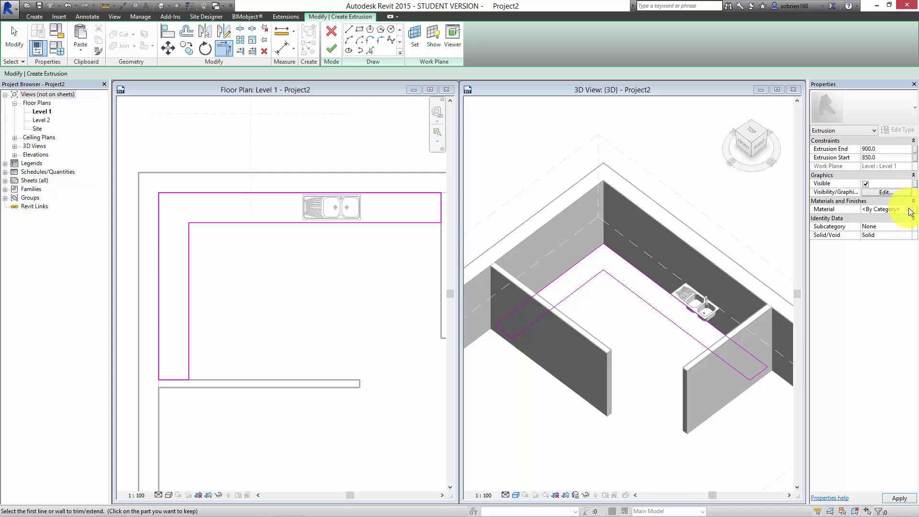
click(910, 212)
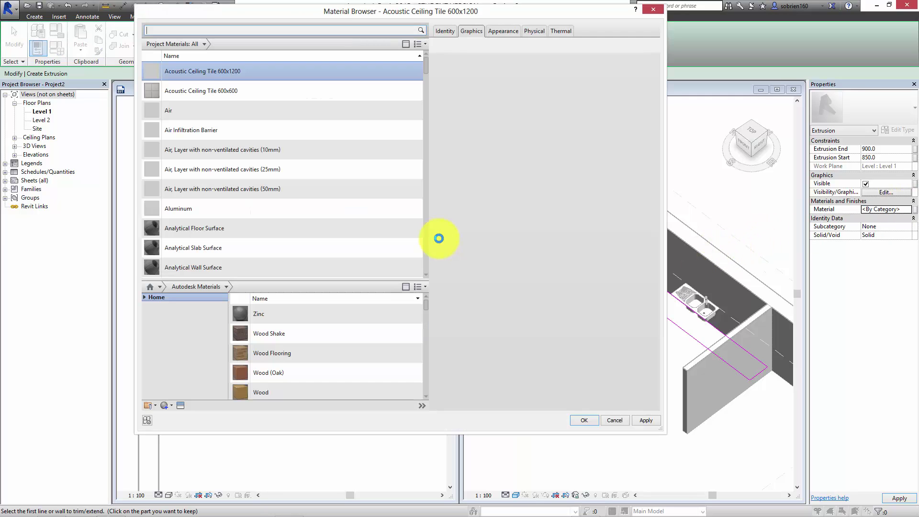
click(251, 28)
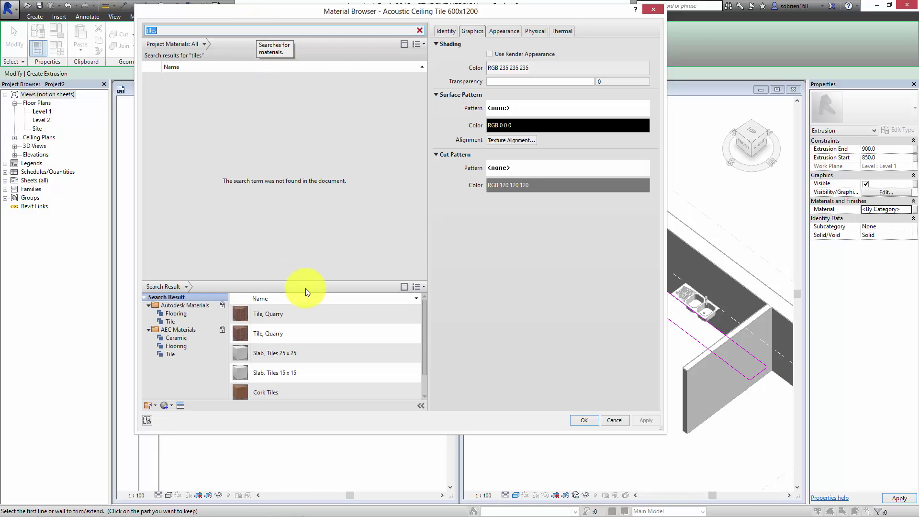
drag(425, 335, 425, 364)
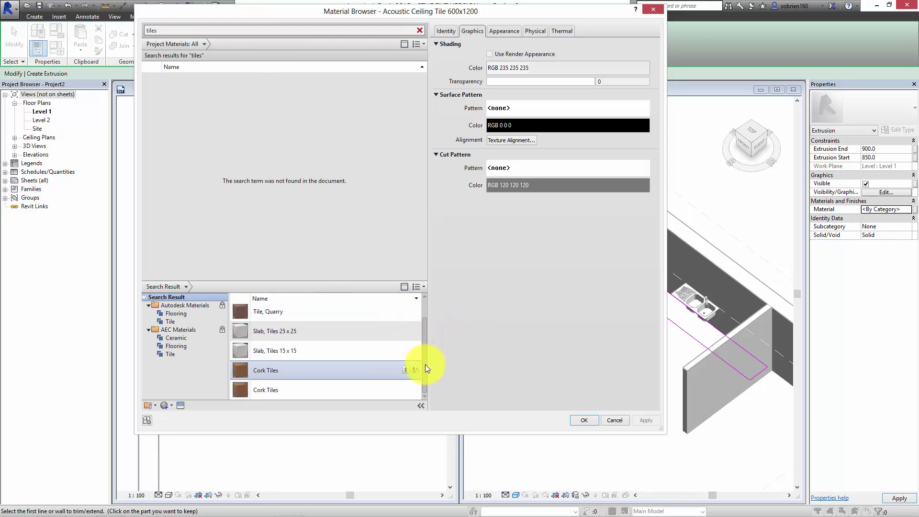
click(174, 337)
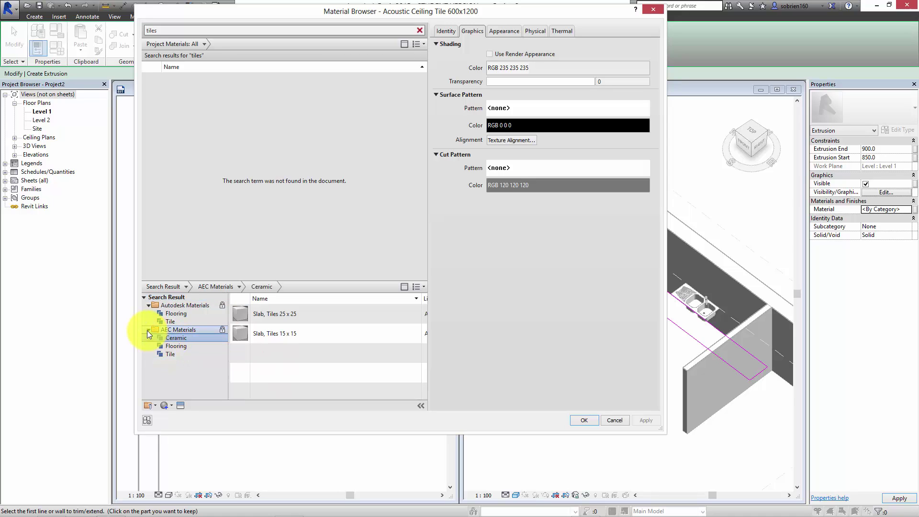
Step: Search the materials for "mosaic" and add Tile, Mosaic, Gray to the project materials
click(203, 31)
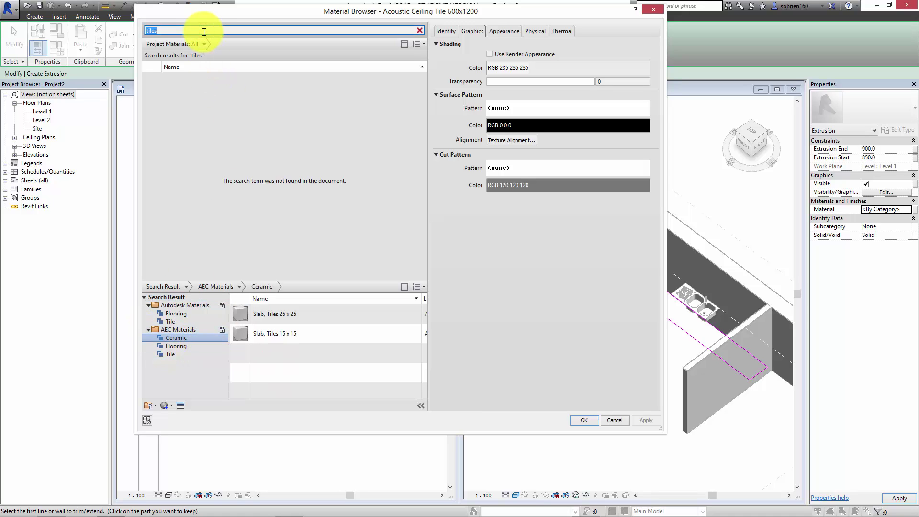
text(mosaic)
key(Return)
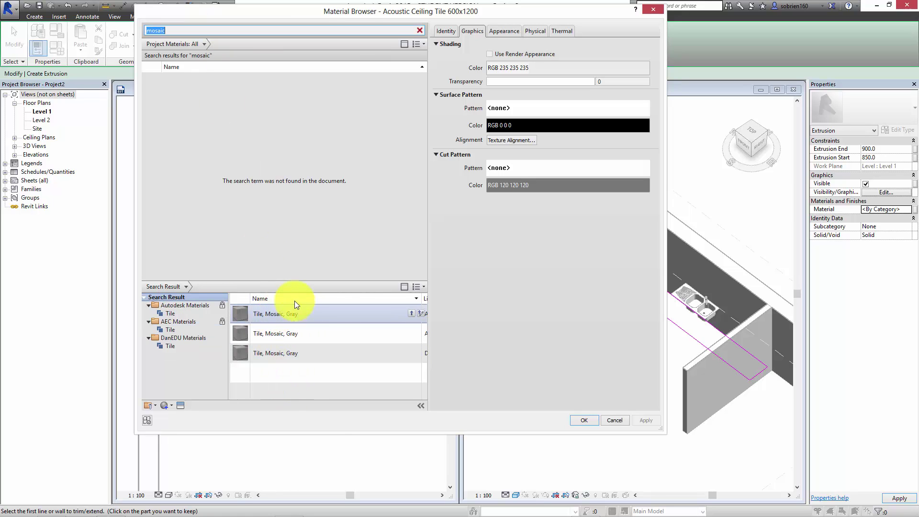
click(410, 314)
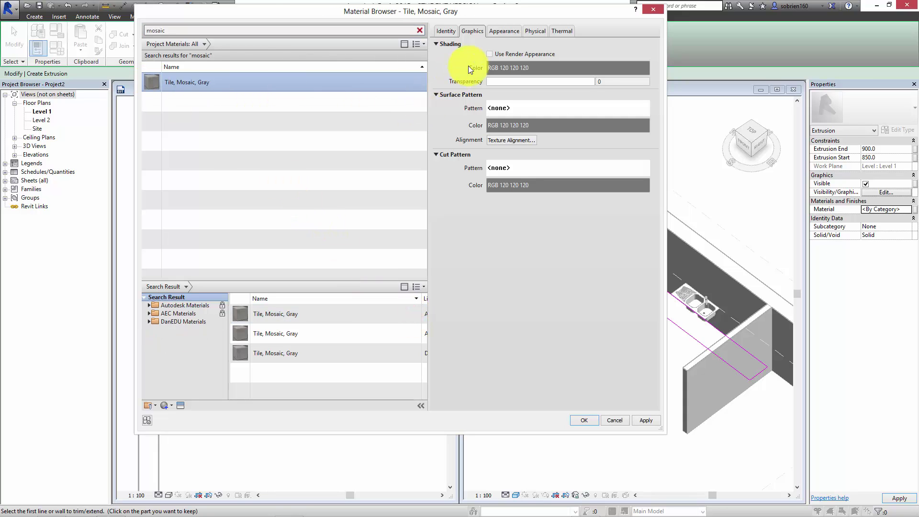
Step: Set Tile, Mosaic, Gray to use its render appearance for shading and assign it to the counter extrusion
click(490, 54)
click(497, 31)
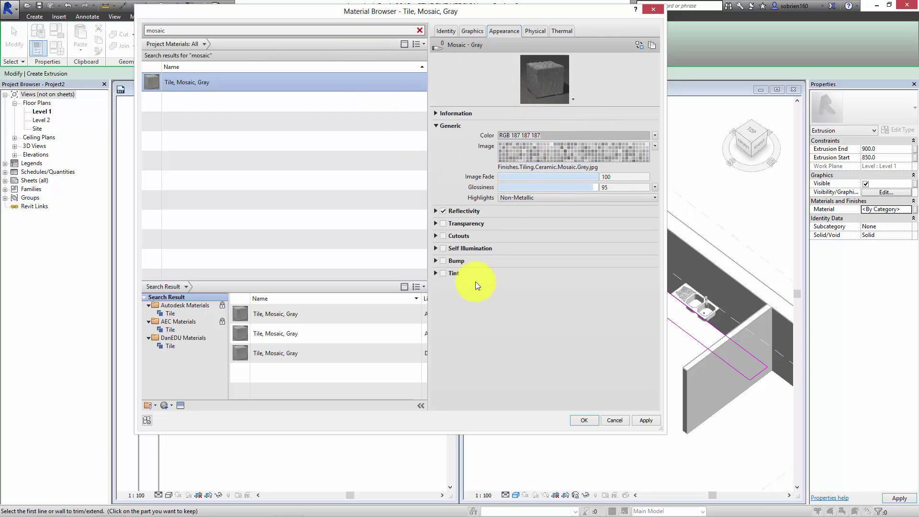
click(632, 423)
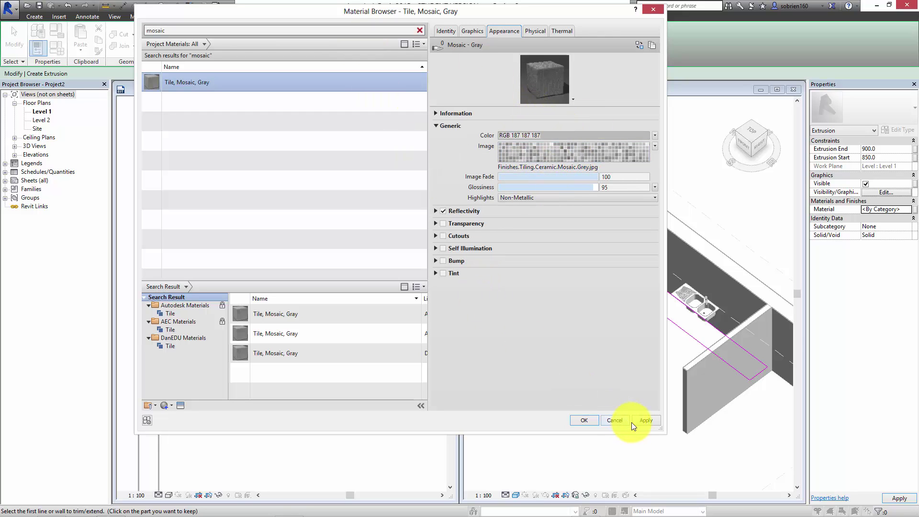
click(590, 420)
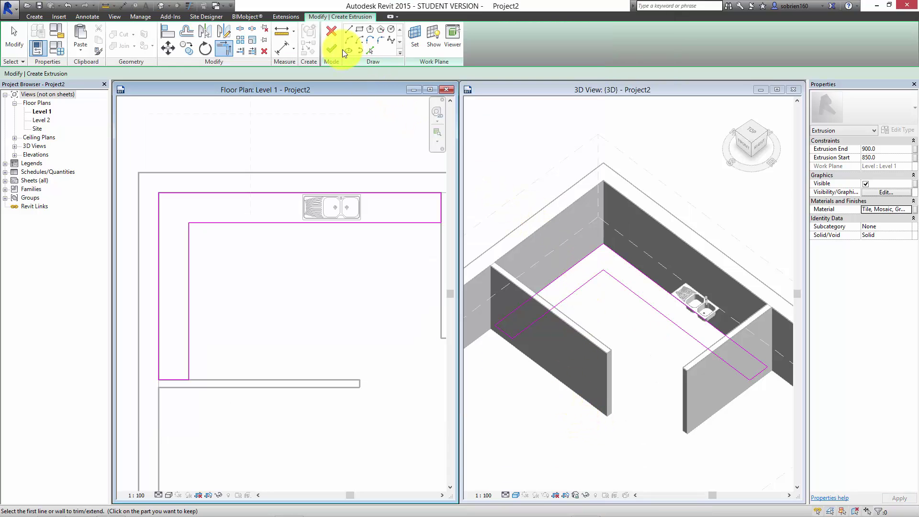
Step: Finish the L-shaped counter extrusion sketch and clear the selection
click(326, 48)
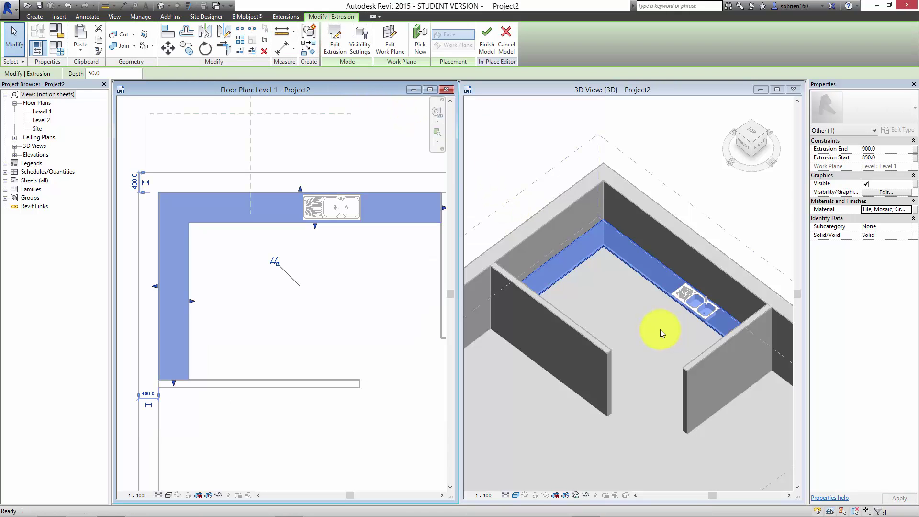
click(649, 309)
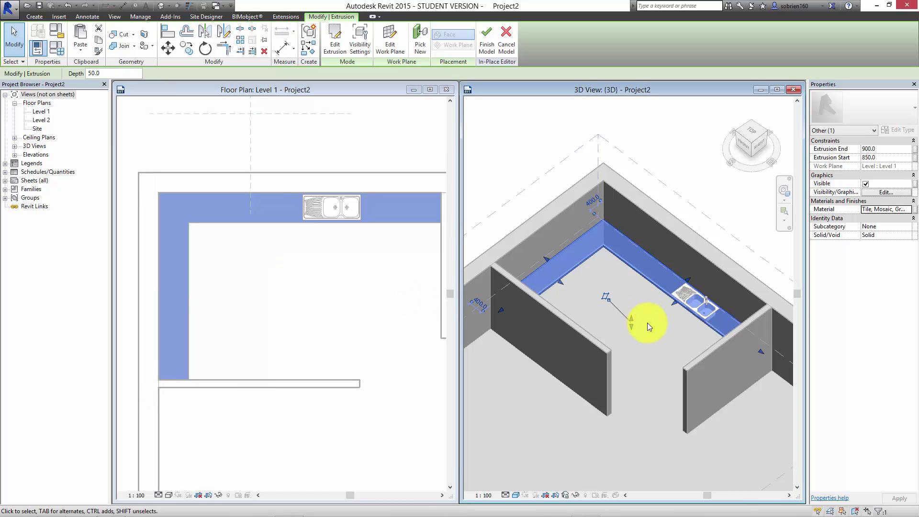
click(671, 320)
Step: Switch the 3D view to the Realistic visual style to show the counter's mosaic tiles
scroll(664, 268, up, 8)
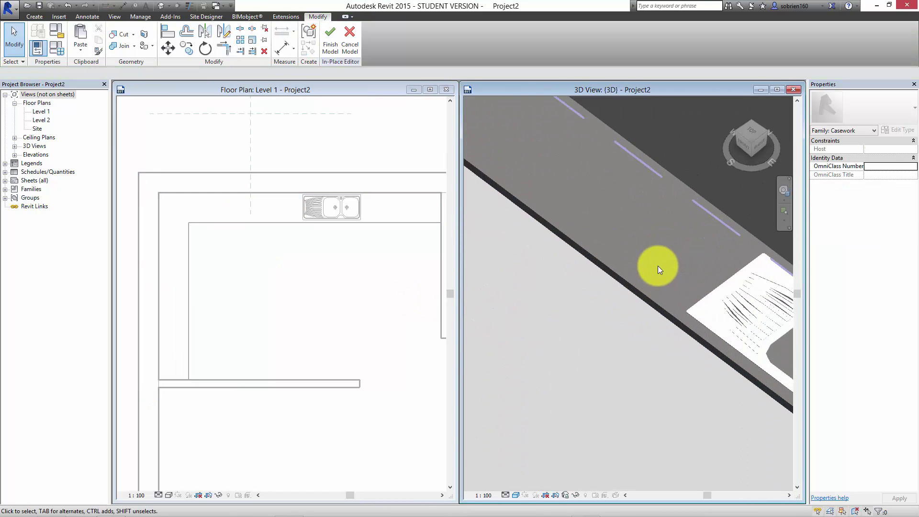
click(515, 495)
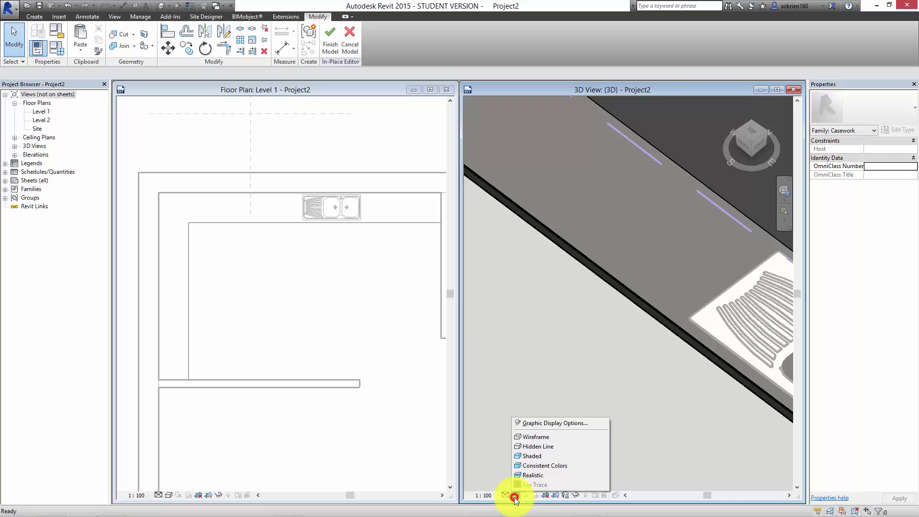
click(529, 473)
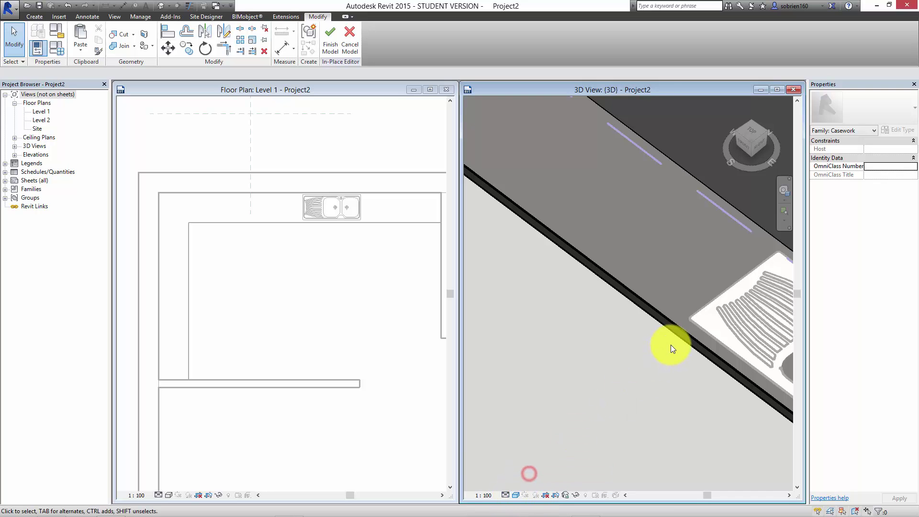
middle_drag(677, 356, 641, 417)
scroll(714, 302, up, 3)
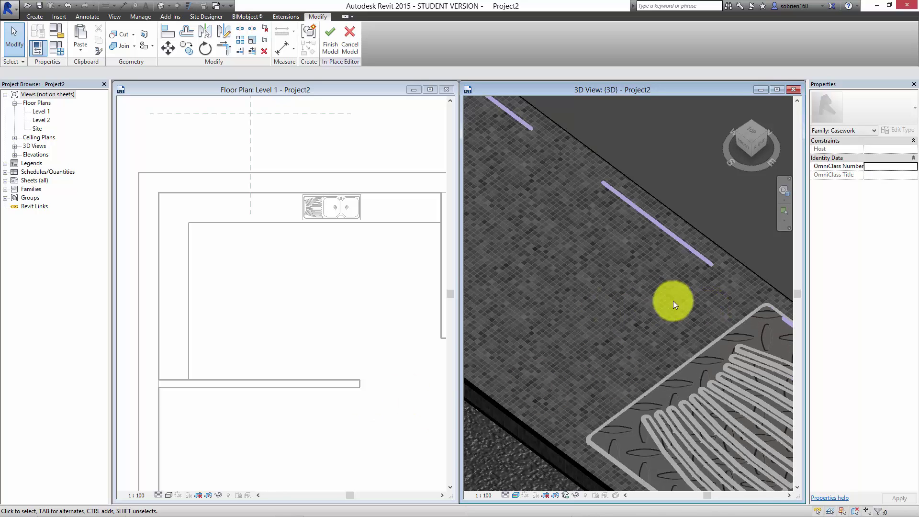
scroll(636, 326, down, 3)
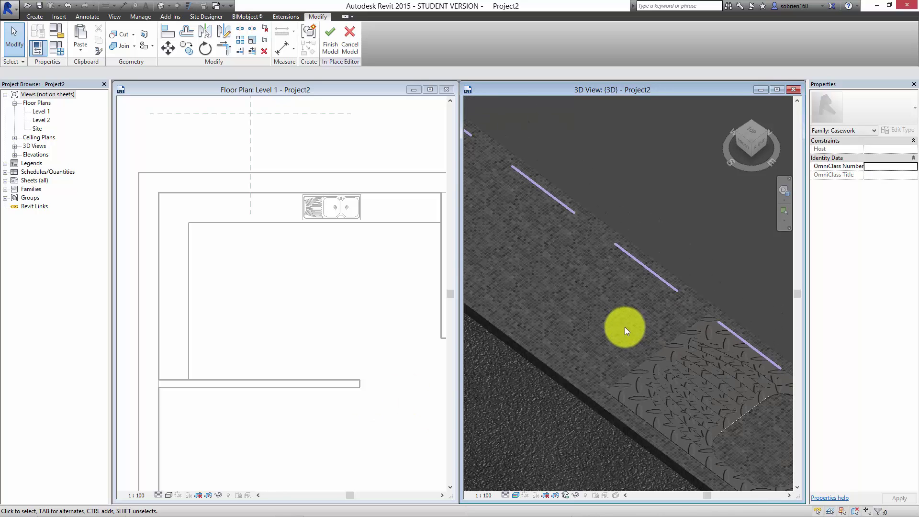
middle_drag(573, 376, 598, 316)
Step: Examine how the counter extrusion meets the sink bowls in the 3D view
click(599, 314)
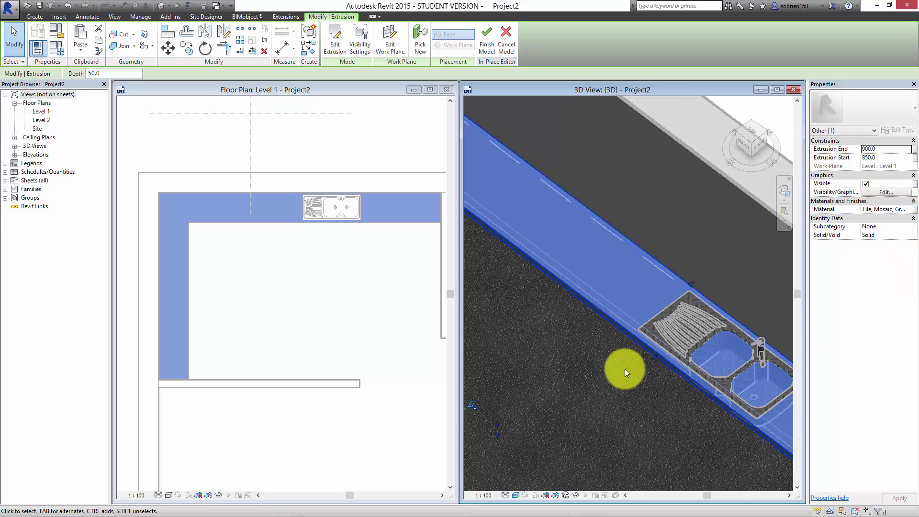
click(620, 395)
middle_drag(633, 400, 533, 403)
scroll(656, 407, up, 3)
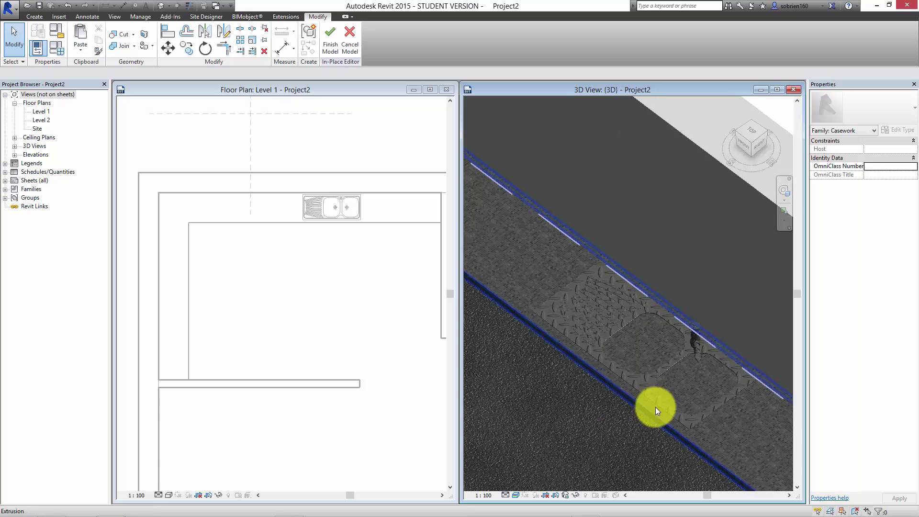
middle_drag(657, 410, 616, 408)
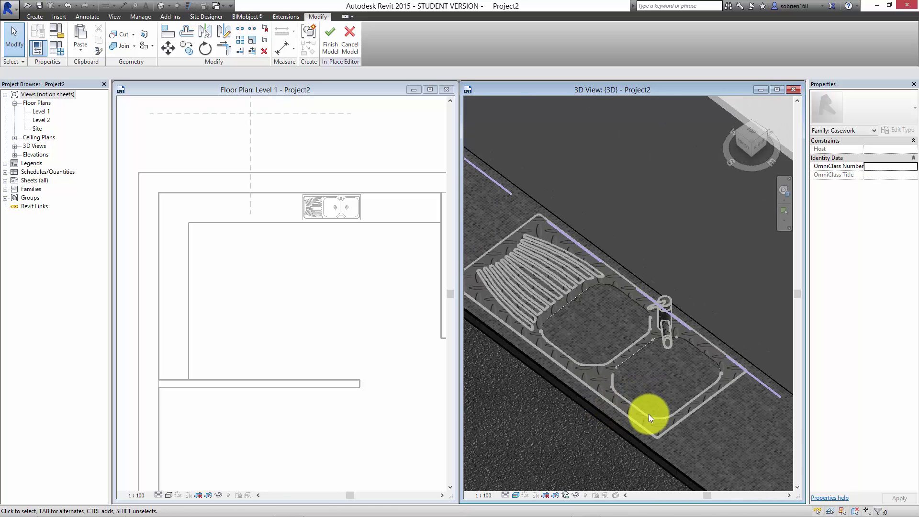
scroll(676, 394, up, 3)
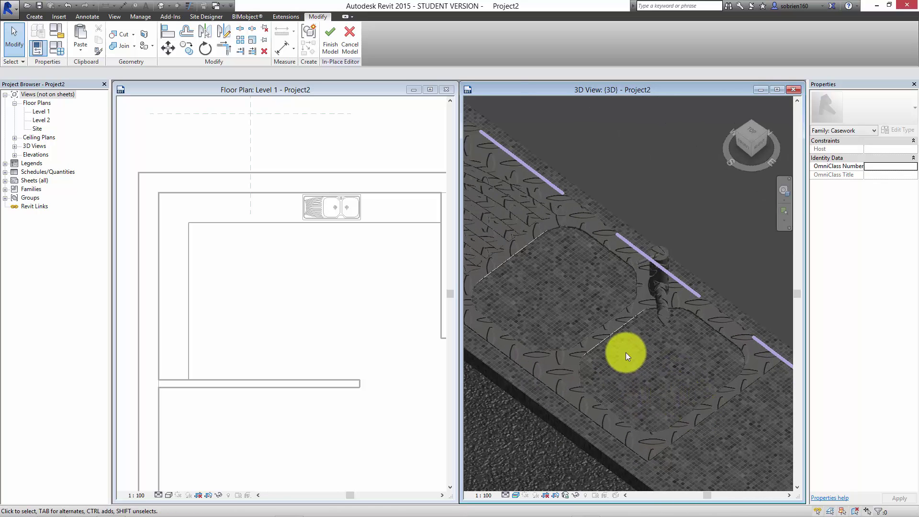
scroll(566, 370, down, 4)
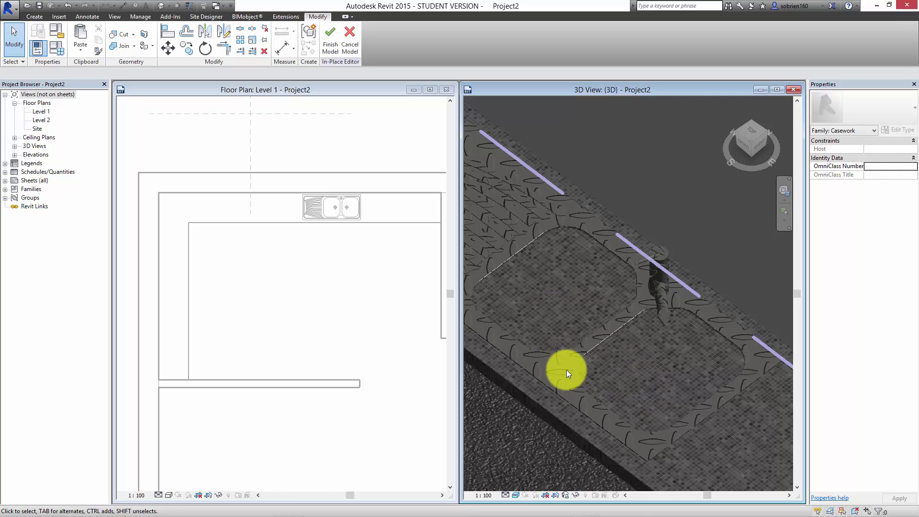
scroll(565, 381, up, 4)
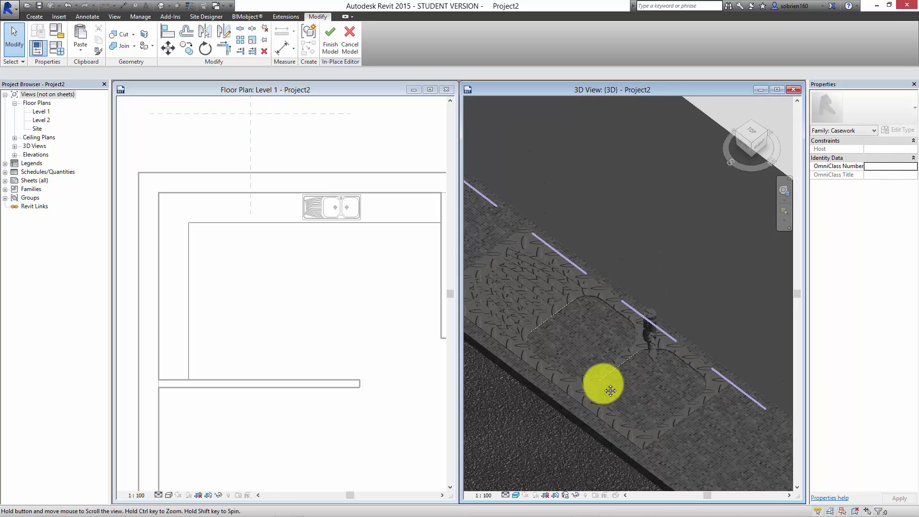
Step: Edit the counter extrusion's sketch and add lines picked from the four outer edges of the sink in the Level 1 plan
click(385, 287)
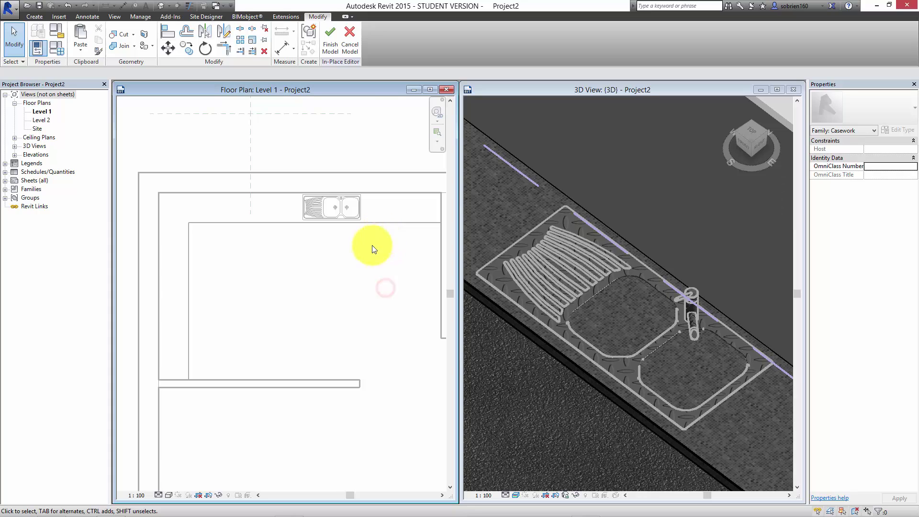
click(390, 220)
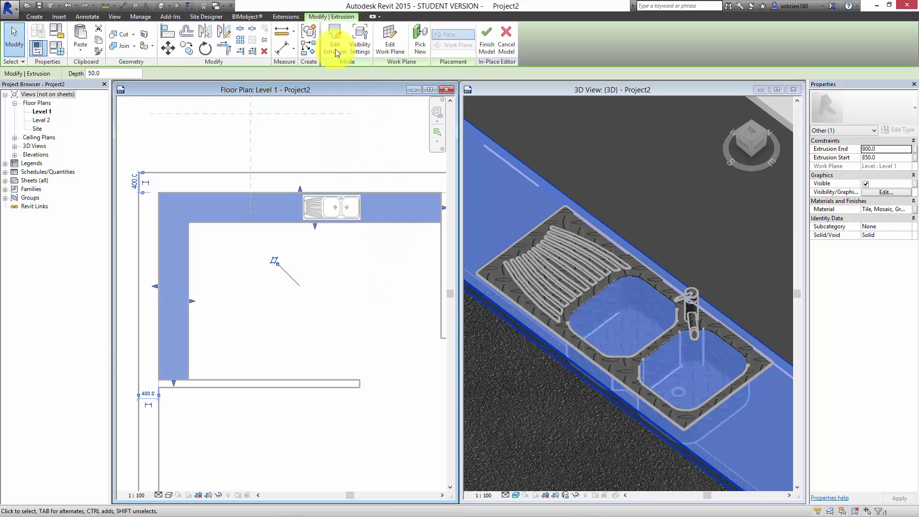
click(334, 47)
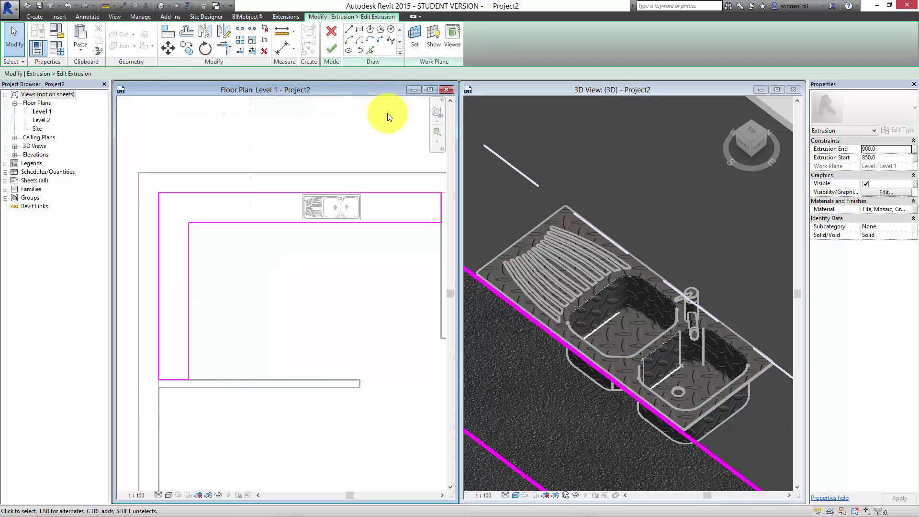
scroll(360, 215, up, 2)
scroll(360, 215, up, 1)
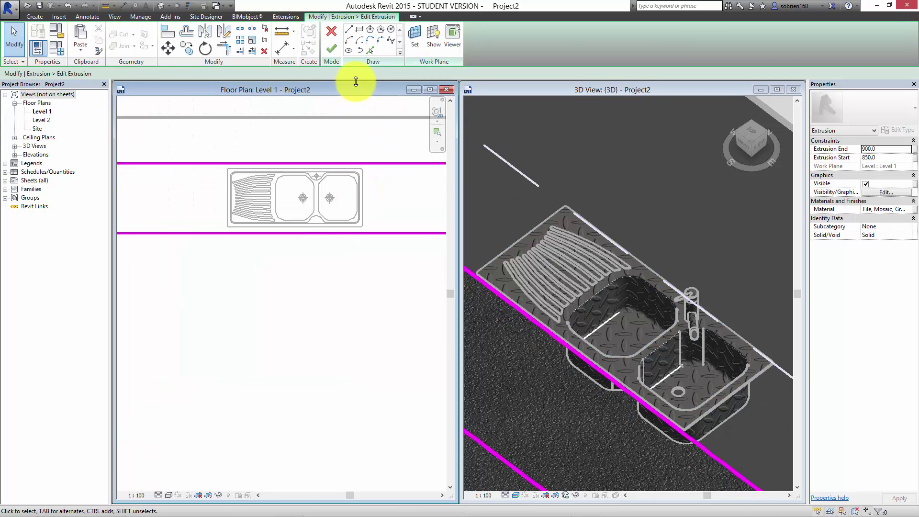
click(370, 50)
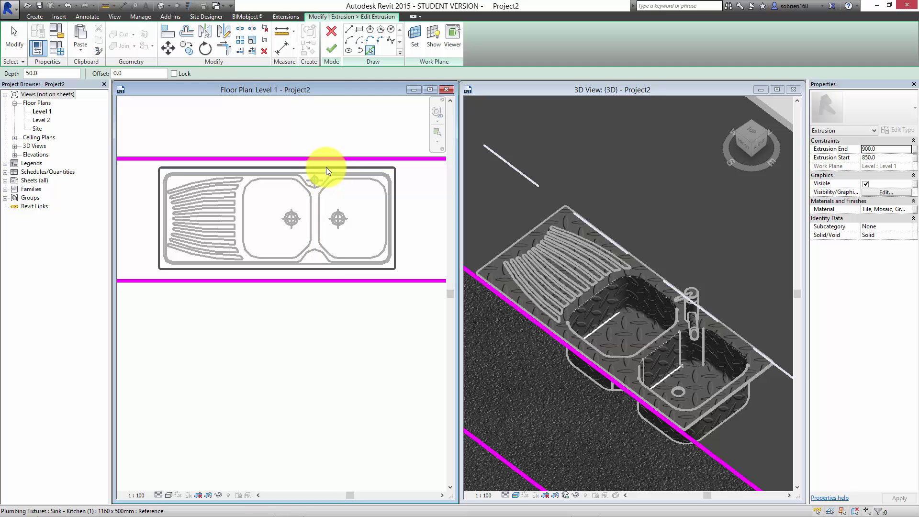
click(323, 166)
click(394, 205)
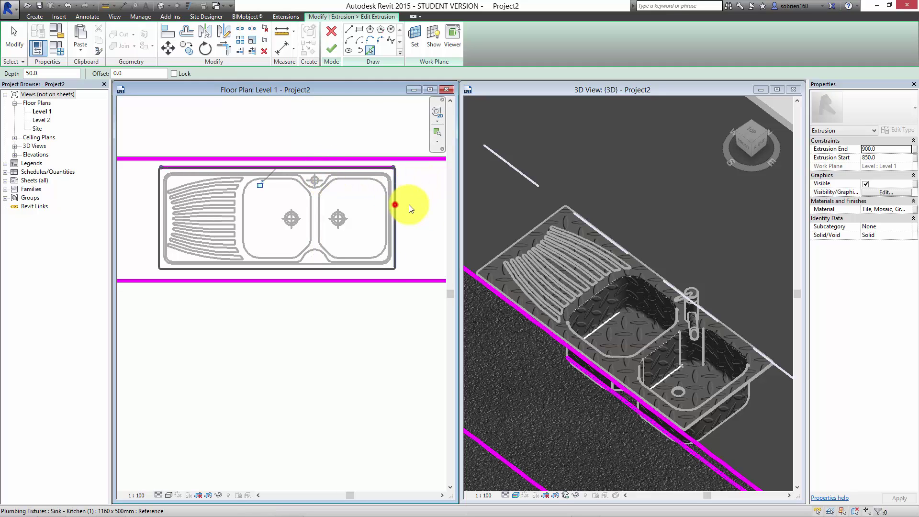
click(365, 269)
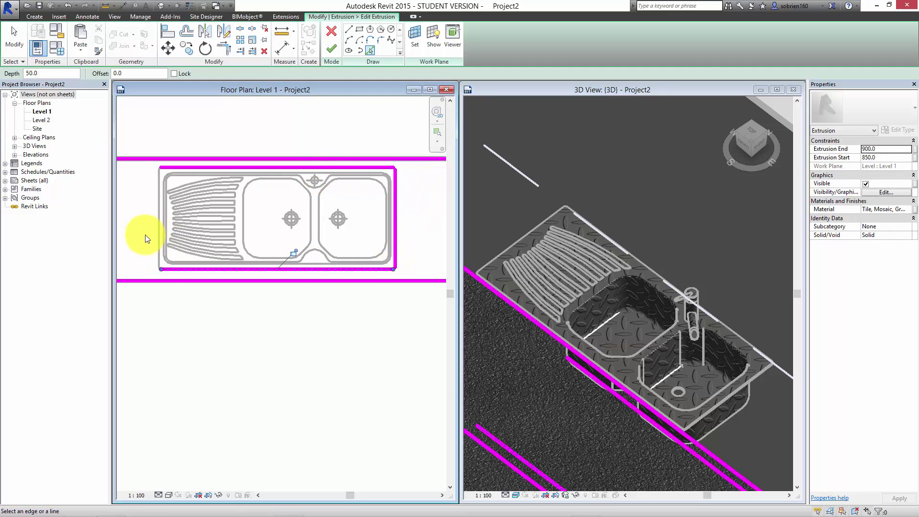
click(157, 232)
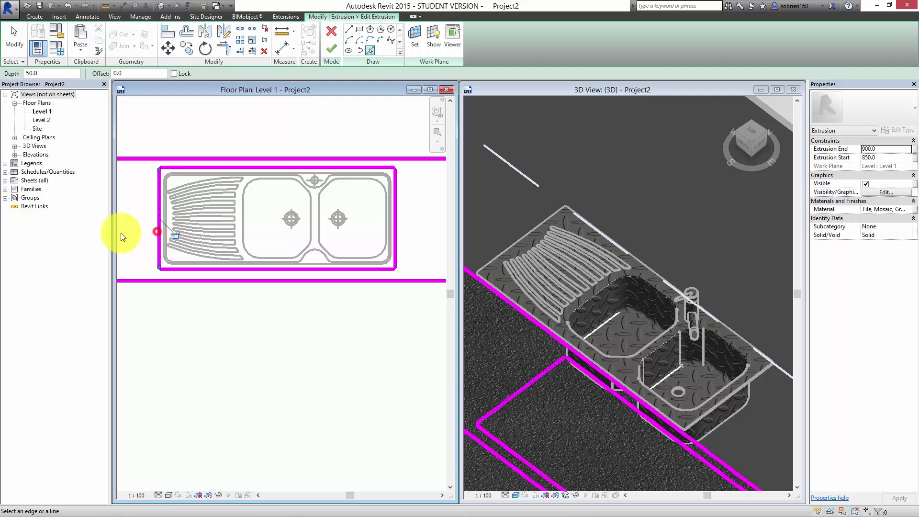
Step: Trim the picked sink outline lines into a closed rectangle and finish editing the extrusion to cut the sink opening
click(222, 50)
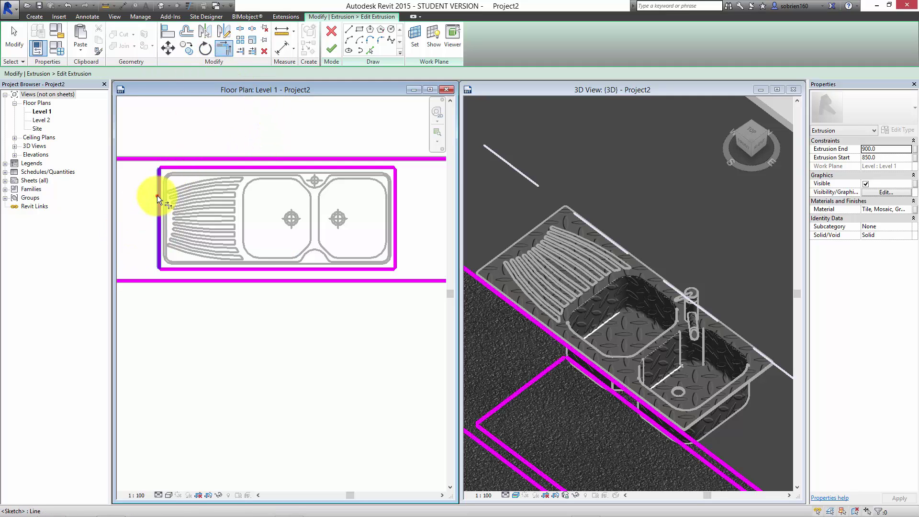
click(157, 195)
click(168, 168)
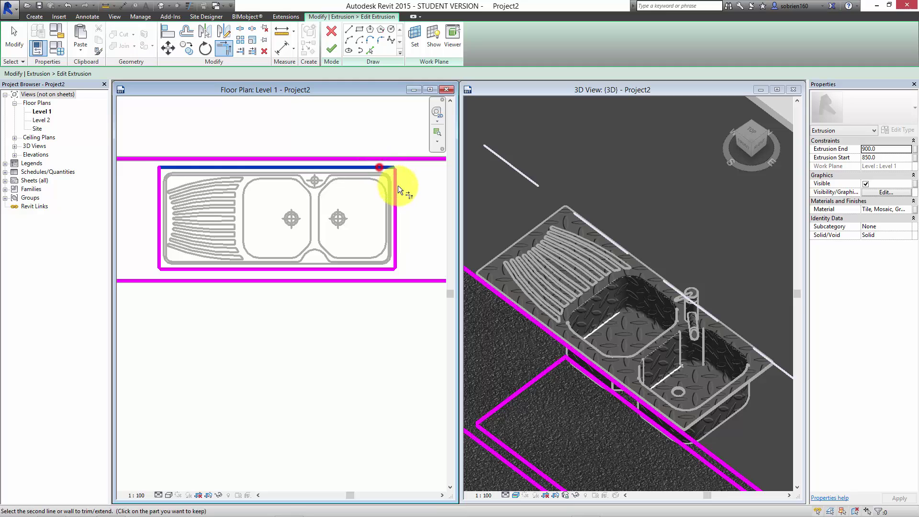
click(385, 271)
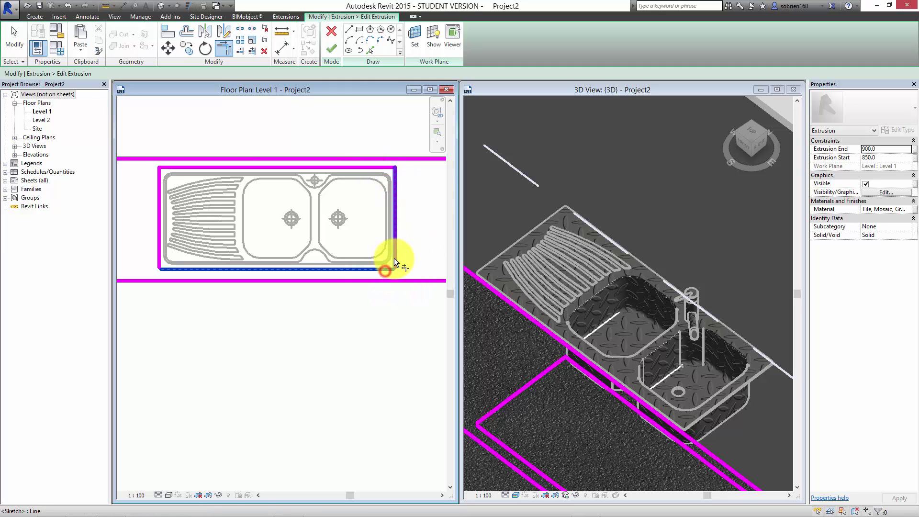
click(395, 257)
click(174, 268)
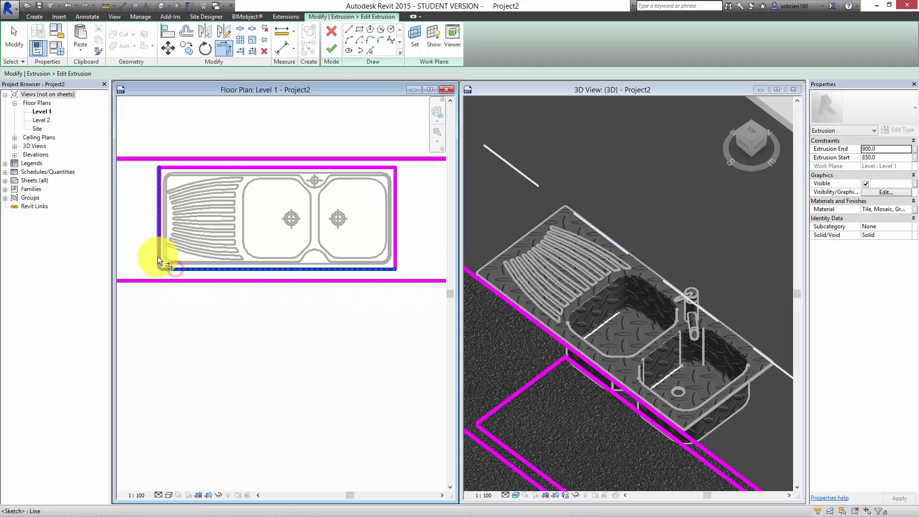
click(158, 256)
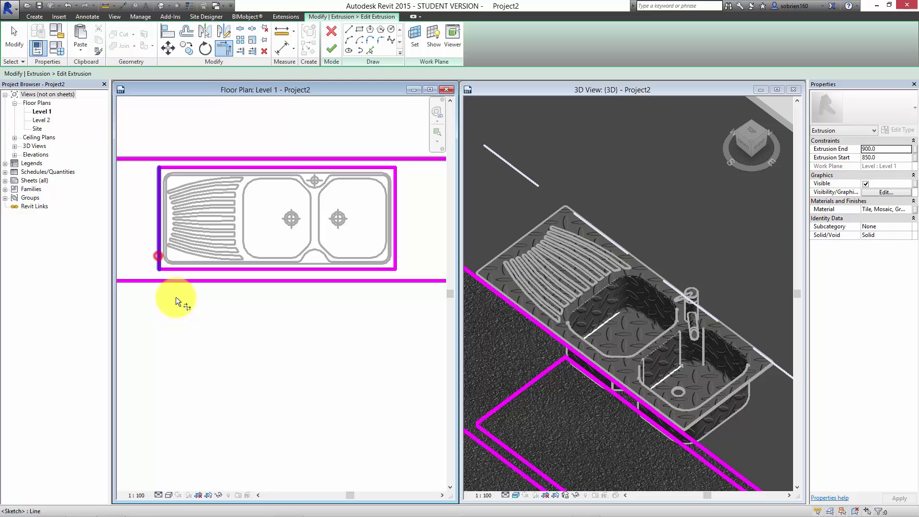
click(329, 55)
click(596, 406)
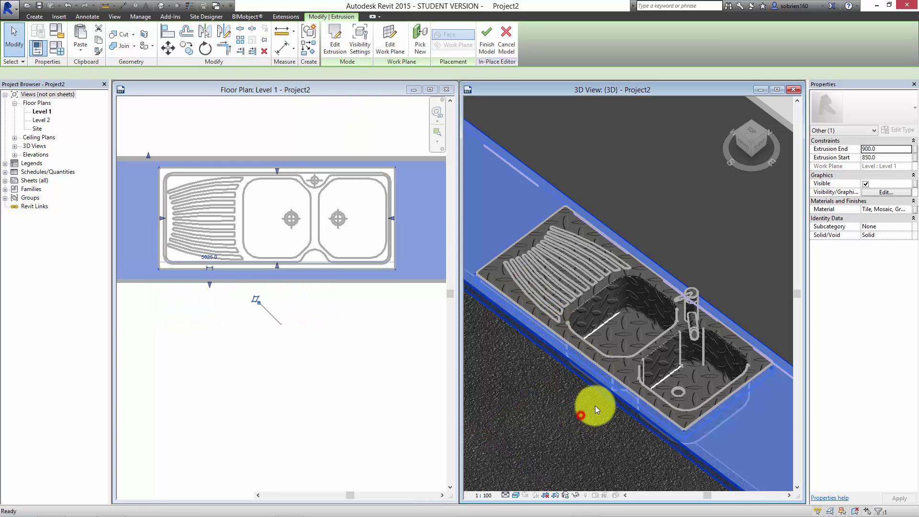
click(642, 381)
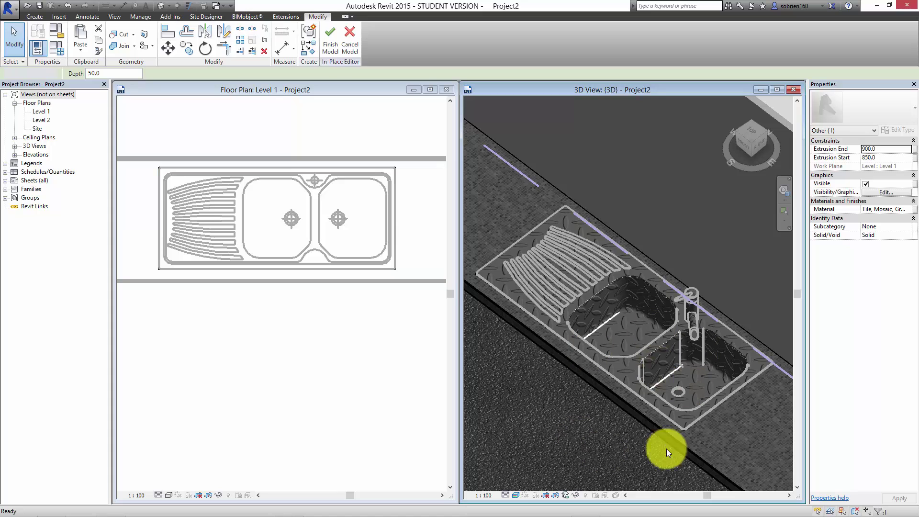
click(602, 411)
Step: Check the sink cut-out in the counter and finish the in-place casework model
scroll(644, 392, up, 5)
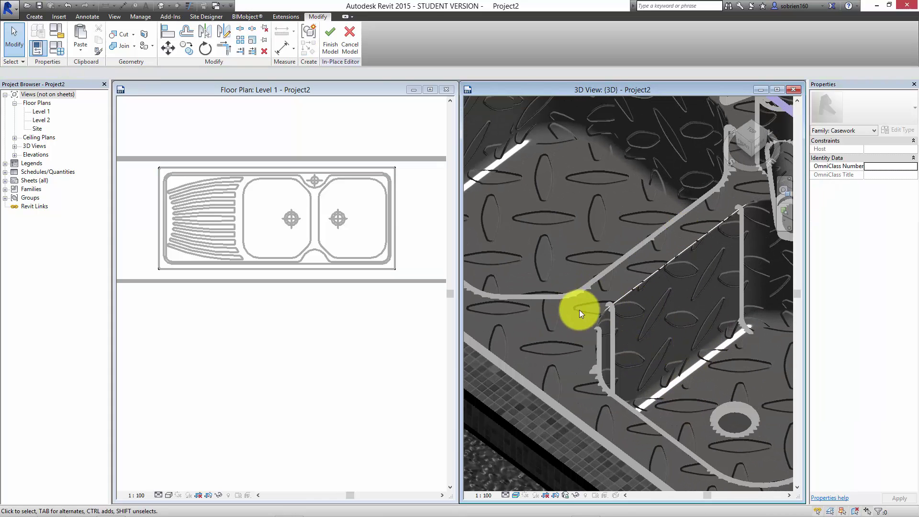
scroll(584, 325, down, 5)
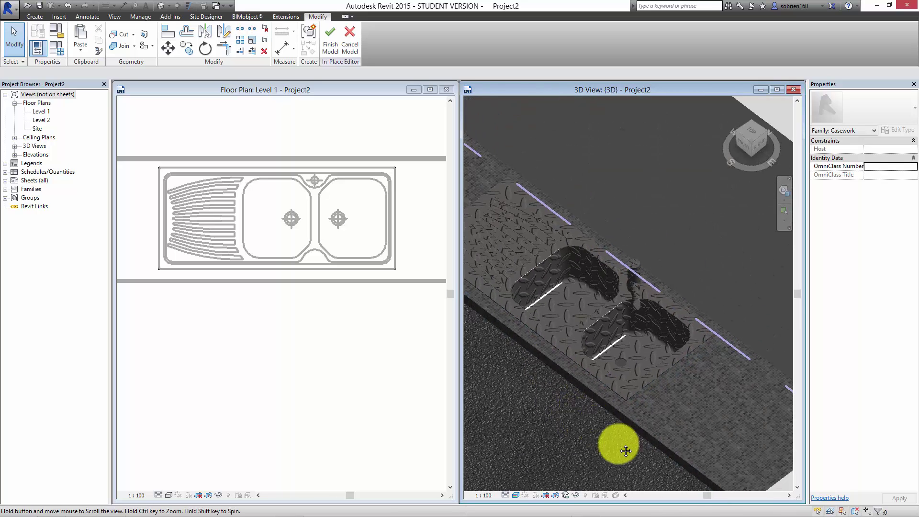
scroll(596, 429, down, 3)
middle_drag(596, 426, 640, 395)
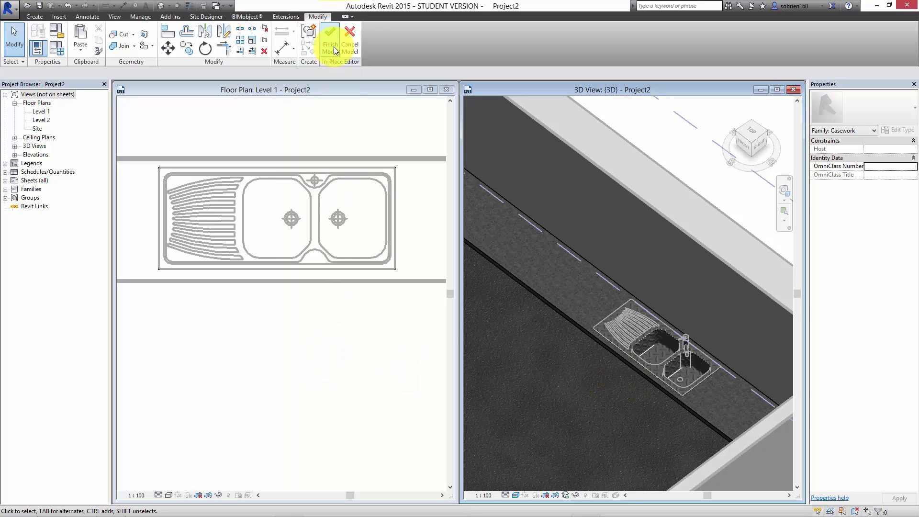
click(416, 386)
scroll(289, 374, down, 4)
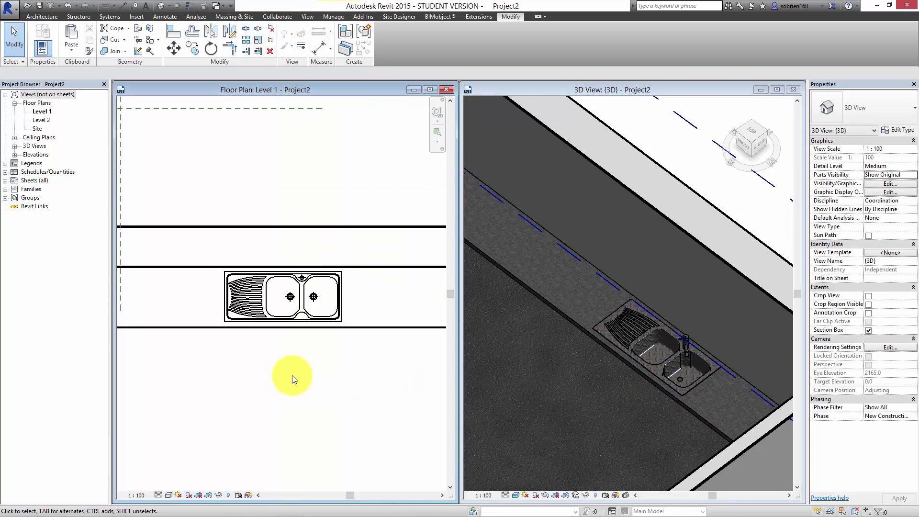
Step: Examine the finished counter's tiled surface and front edge around the sink in the 3D view
click(585, 385)
scroll(579, 389, down, 8)
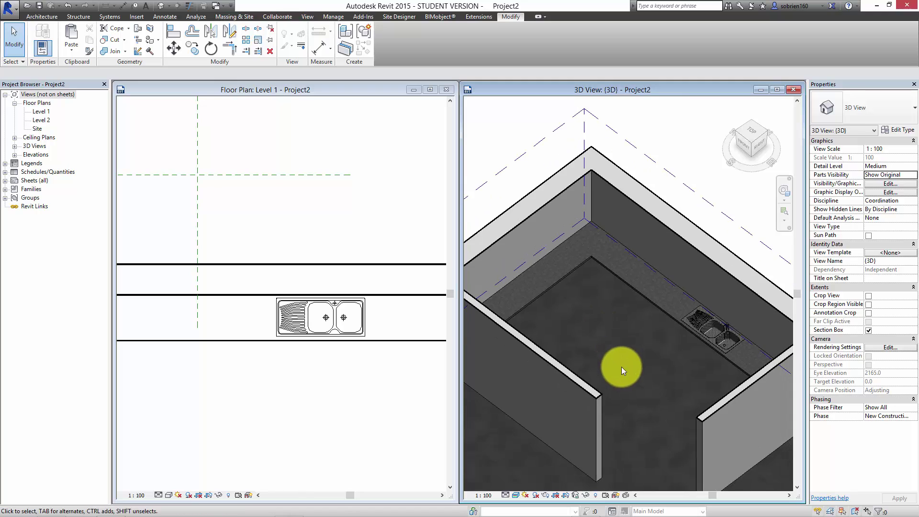
shift+middle_drag(658, 351, 643, 380)
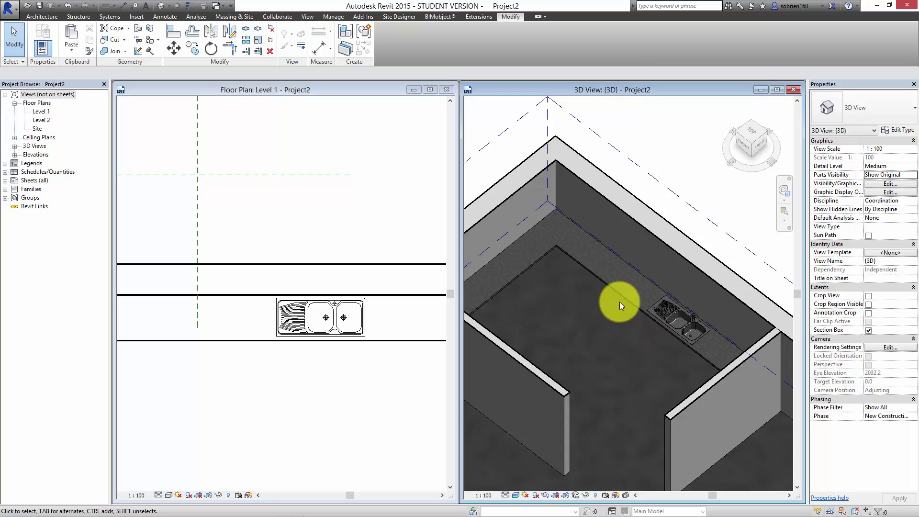
scroll(619, 301, up, 8)
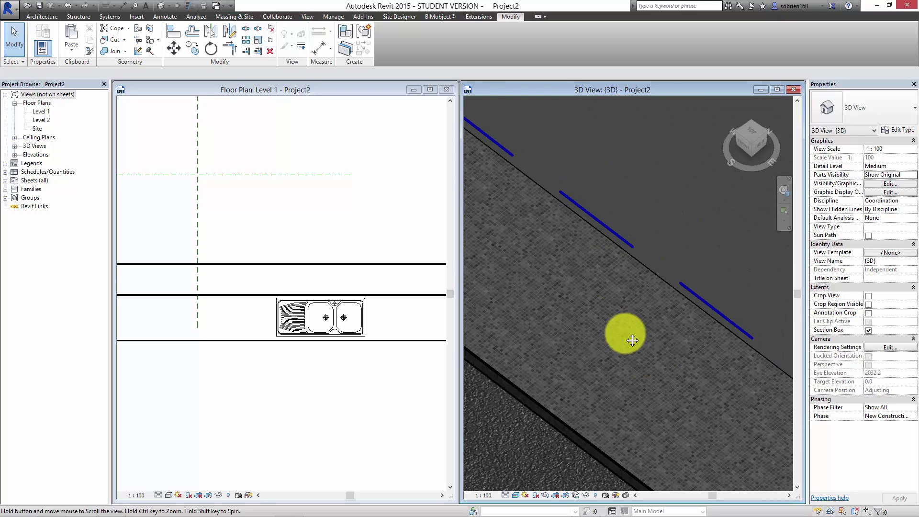
middle_drag(632, 340, 581, 261)
scroll(611, 320, down, 4)
middle_drag(617, 318, 590, 310)
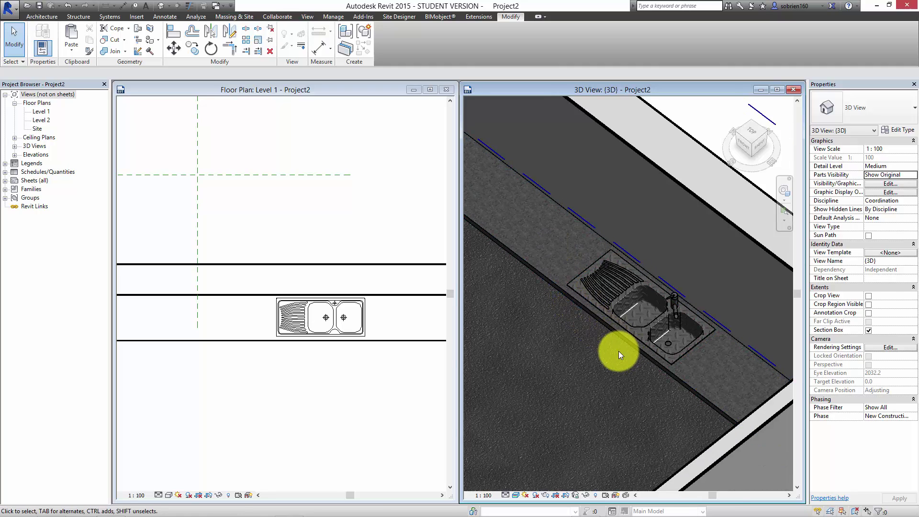
scroll(618, 350, up, 2)
middle_drag(618, 350, 656, 410)
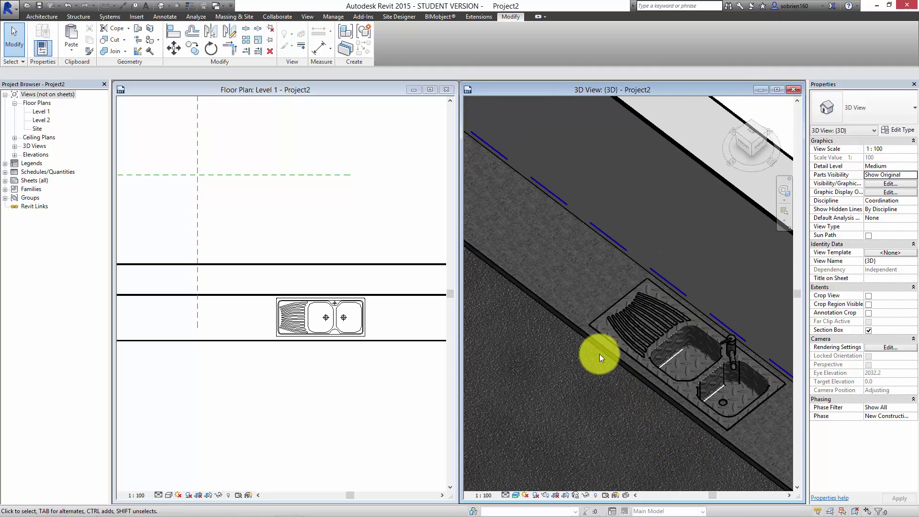
scroll(539, 281, up, 6)
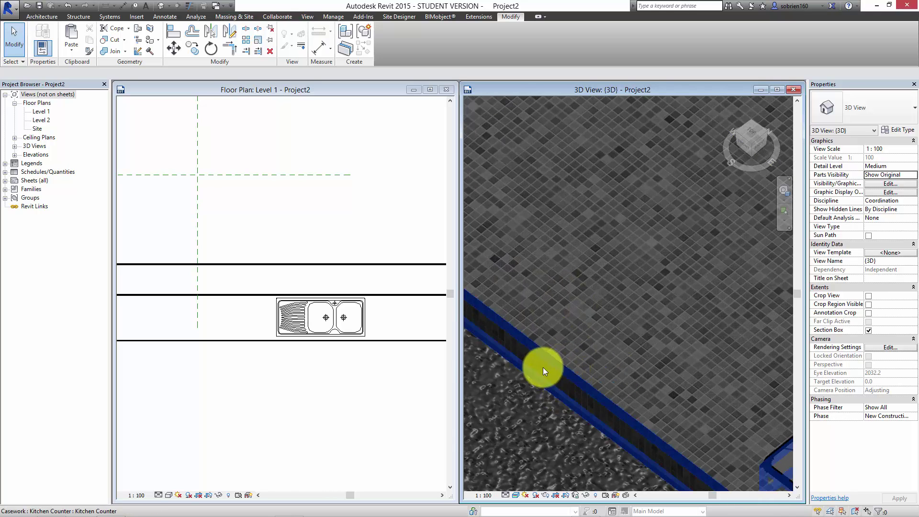
Step: Maximize the 3D view and start an in-place Casework component named Counter Edge
click(776, 90)
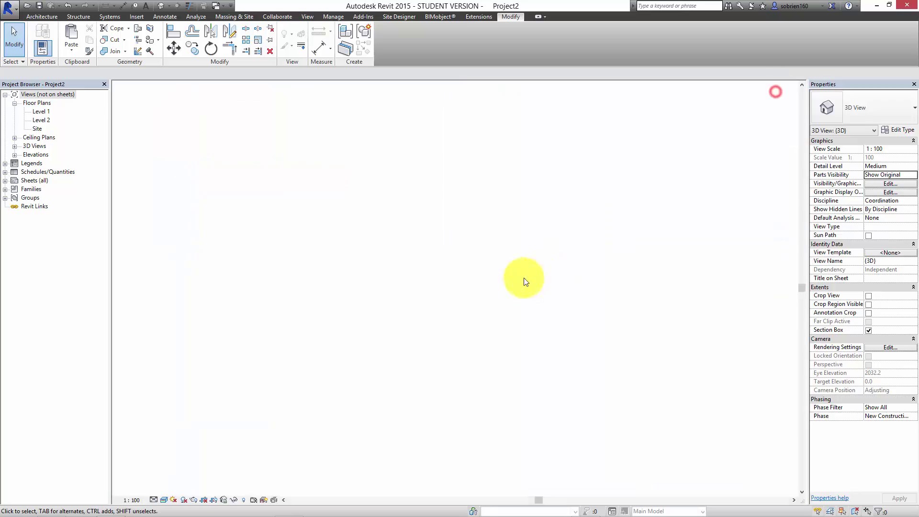
scroll(515, 277, down, 3)
middle_drag(485, 307, 644, 339)
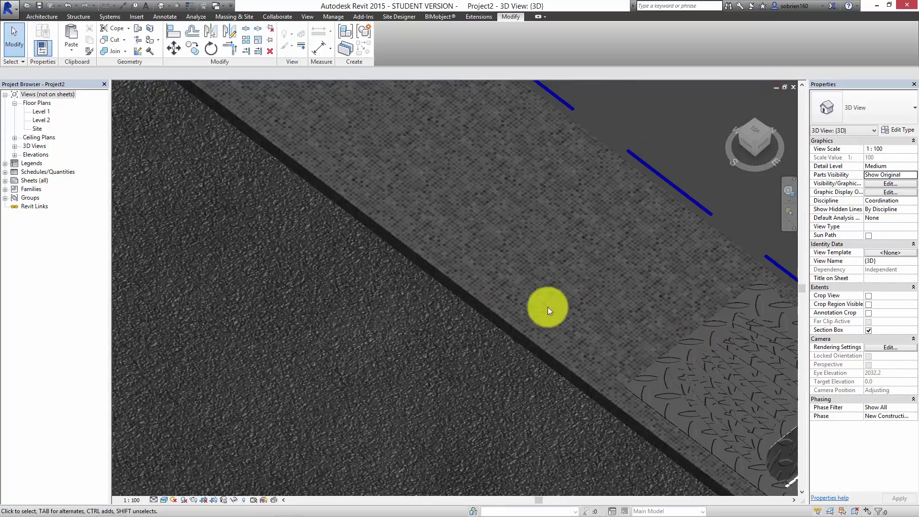
scroll(548, 310, down, 2)
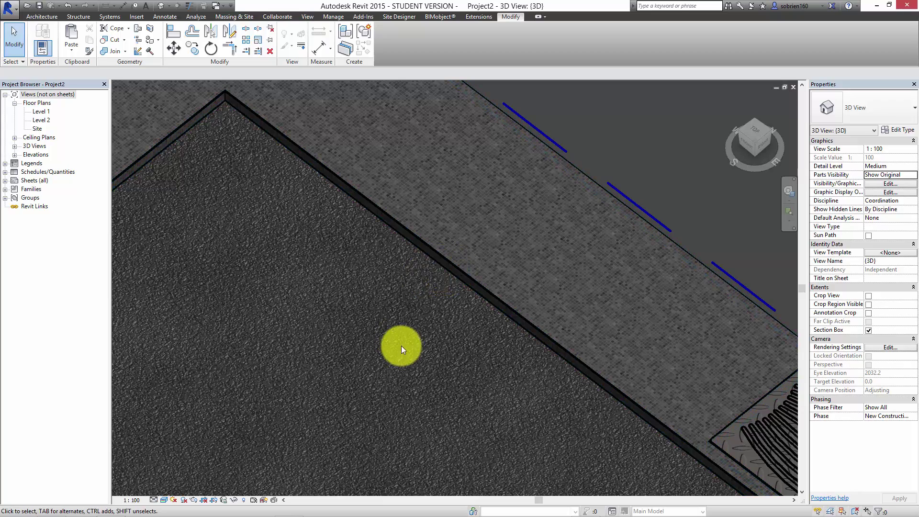
scroll(404, 374, down, 2)
middle_drag(389, 368, 415, 361)
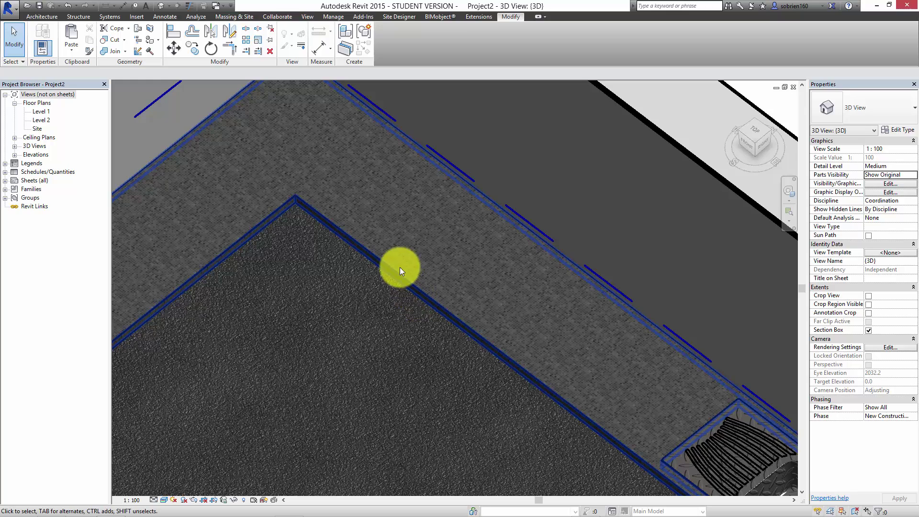
click(41, 16)
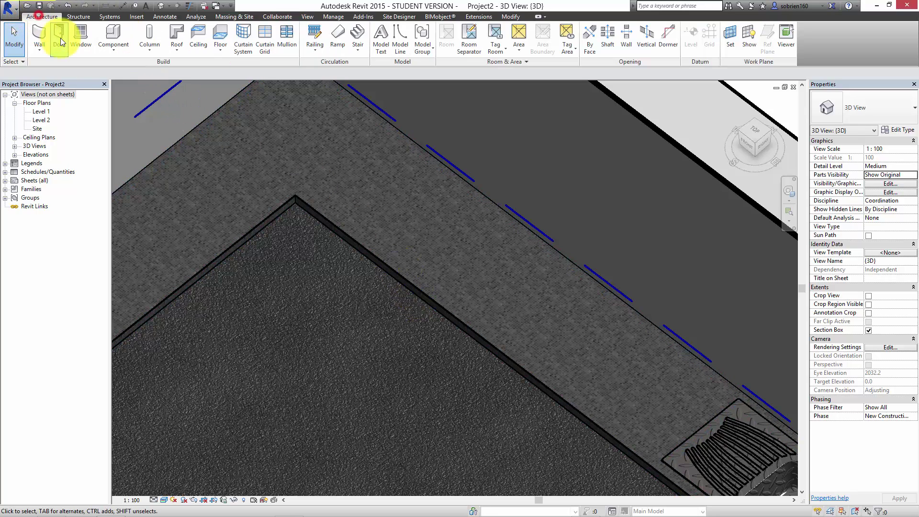
click(117, 49)
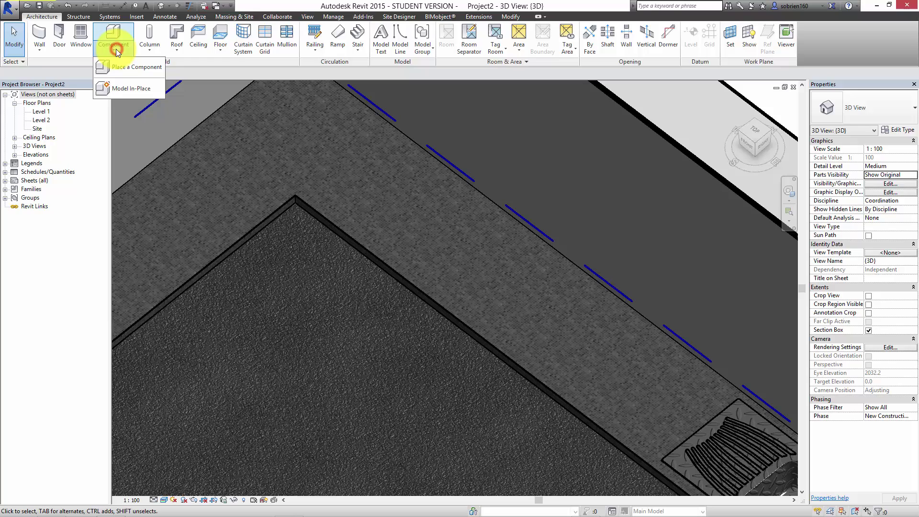
click(130, 90)
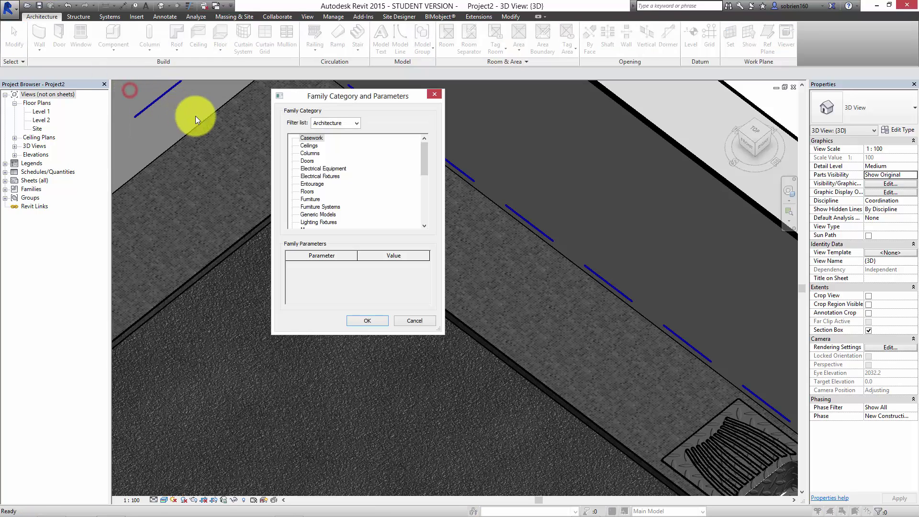
click(369, 324)
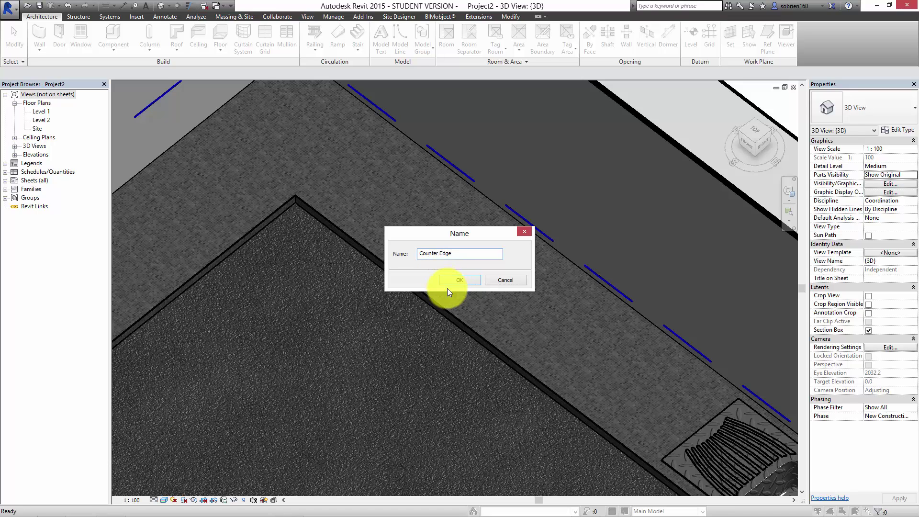
click(459, 280)
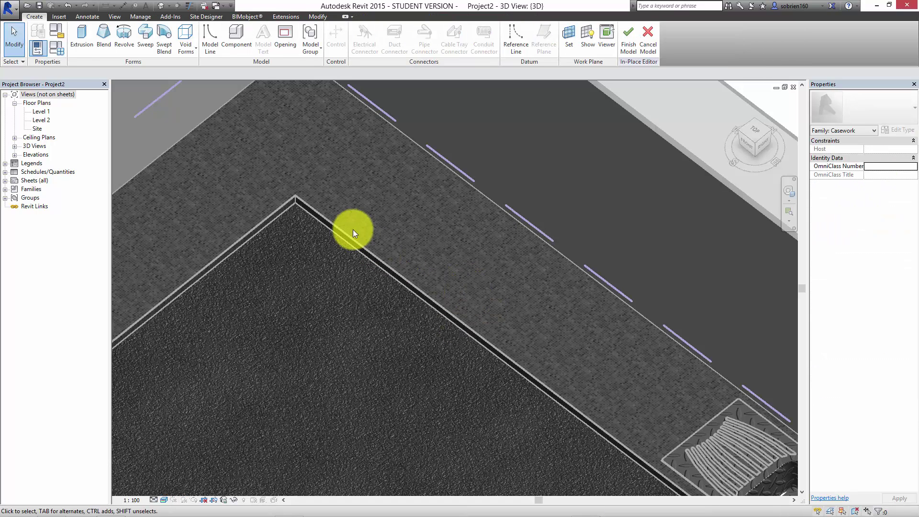
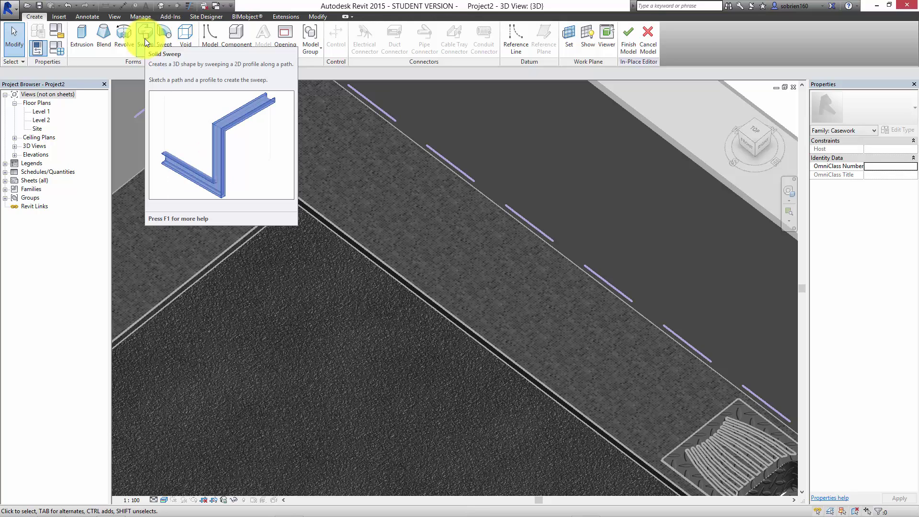
Step: Start a sweep and define its path by picking the counter's two inner top edges that meet at the corner
click(146, 42)
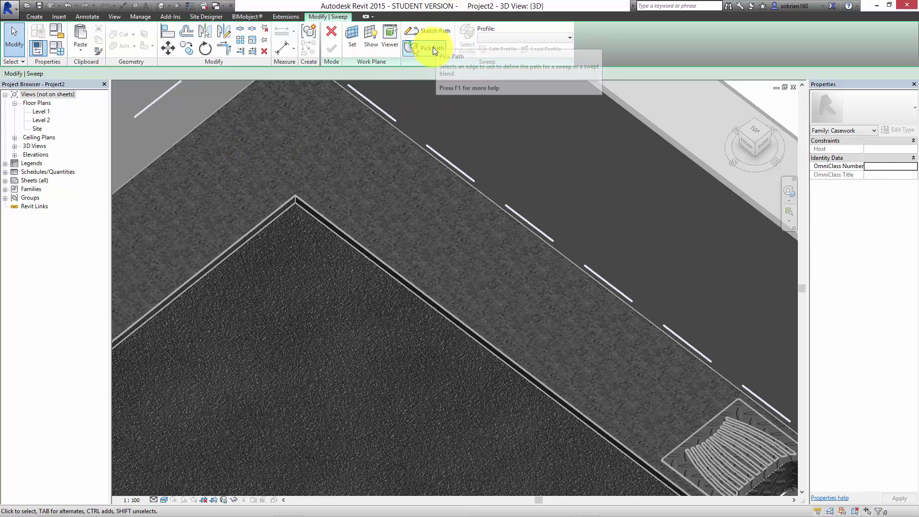
scroll(450, 129, down, 4)
scroll(455, 147, up, 2)
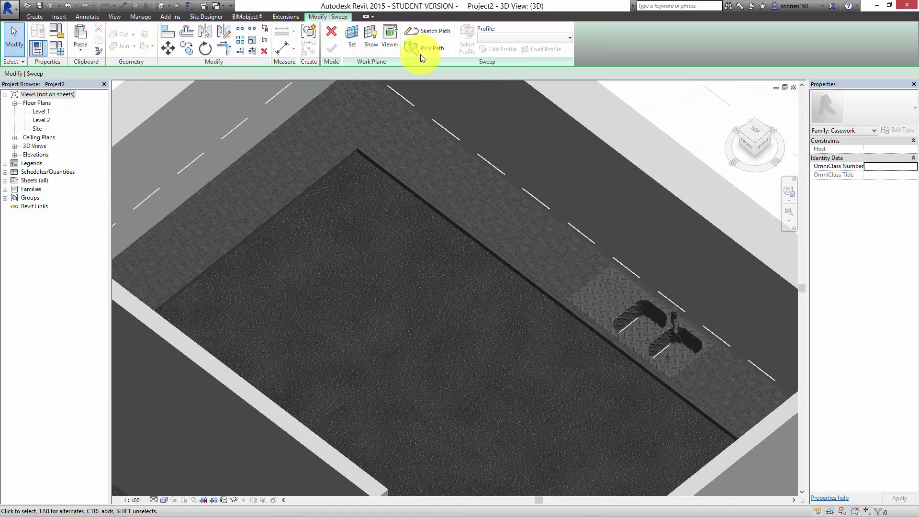
click(420, 56)
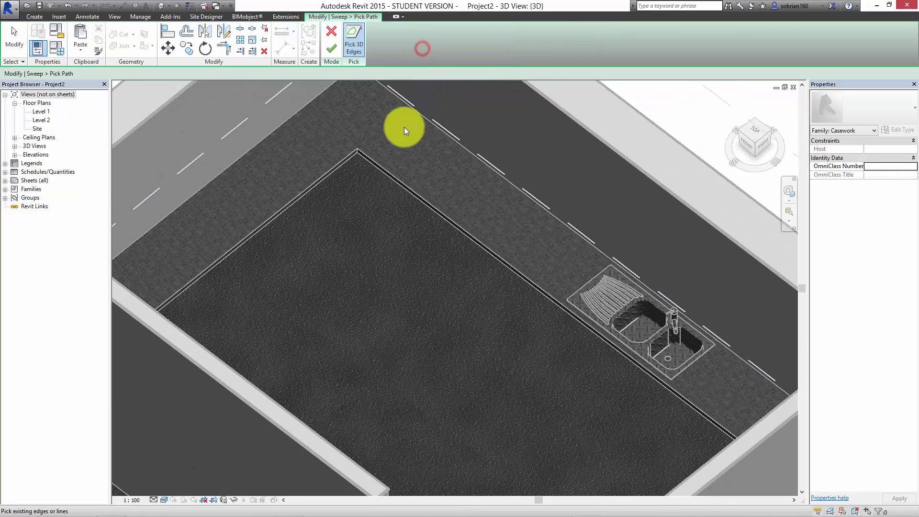
click(385, 166)
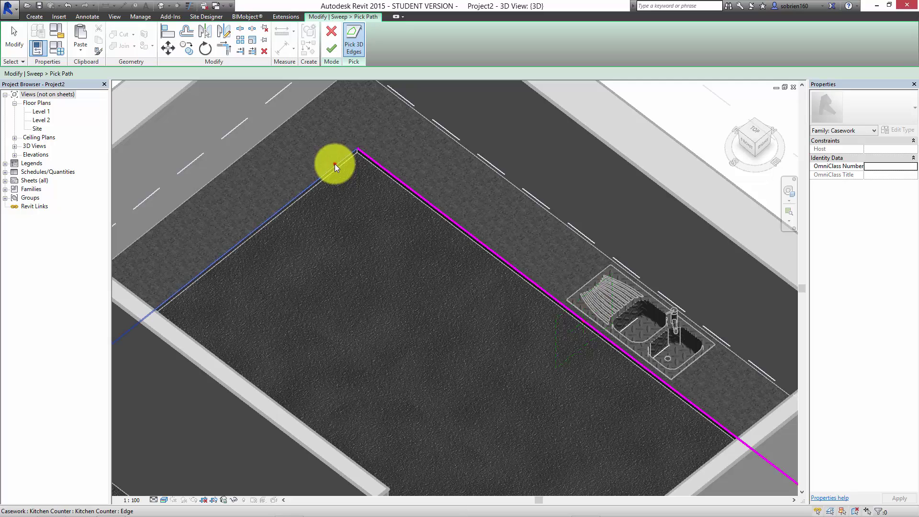
click(334, 163)
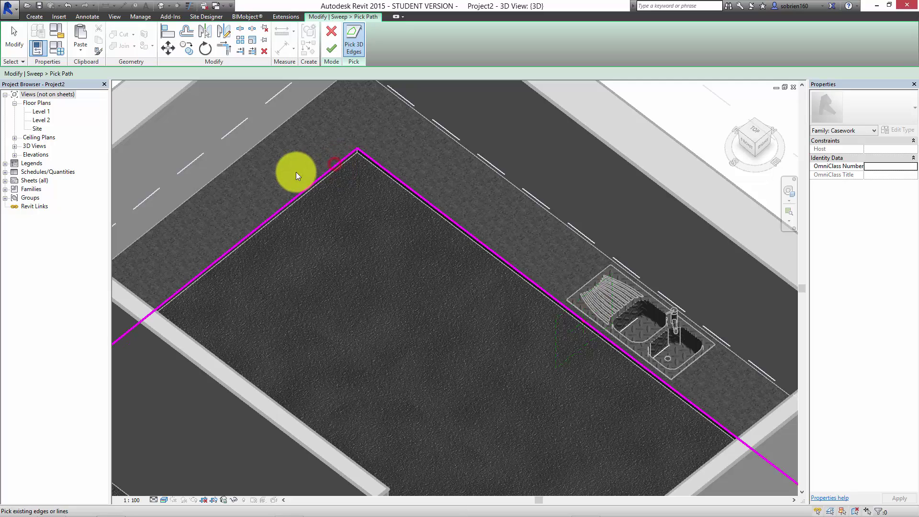
click(330, 48)
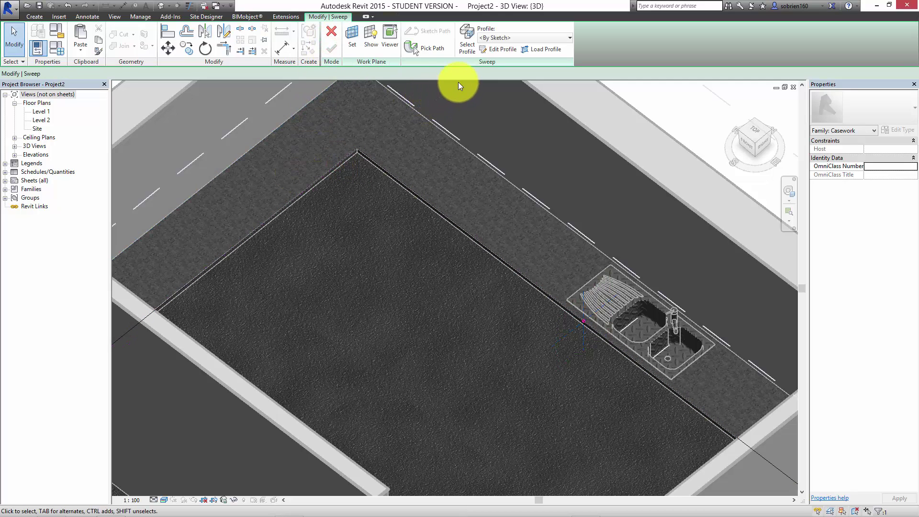
Step: Open the sweep's profile sketch for editing and switch the 3D view to the hidden-line visual style
click(471, 49)
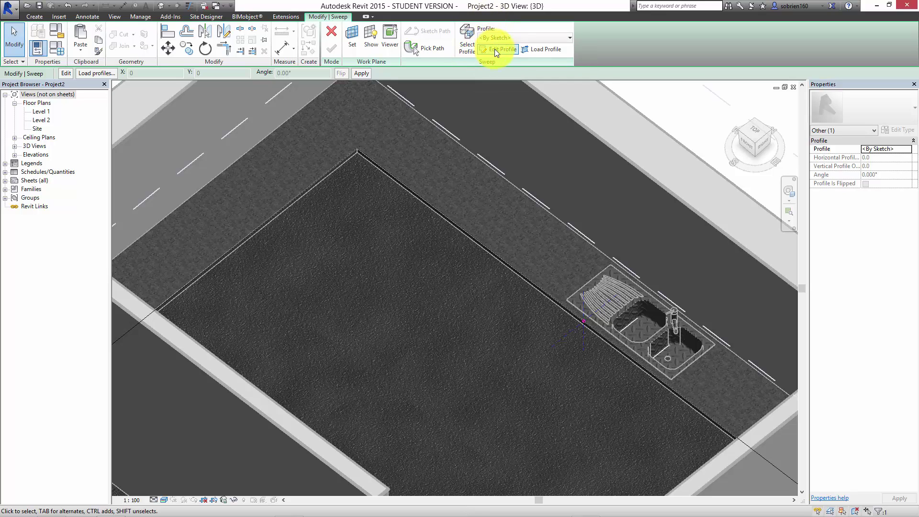
click(496, 51)
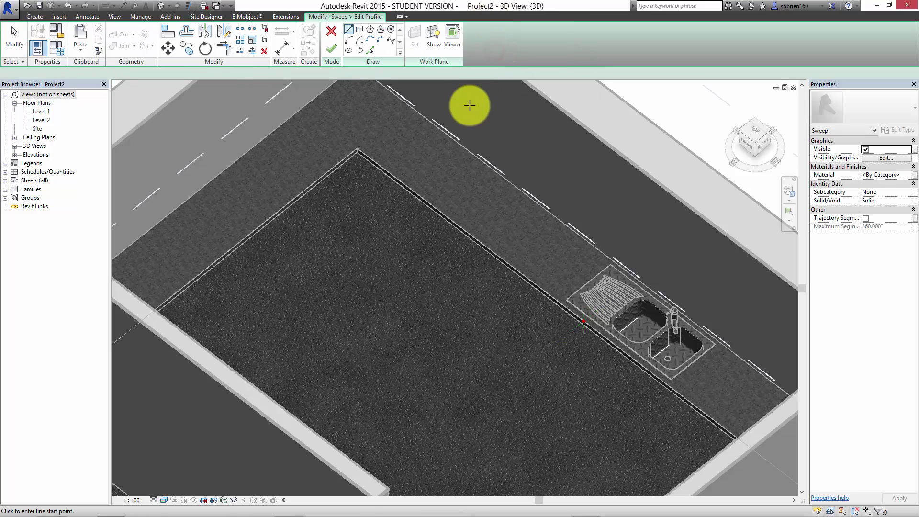
scroll(580, 310, up, 5)
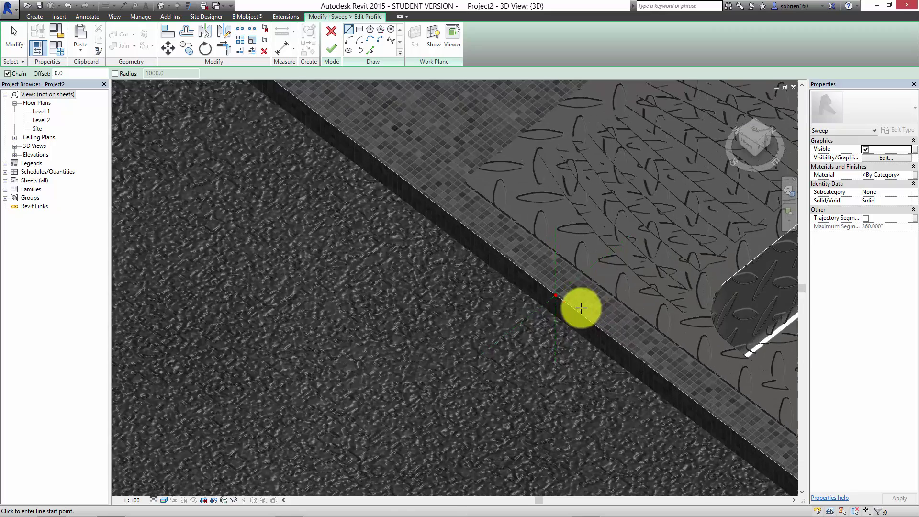
scroll(580, 307, up, 2)
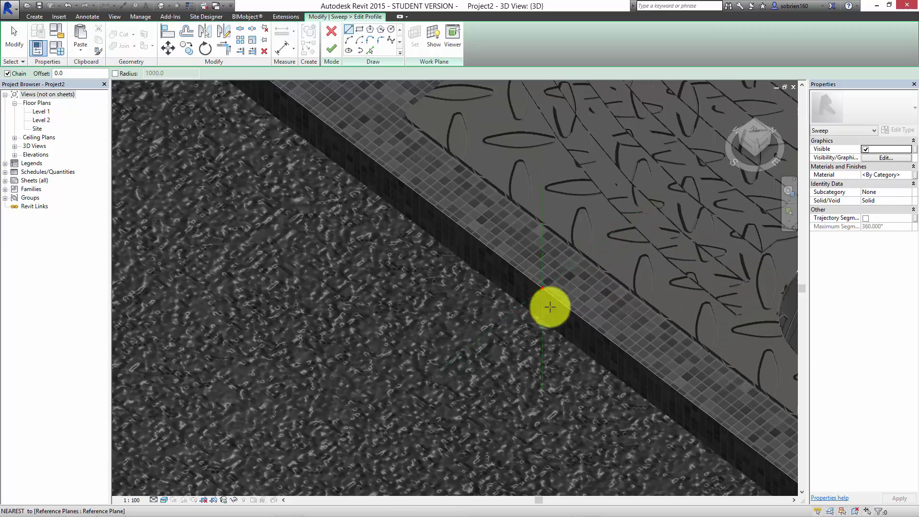
click(167, 499)
click(179, 451)
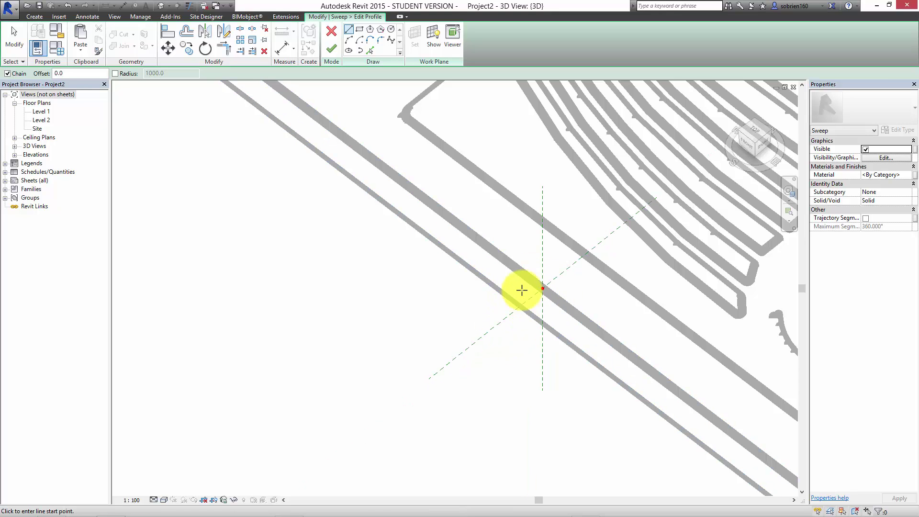
Step: Orient the 3D view to the right side so it faces the sweep's profile plane at the path's origin point
shift+middle_drag(517, 303, 523, 311)
scroll(524, 312, down, 5)
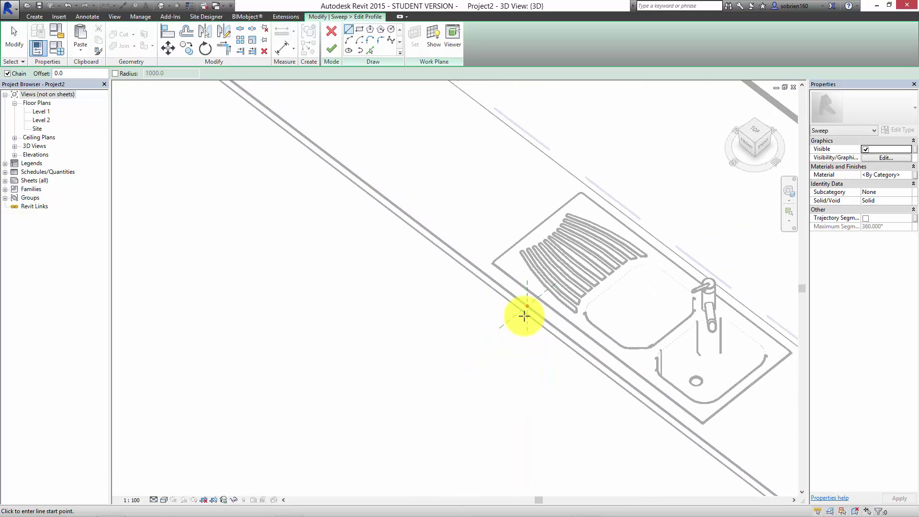
scroll(551, 310, down, 2)
scroll(531, 310, up, 8)
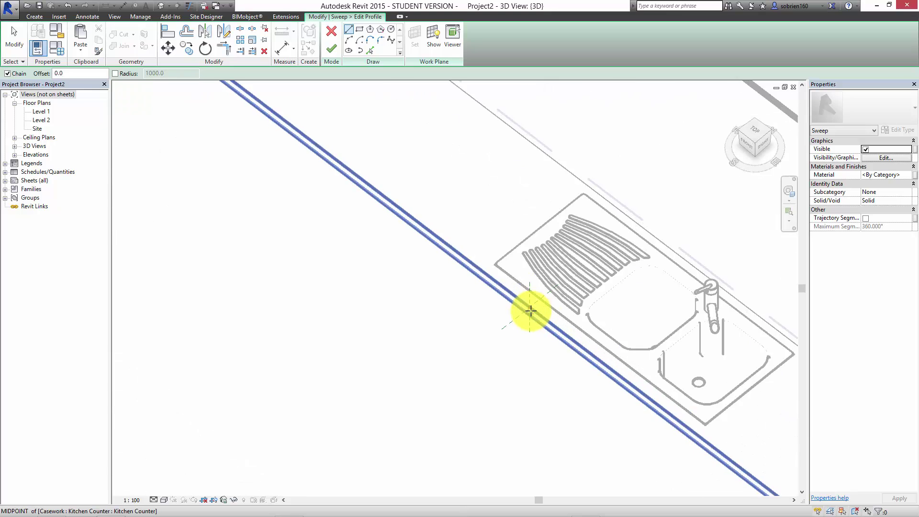
middle_drag(537, 317, 537, 306)
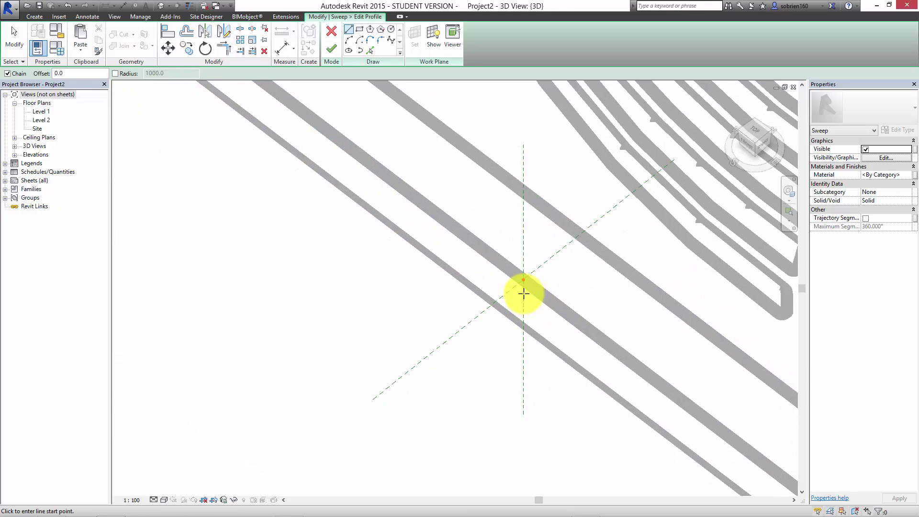
scroll(523, 293, down, 1)
click(762, 143)
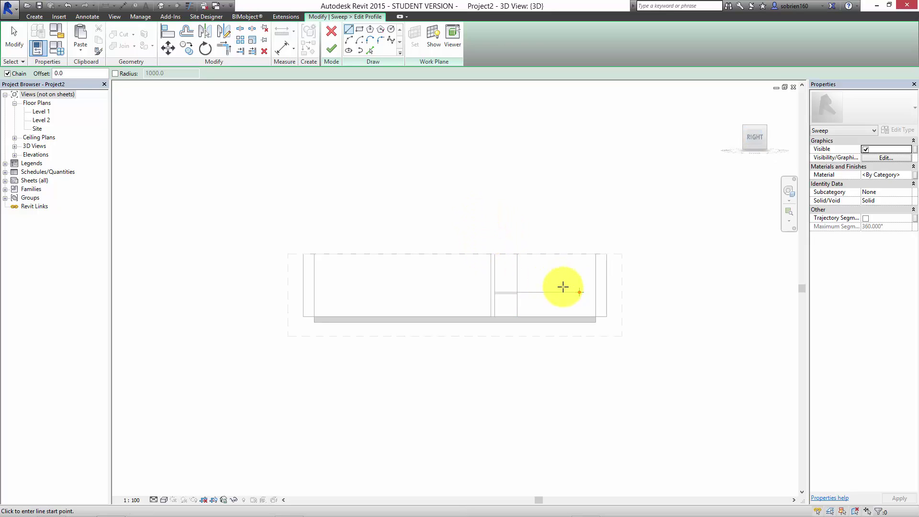
scroll(584, 293, up, 5)
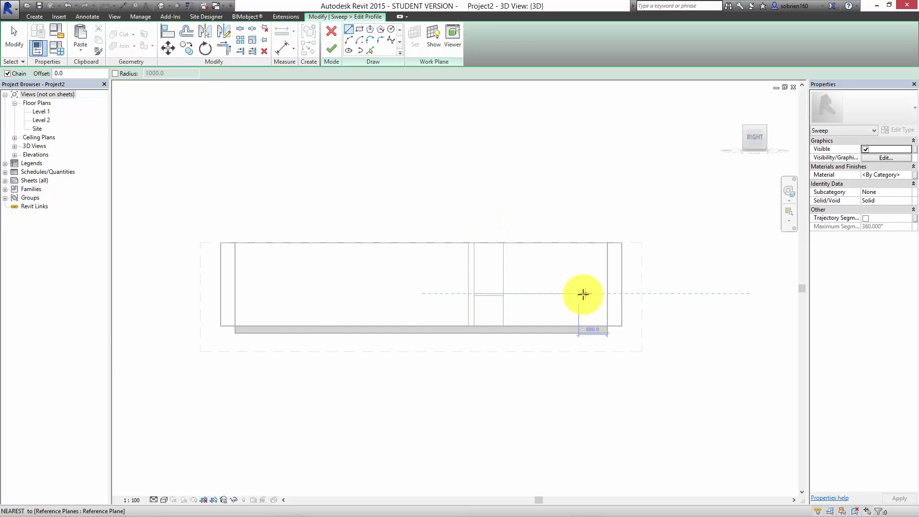
scroll(578, 317, up, 3)
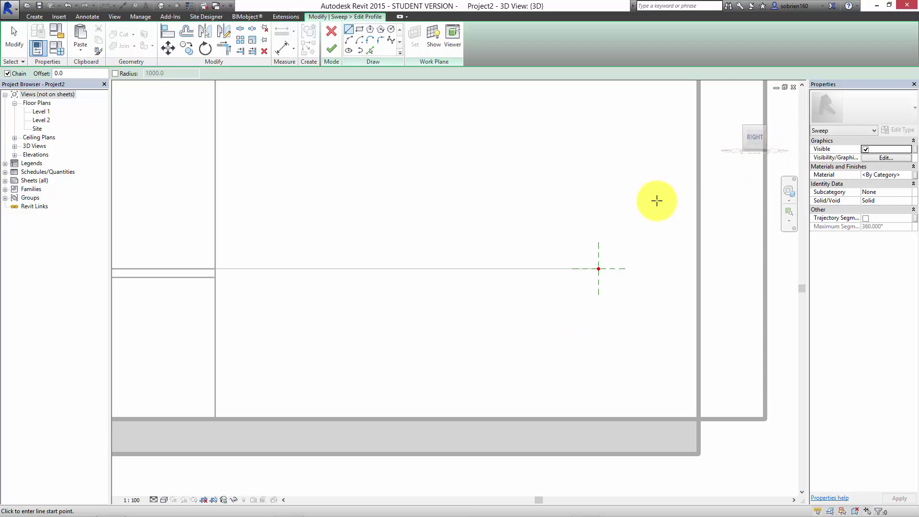
click(773, 139)
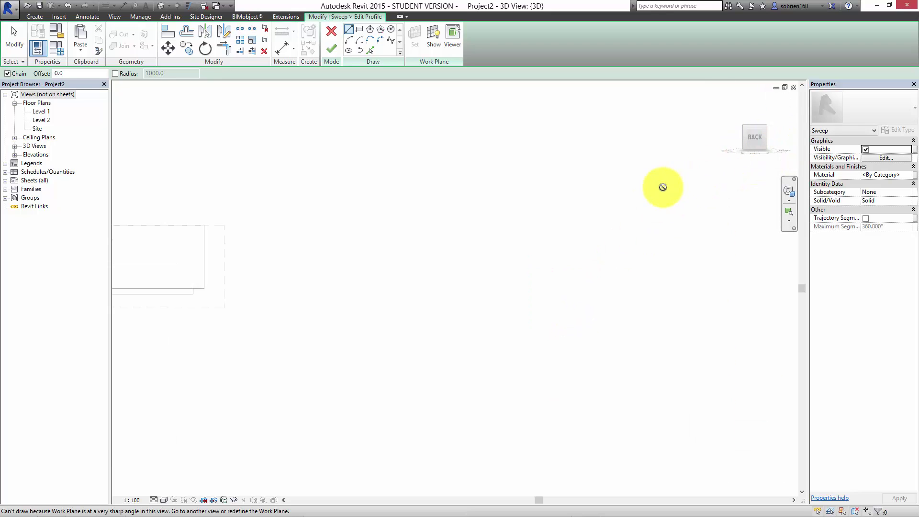
shift+middle_drag(496, 290, 556, 357)
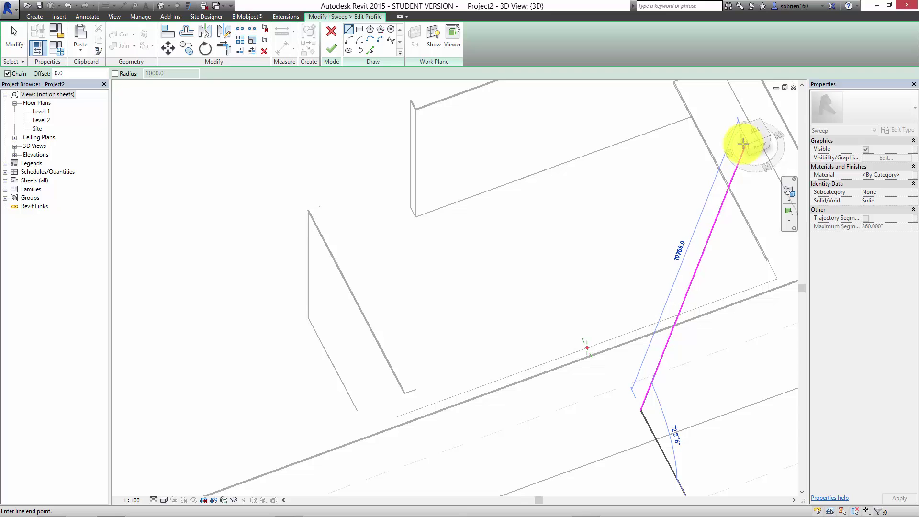
key(Escape)
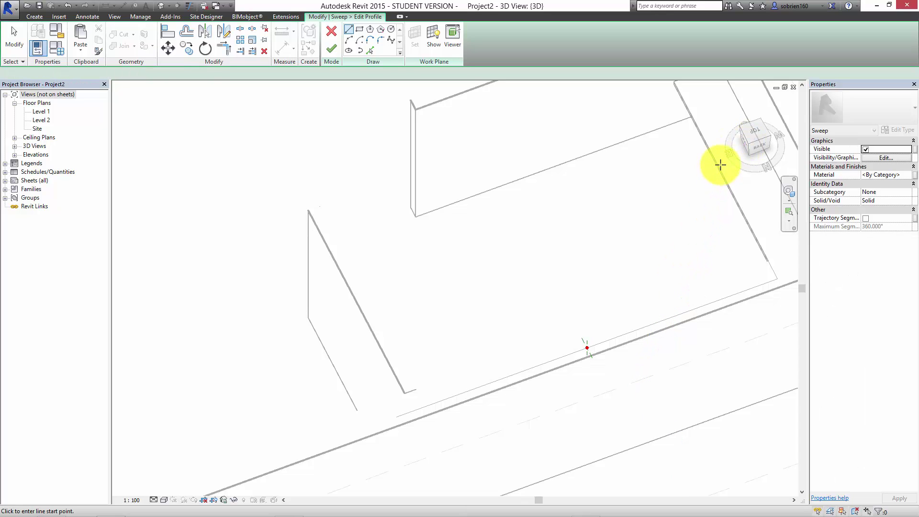
Step: Face the sweep's profile plane squarely from the right side and display the 3D view in the Wireframe visual style
click(745, 141)
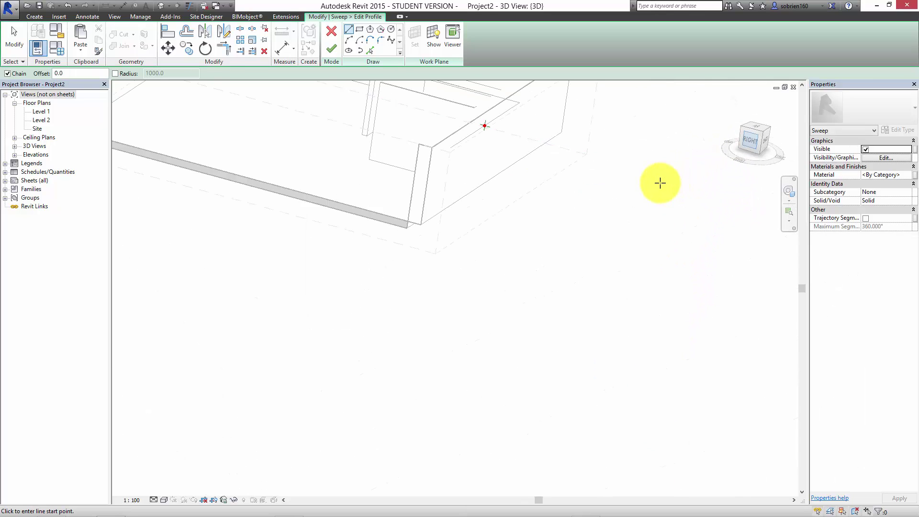
scroll(581, 287, up, 6)
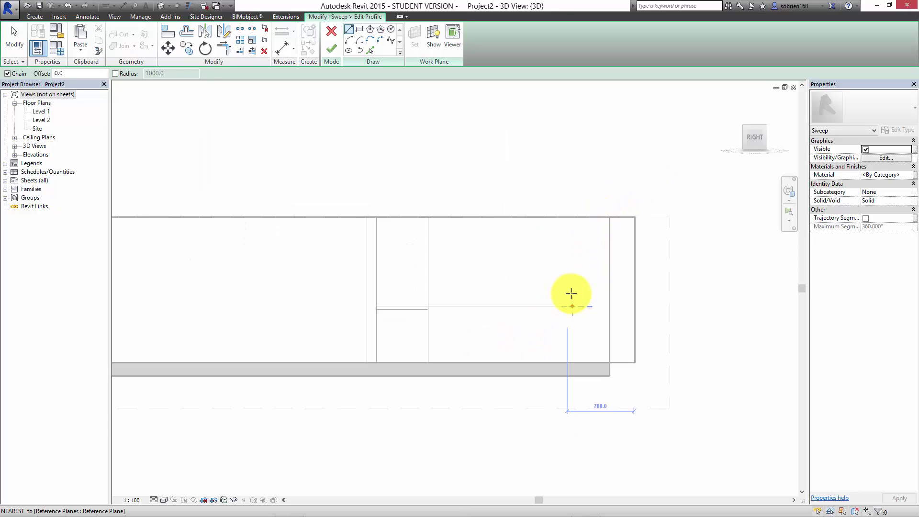
scroll(600, 337, up, 3)
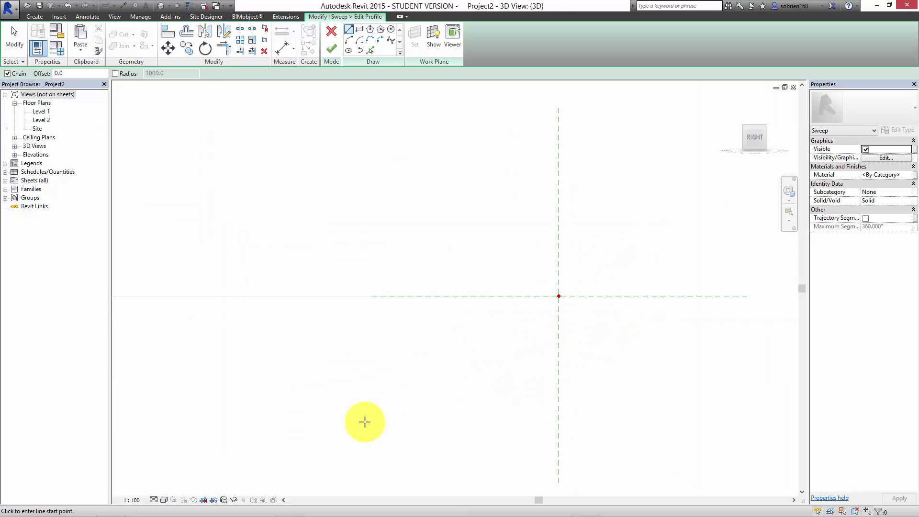
click(167, 498)
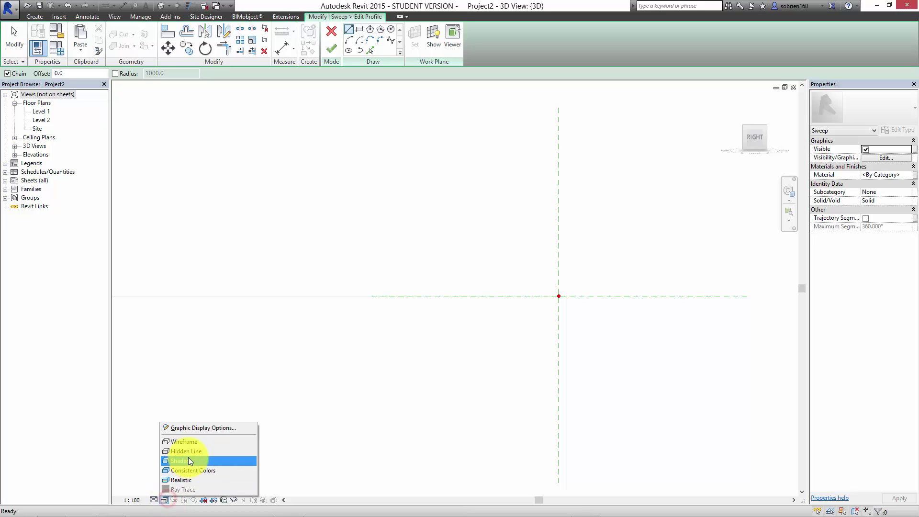
click(199, 447)
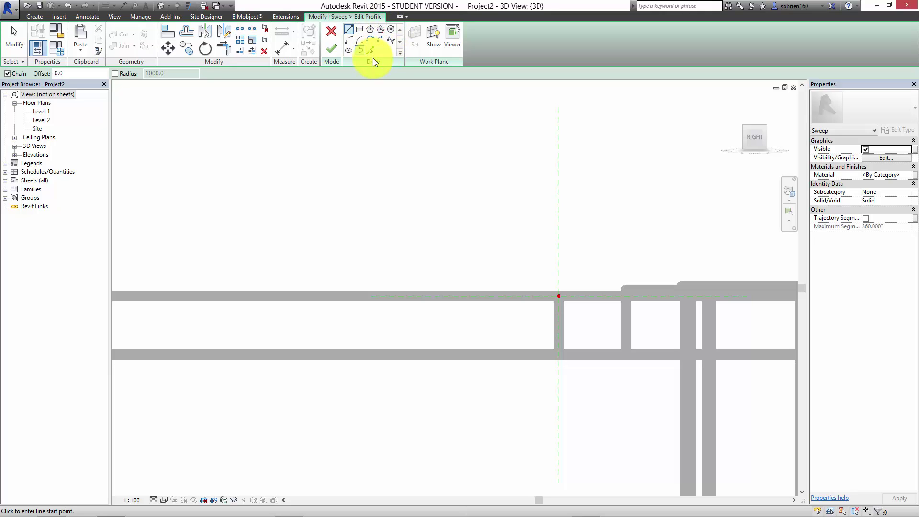
Step: Sketch a half-round profile bulging outward across the counter's 50 mm front edge, starting at the path origin, and close it with a vertical line
click(349, 40)
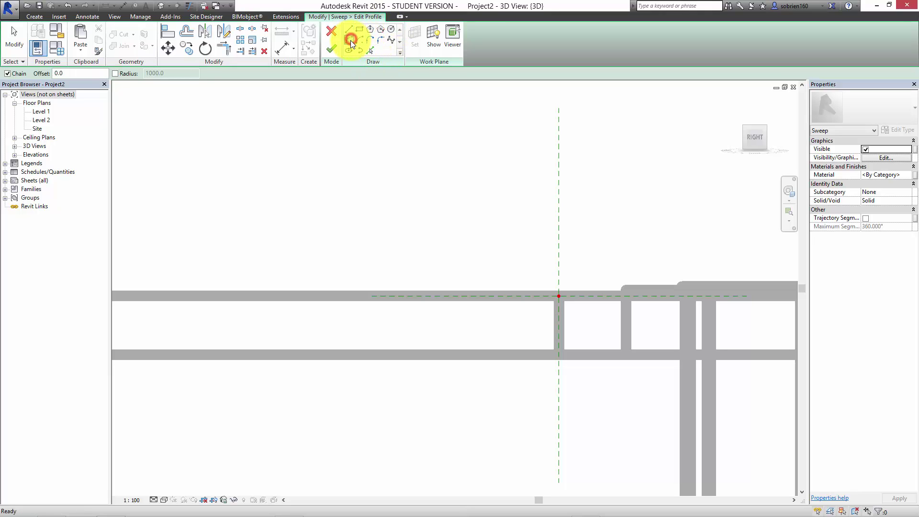
click(559, 296)
click(558, 354)
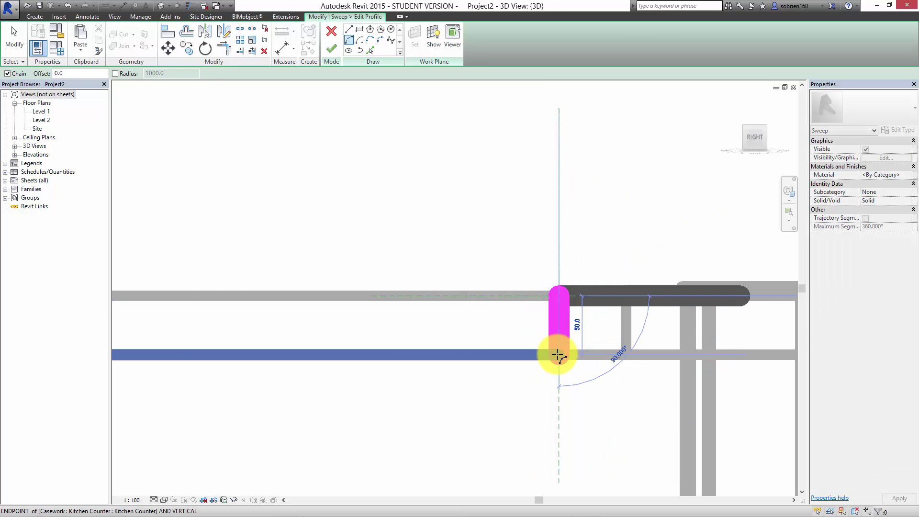
click(520, 332)
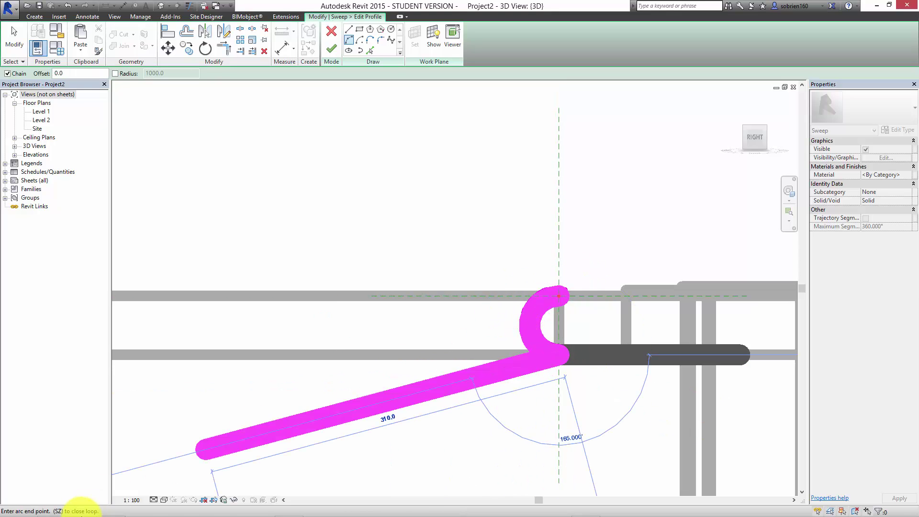
click(349, 29)
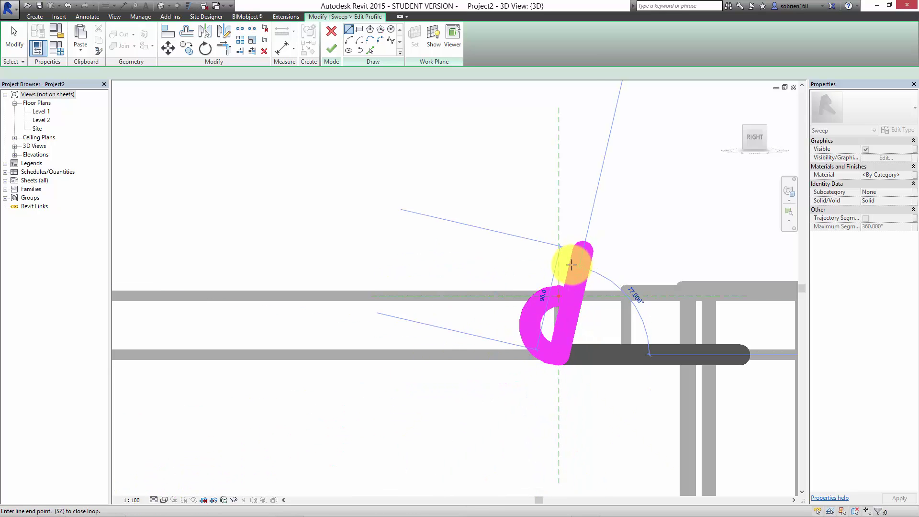
click(559, 295)
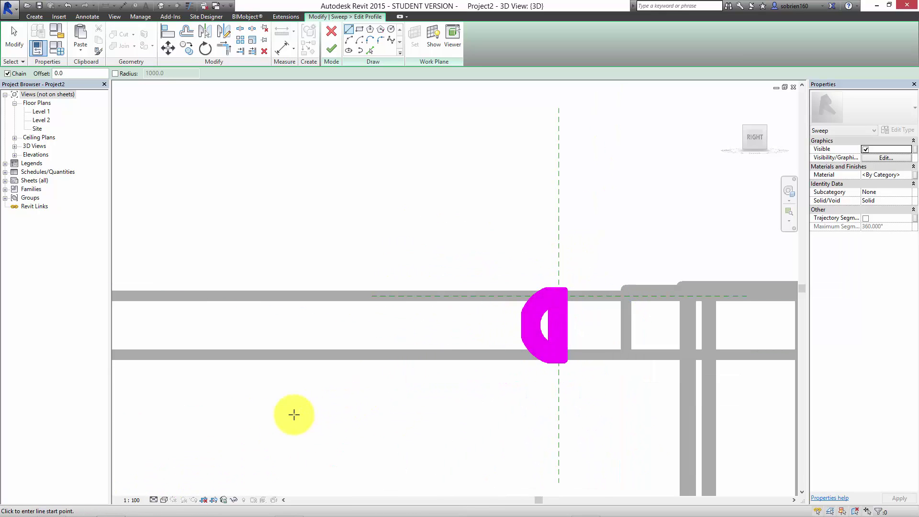
Step: Set the view scale to 1:10 and turn on thin lines to inspect the half-round profile at the counter's edge
click(136, 500)
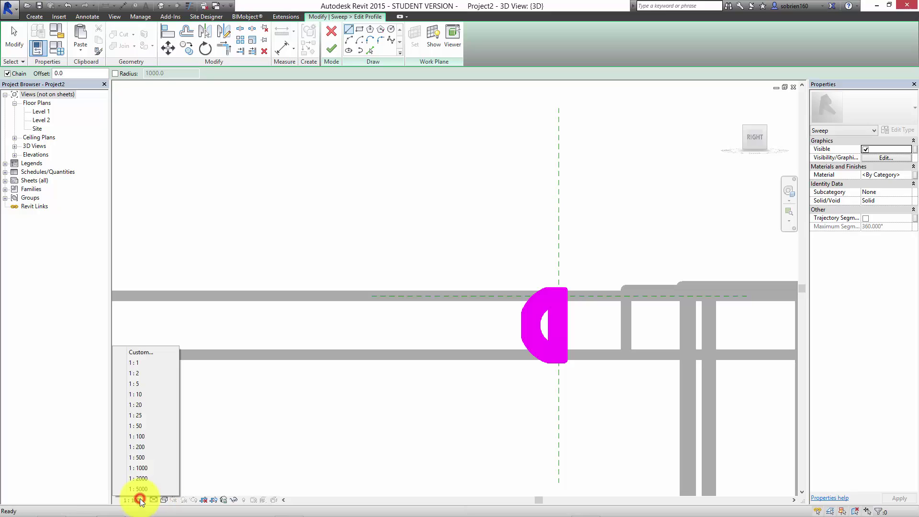
click(154, 394)
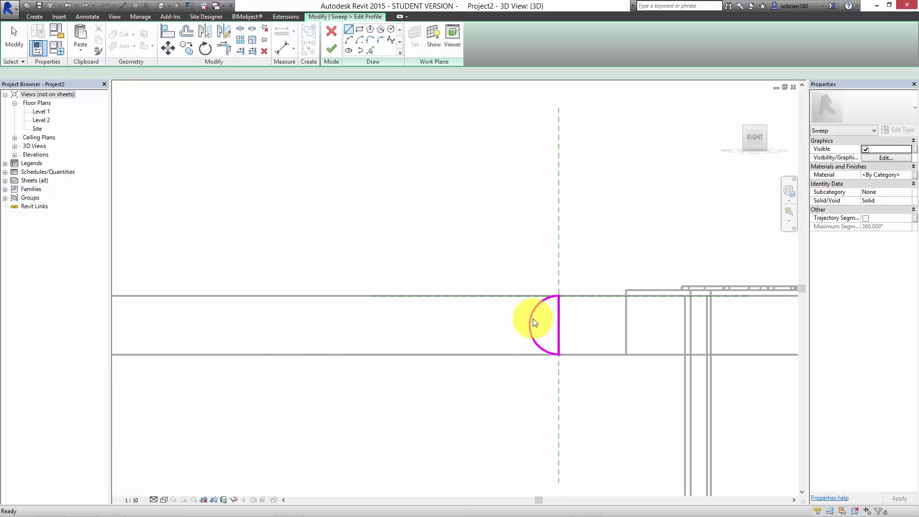
click(189, 7)
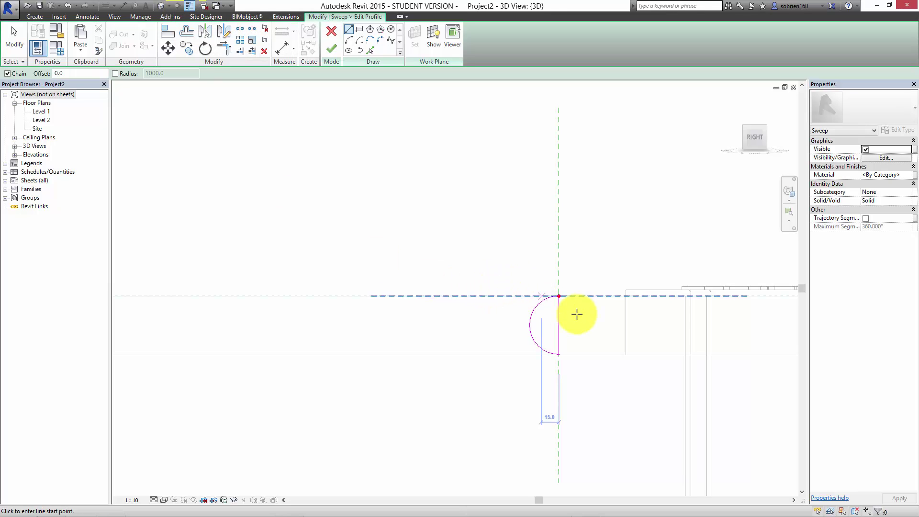
scroll(576, 314, up, 5)
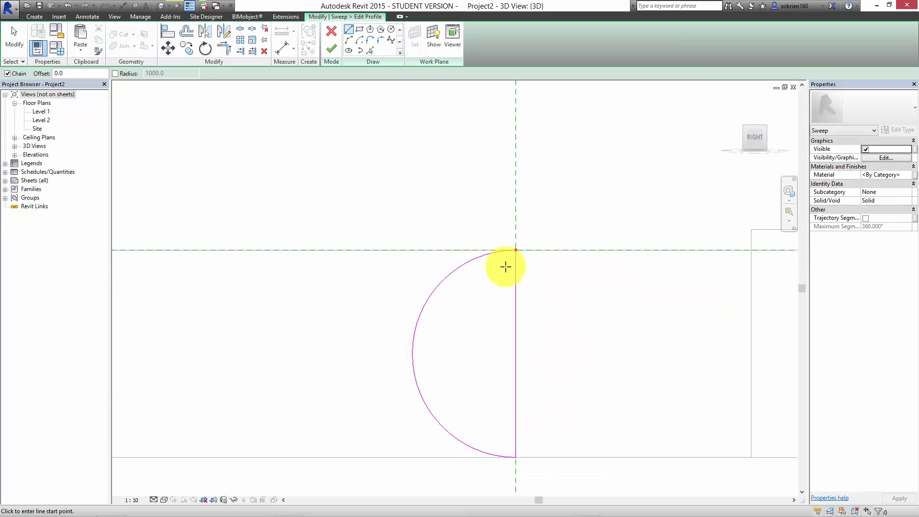
scroll(506, 267, down, 4)
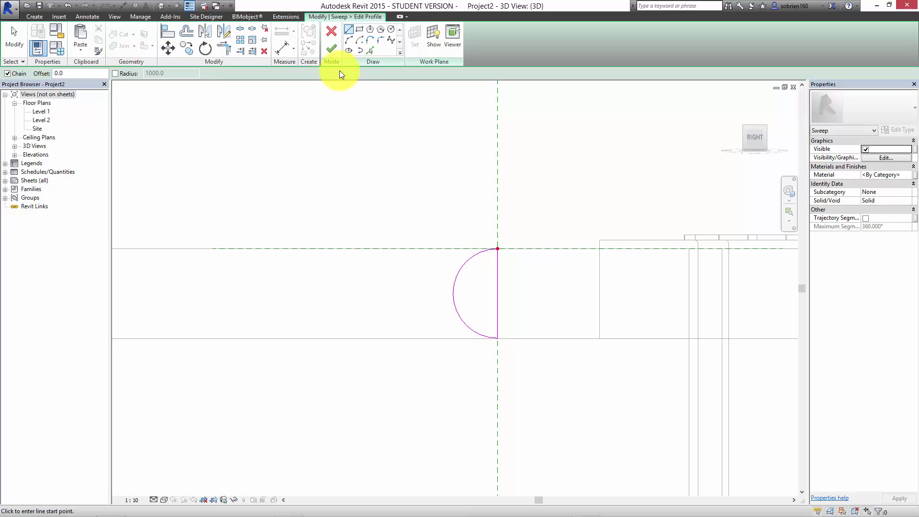
Step: Finish the profile sketch, the sweep and the in-place Counter Edge model
click(332, 54)
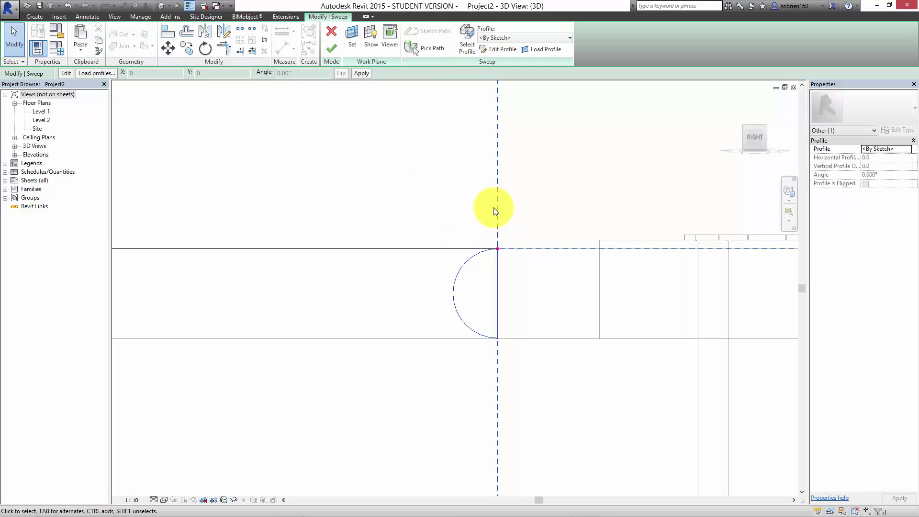
click(332, 51)
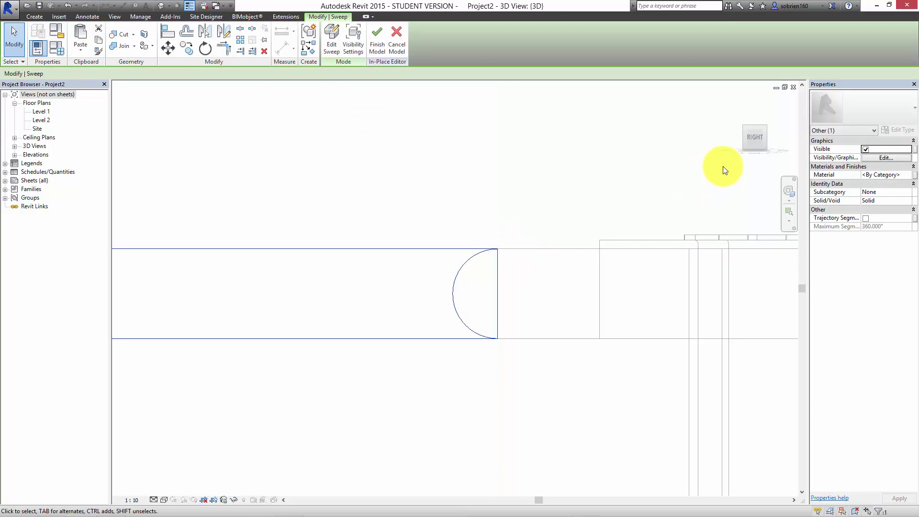
click(378, 46)
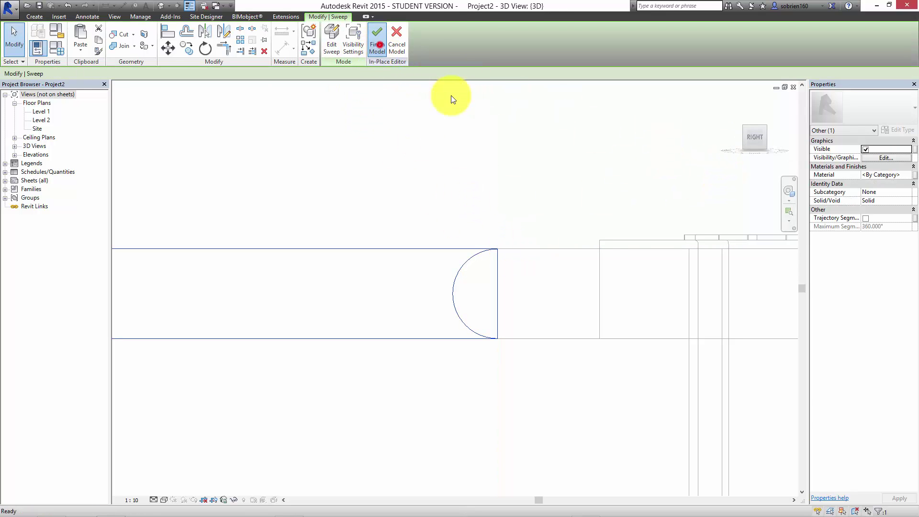
Step: Return the 3D view to its isometric orientation and show the counter edge beside the sink in the Shaded visual style
click(743, 127)
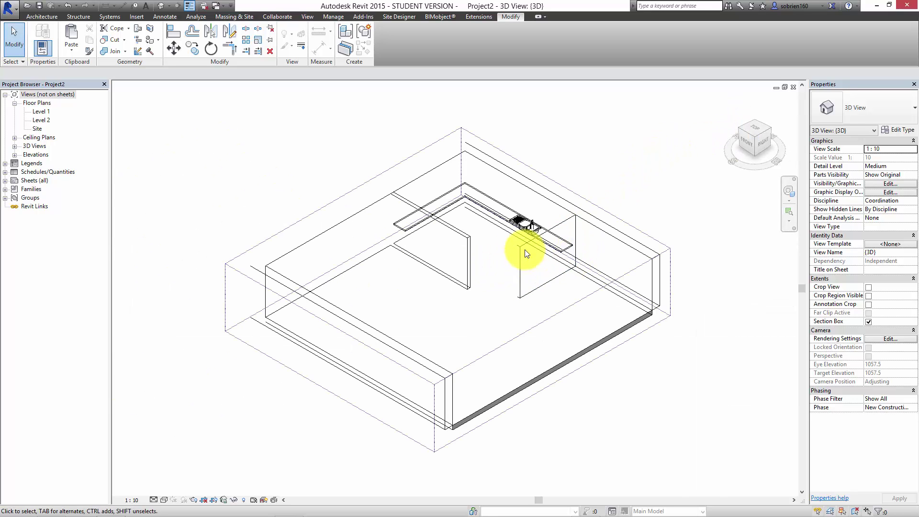
scroll(529, 252, up, 5)
mouse_move(511, 212)
middle_down()
mouse_move(506, 275)
mouse_move(385, 277)
middle_up()
scroll(374, 246, up, 5)
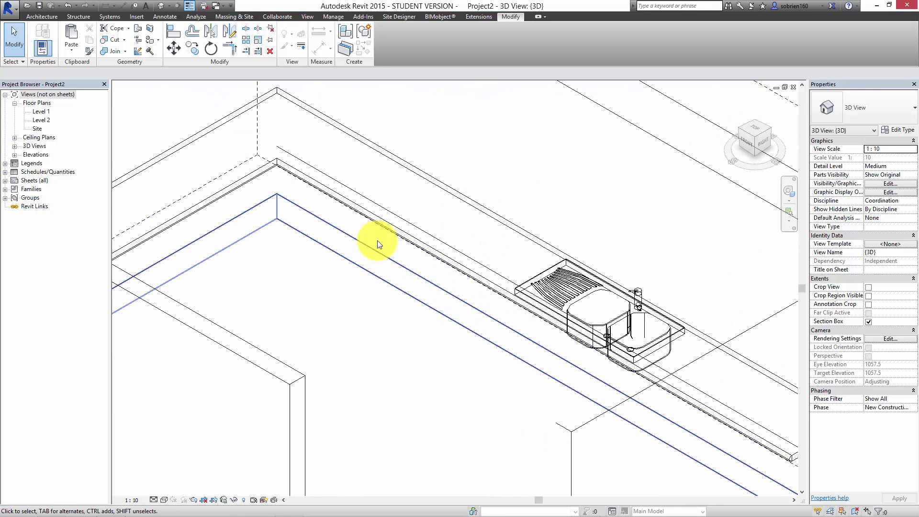
click(167, 497)
click(173, 461)
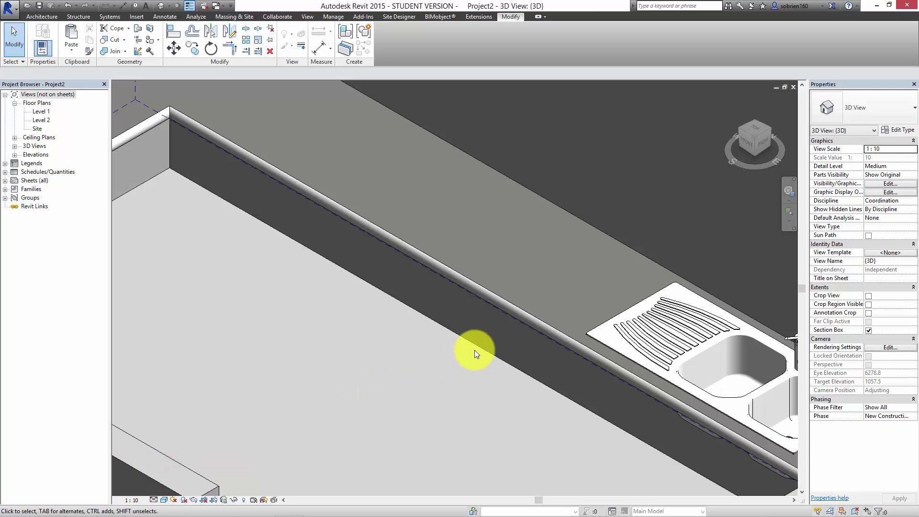
middle_drag(498, 328, 338, 268)
scroll(354, 236, up, 4)
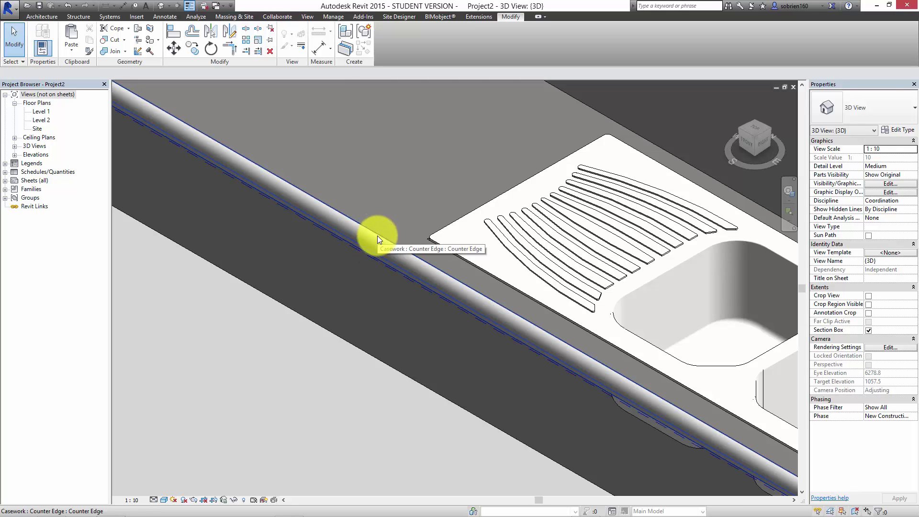
Step: Switch the 3D view to the Realistic visual style and examine the rounded edge against the tiled counter
click(166, 501)
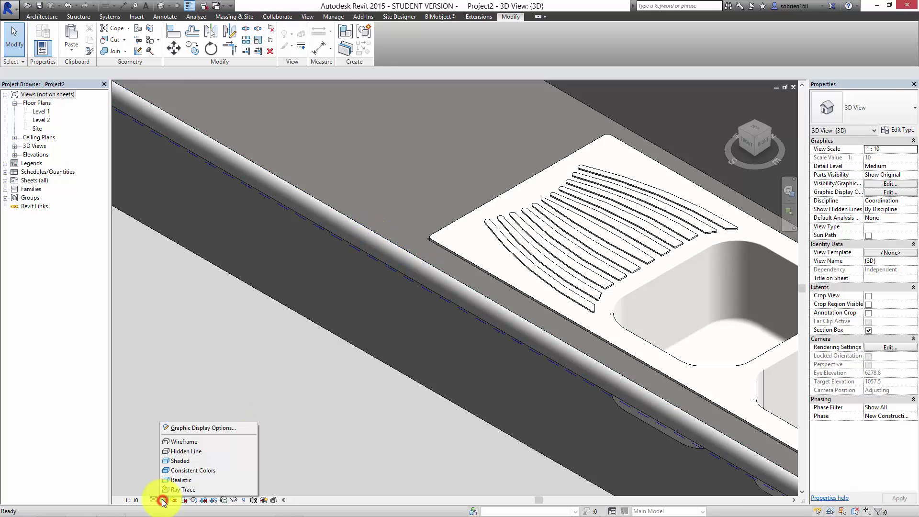
click(173, 480)
scroll(411, 236, up, 4)
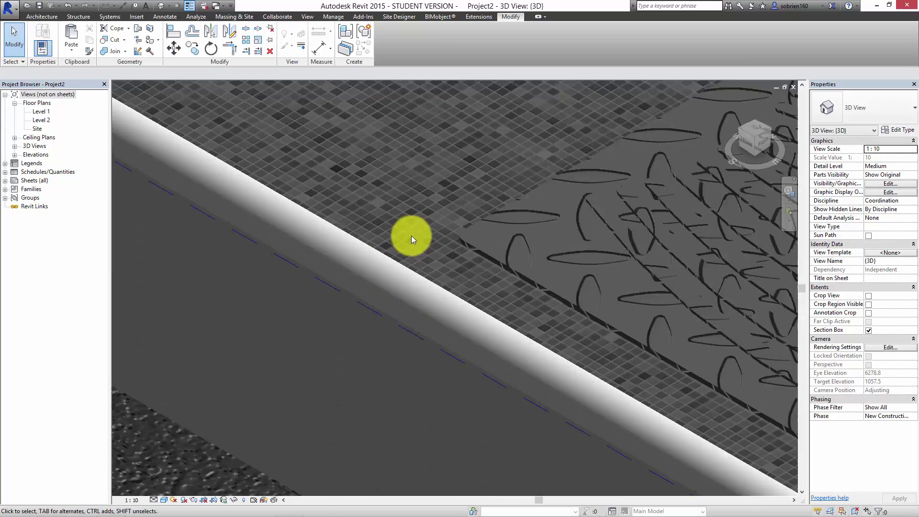
scroll(406, 285, down, 3)
scroll(492, 332, down, 3)
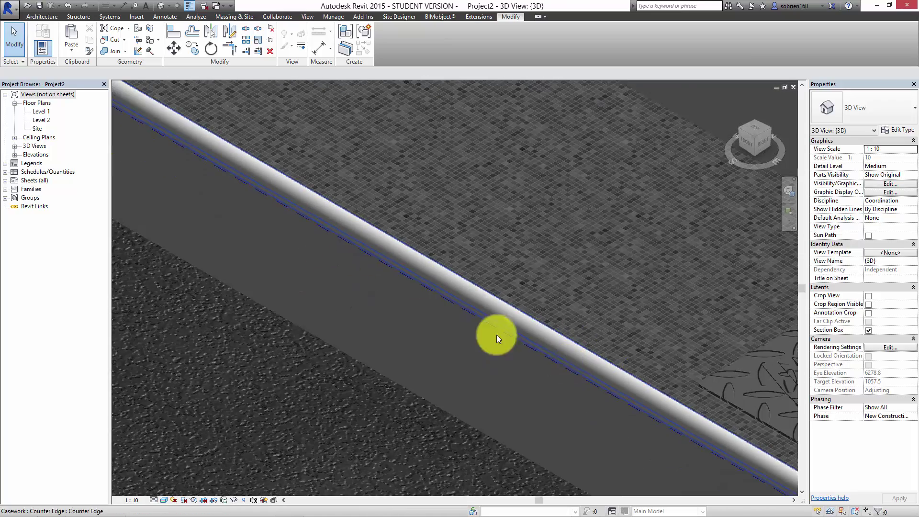
scroll(438, 404, up, 2)
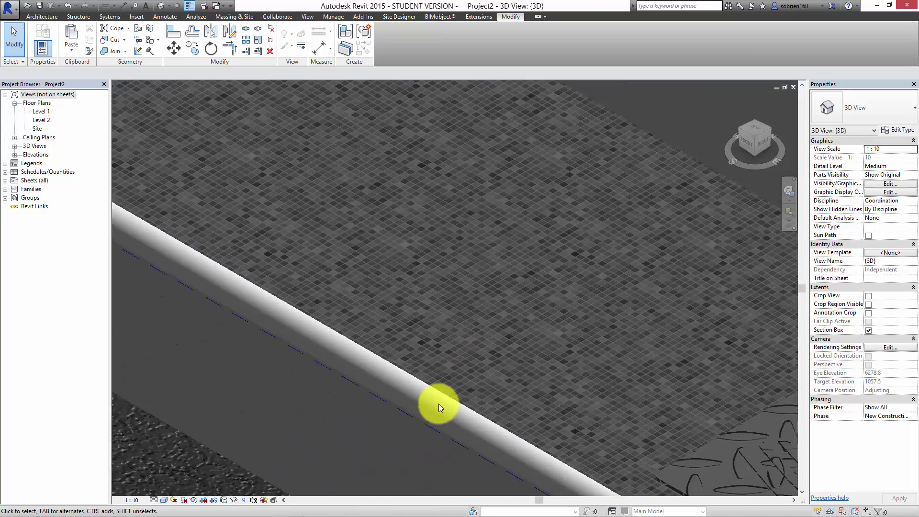
Step: Apply the Tile, Mosaic, Gray material to the Counter Edge sweep and finish the in-place model
click(444, 395)
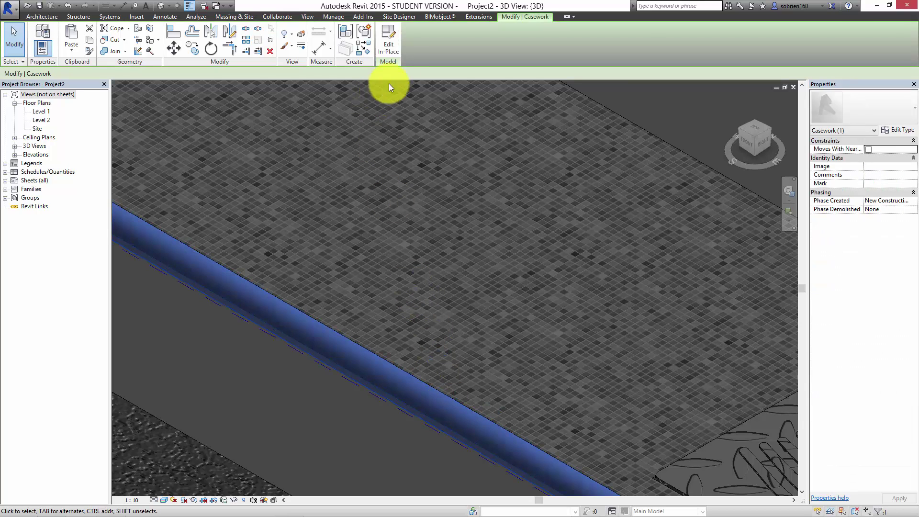
click(392, 46)
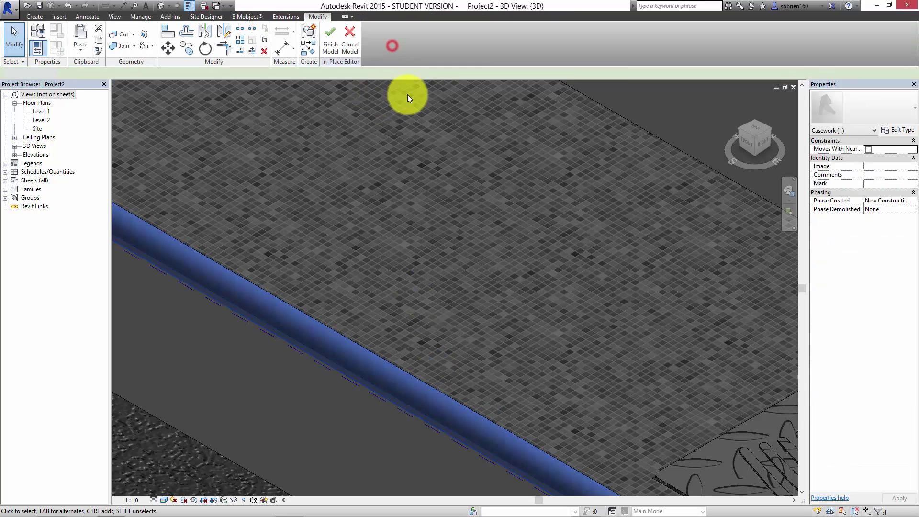
click(396, 367)
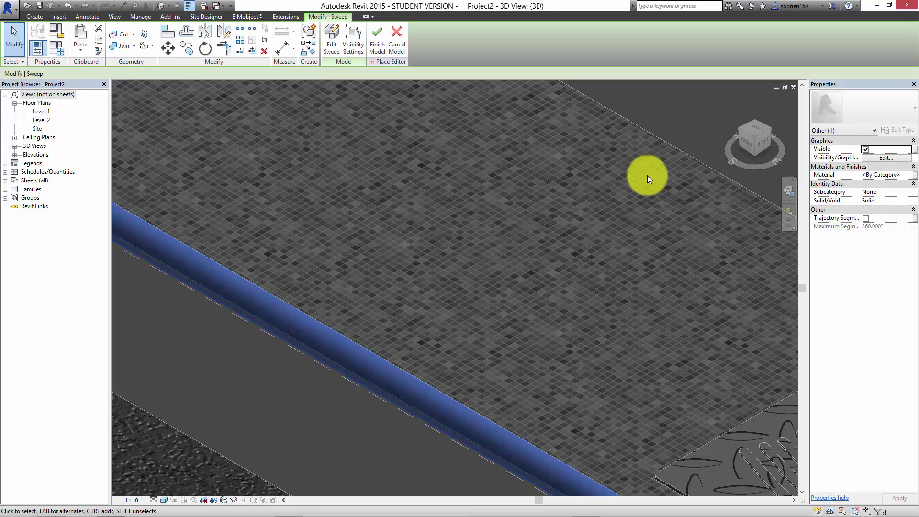
click(910, 176)
click(910, 176)
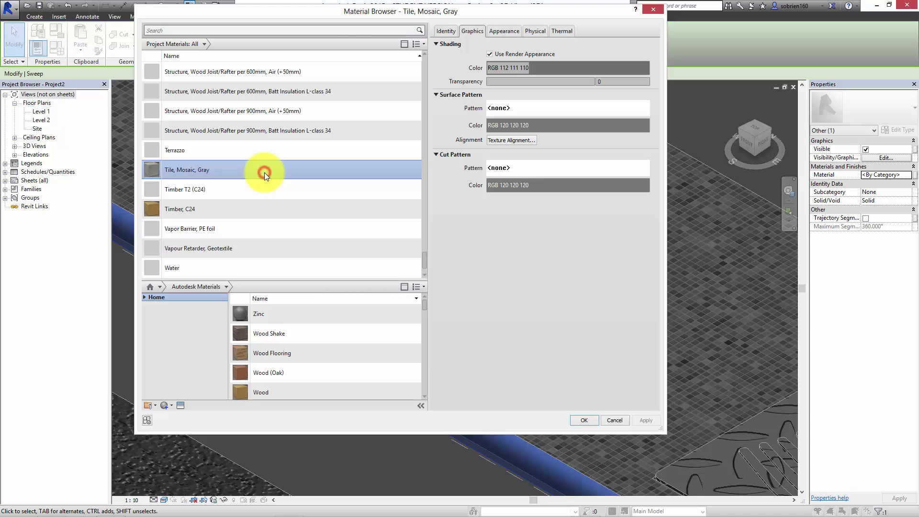
click(584, 420)
click(376, 43)
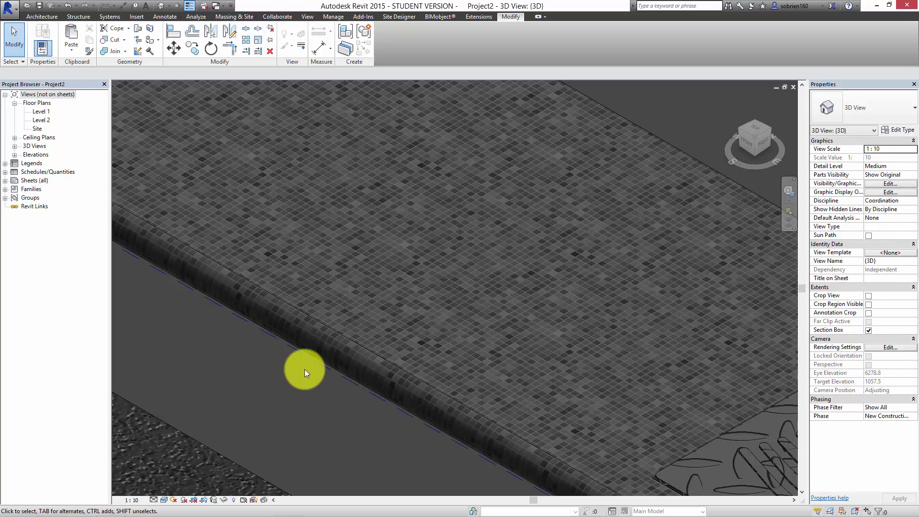
Step: Examine the tiled counter edge along the worktop and around the sink within the whole kitchen
middle_drag(387, 350, 339, 295)
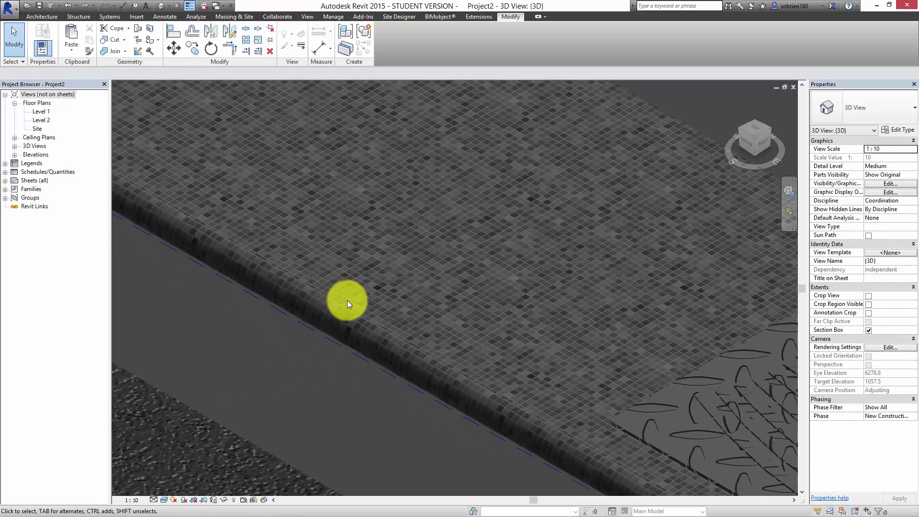
scroll(368, 299, down, 1)
scroll(384, 277, down, 1)
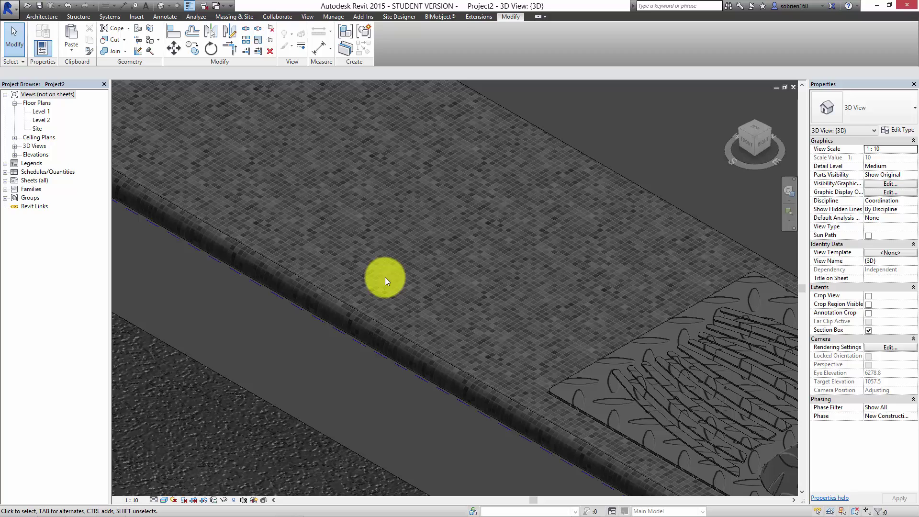
scroll(417, 253, down, 2)
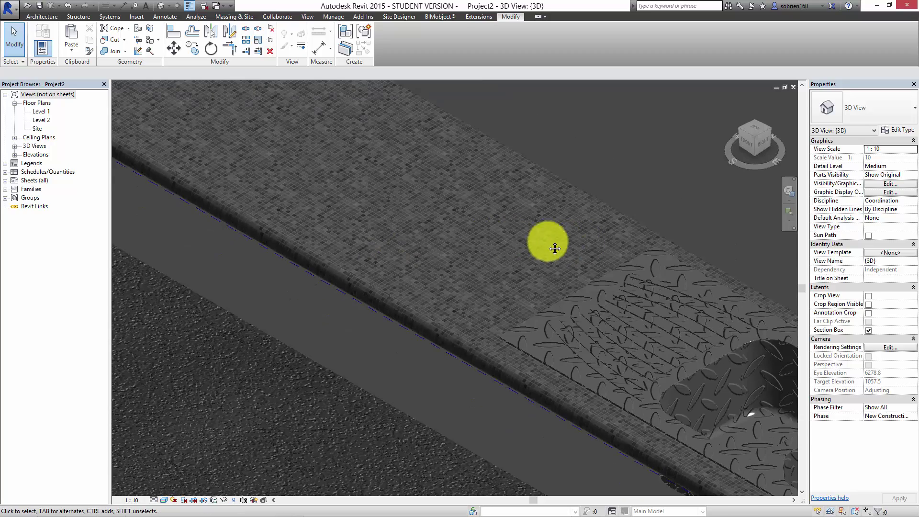
scroll(503, 242, down, 3)
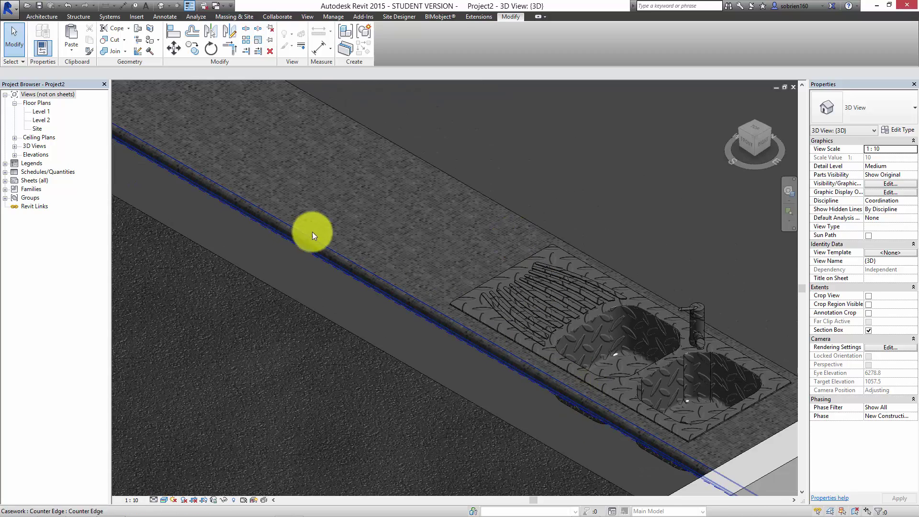
scroll(319, 233, up, 3)
scroll(378, 205, down, 4)
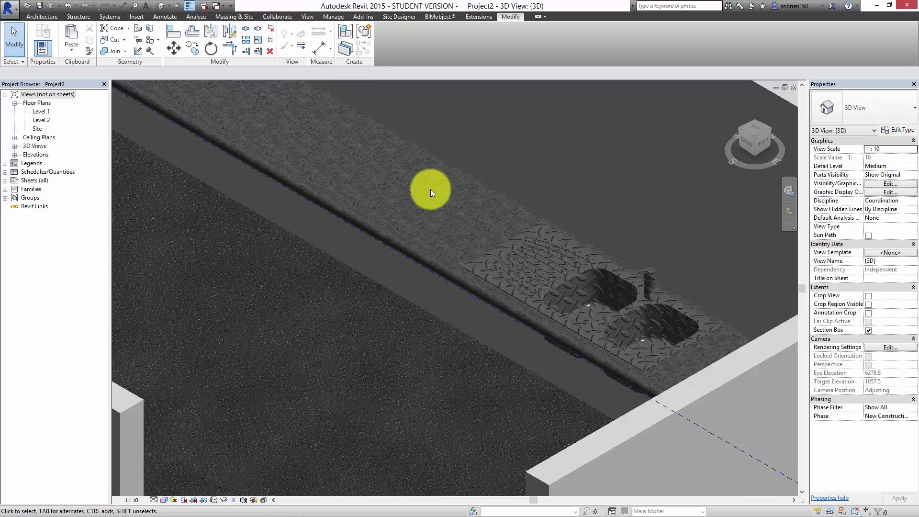
scroll(425, 191, up, 2)
middle_drag(424, 191, 465, 263)
scroll(453, 267, down, 3)
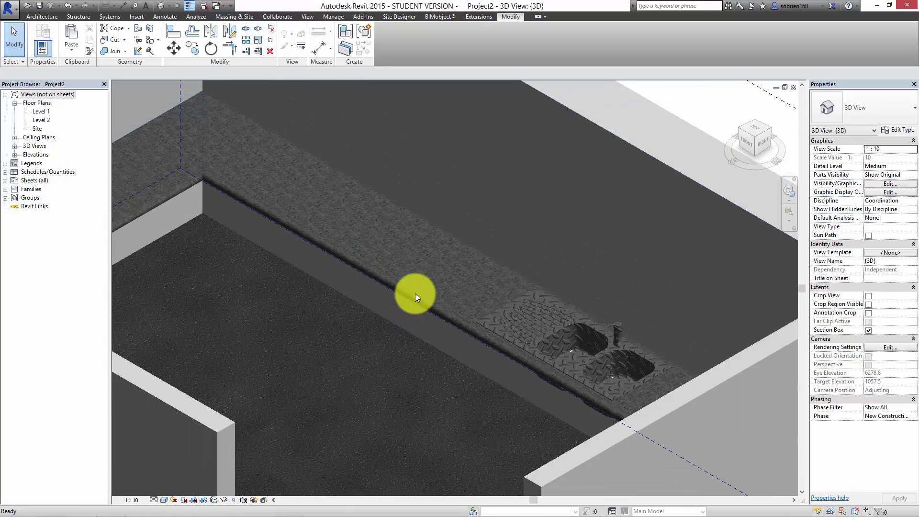
scroll(472, 363, up, 3)
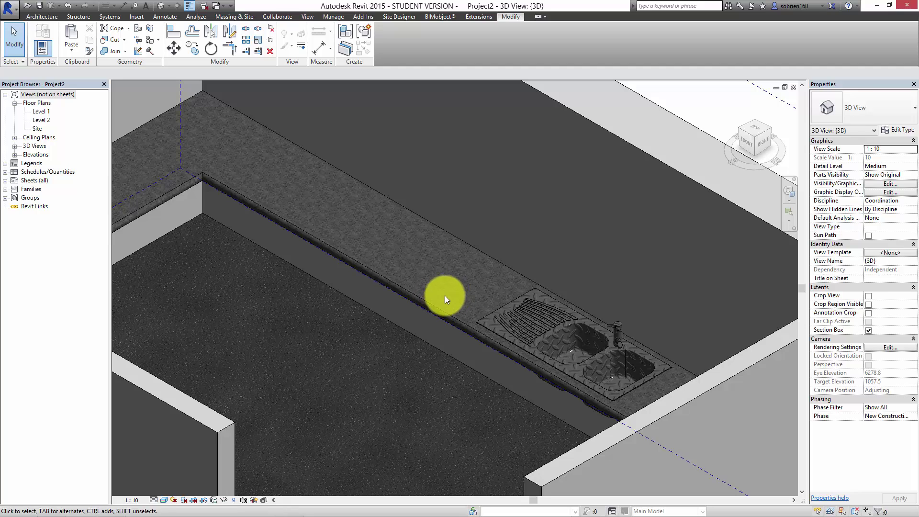
scroll(426, 297, down, 2)
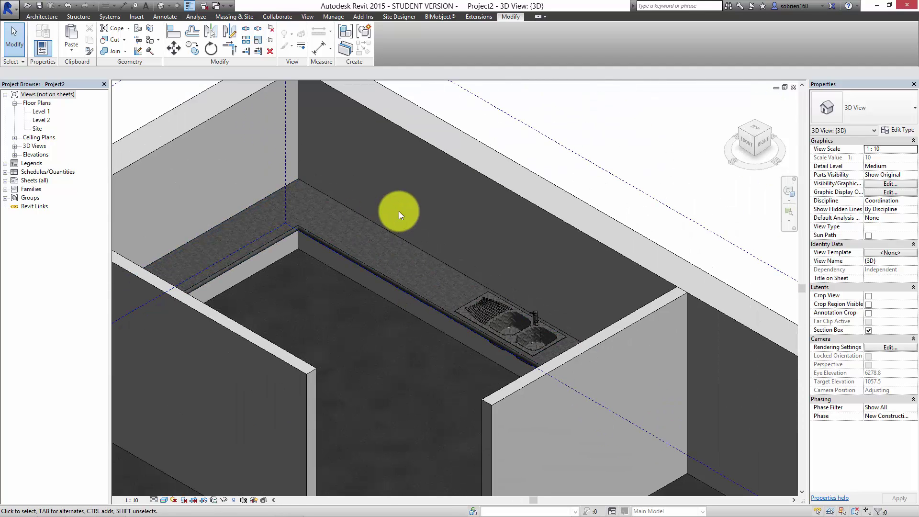
Step: Tile the 3D view and the Level 1 floor plan side by side, framing the kitchen in both
click(46, 16)
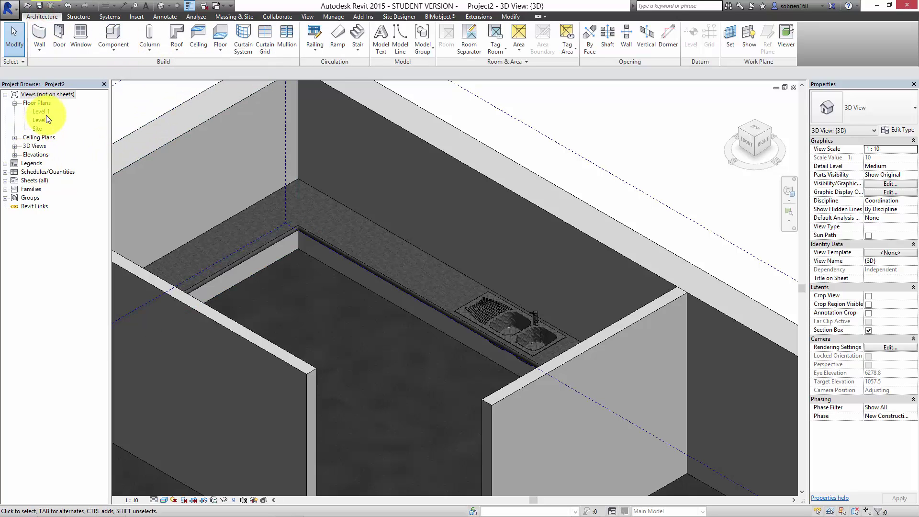
key(w)
key(t)
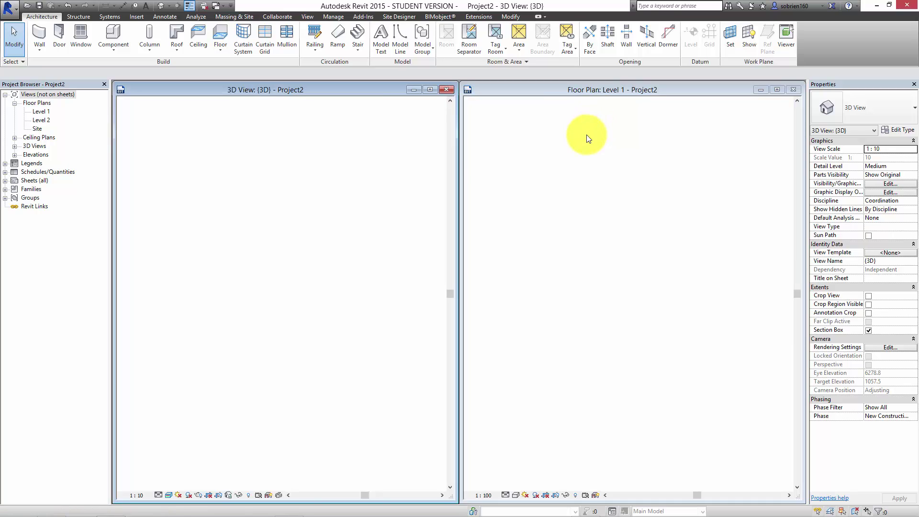
click(648, 373)
scroll(647, 378, down, 3)
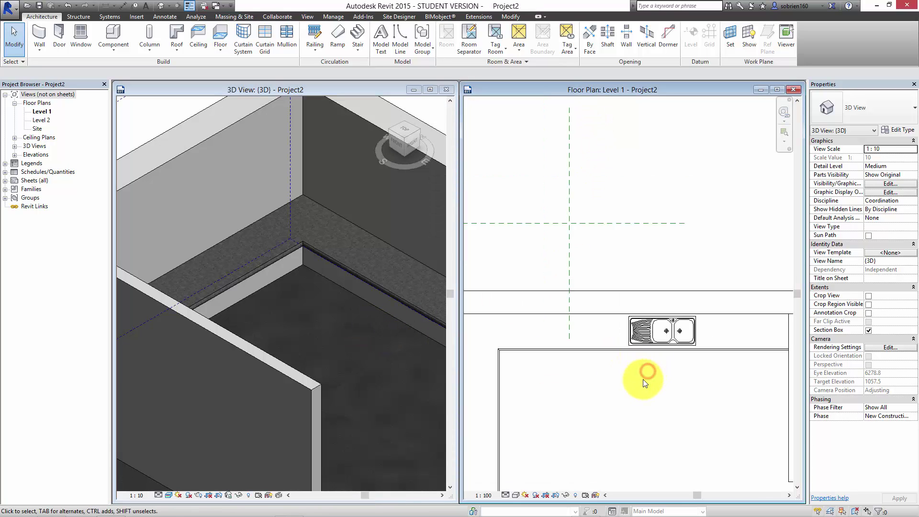
middle_drag(632, 390, 649, 301)
click(328, 339)
scroll(338, 334, down, 2)
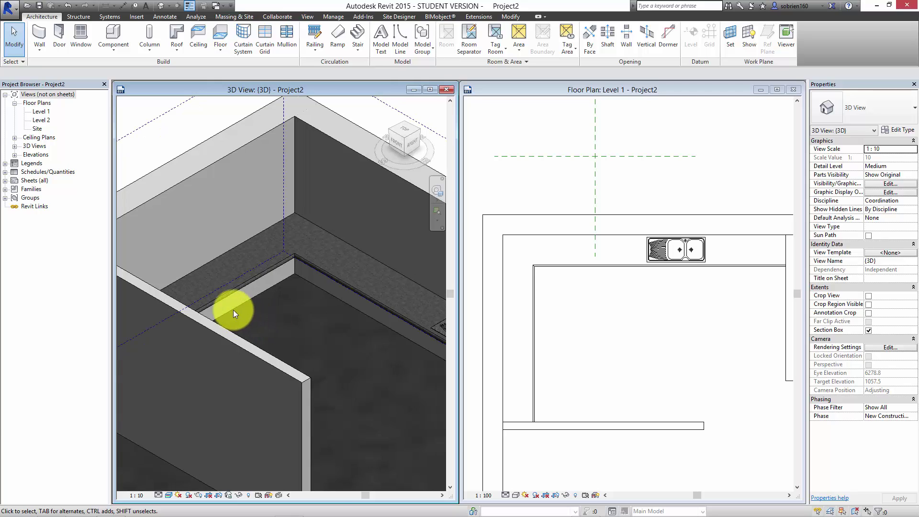
click(611, 314)
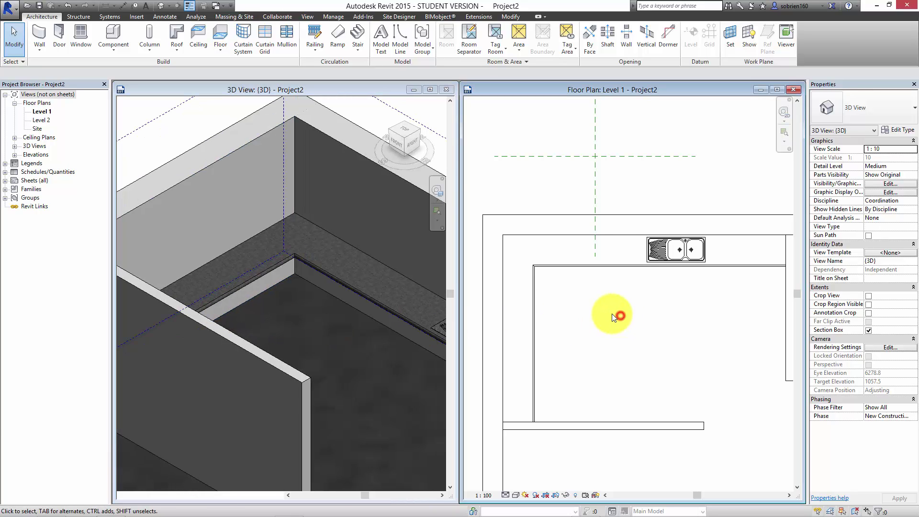
middle_drag(611, 314, 601, 317)
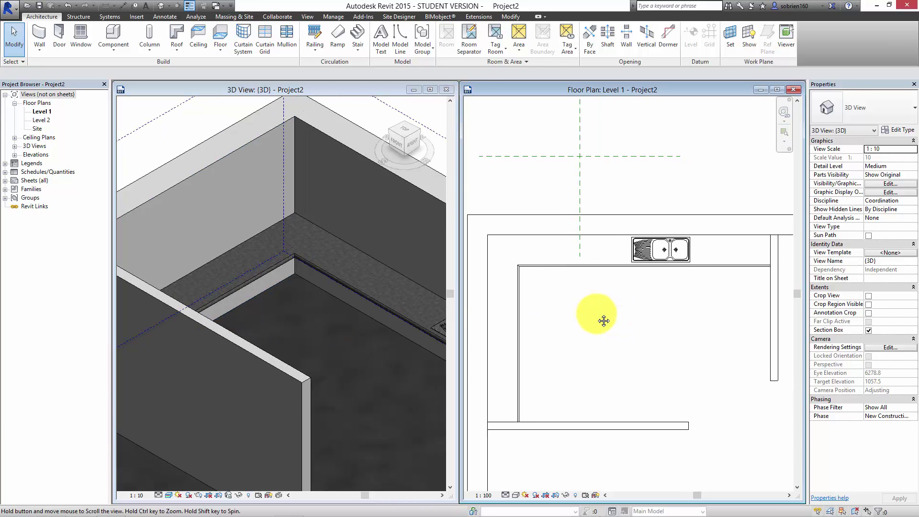
Step: Place two Base Cabinet - Single door 600mm components against the back wall, between the partition wall and the sink
click(114, 48)
click(115, 70)
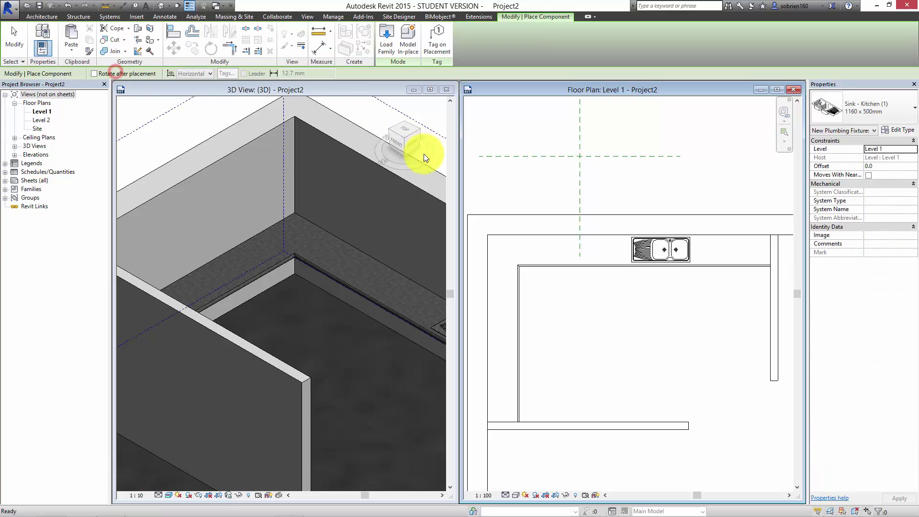
click(898, 113)
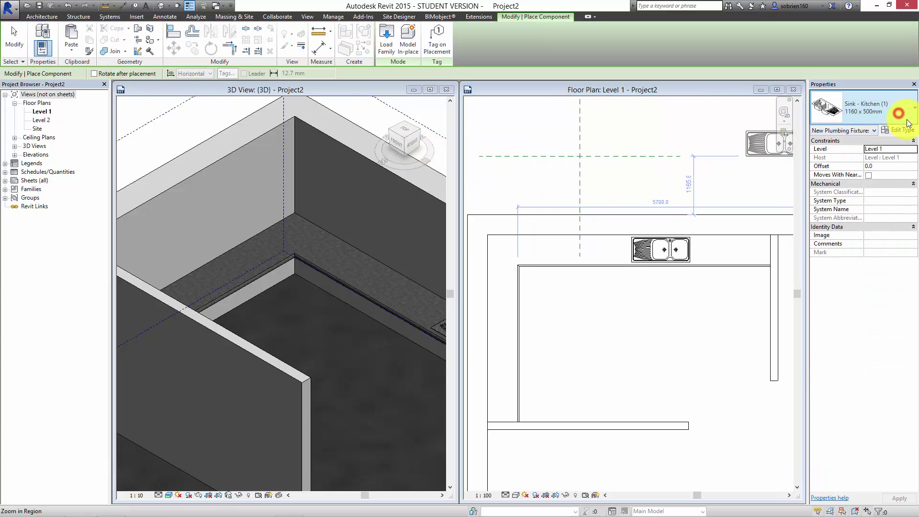
drag(912, 269, 895, 152)
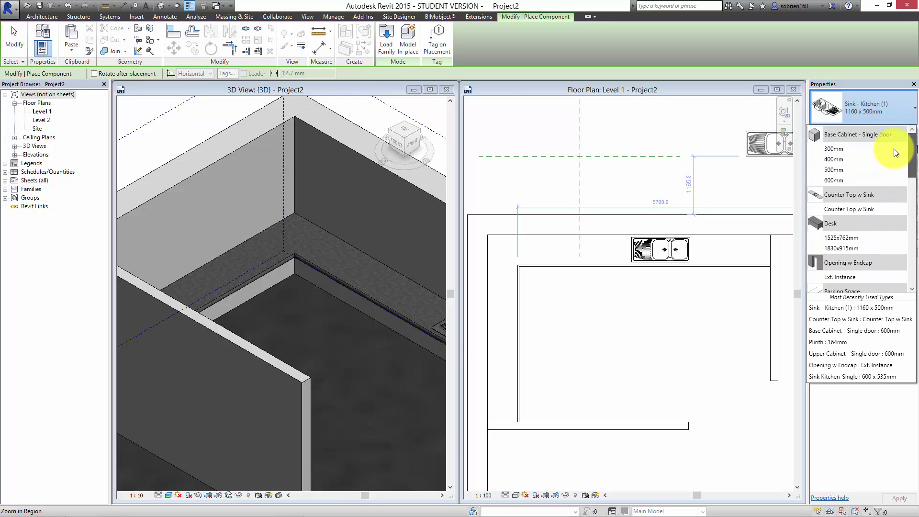
click(838, 180)
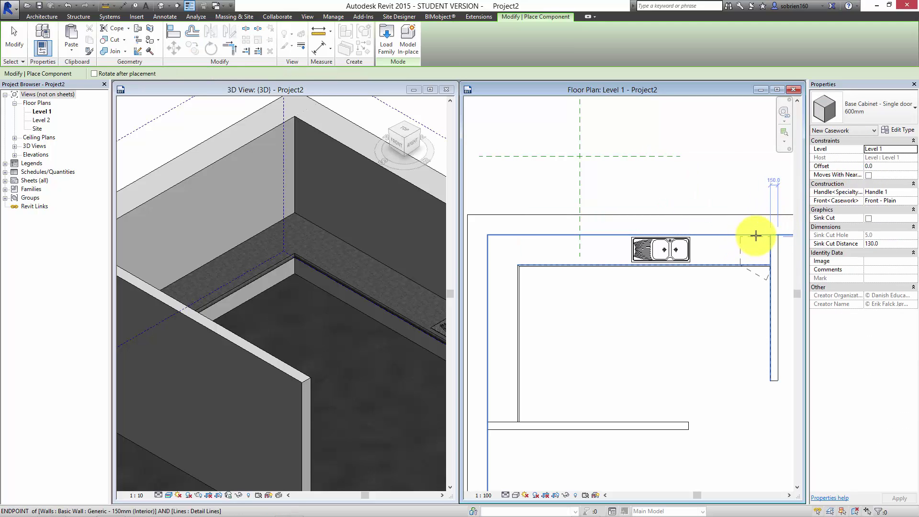
click(727, 237)
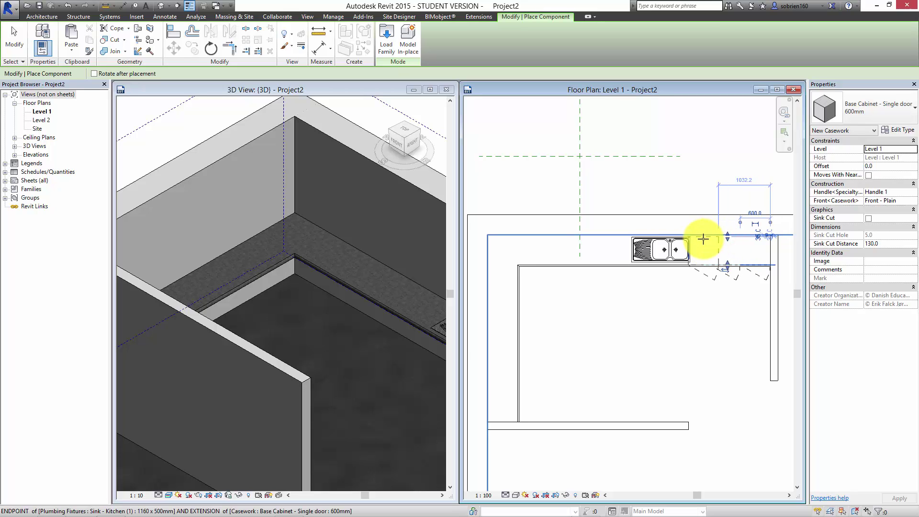
Step: Place three adjoining 600mm single-door base cabinets along the back wall on the drainboard side of the sink
click(587, 238)
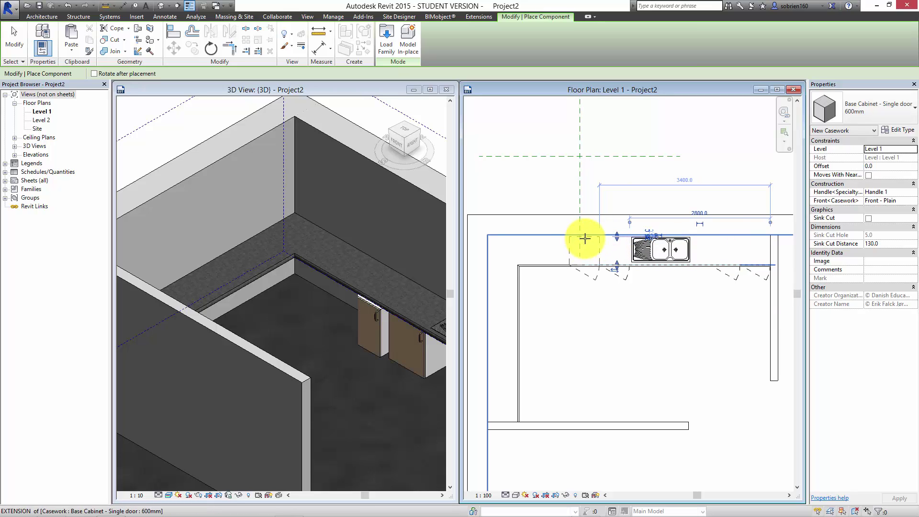
click(585, 238)
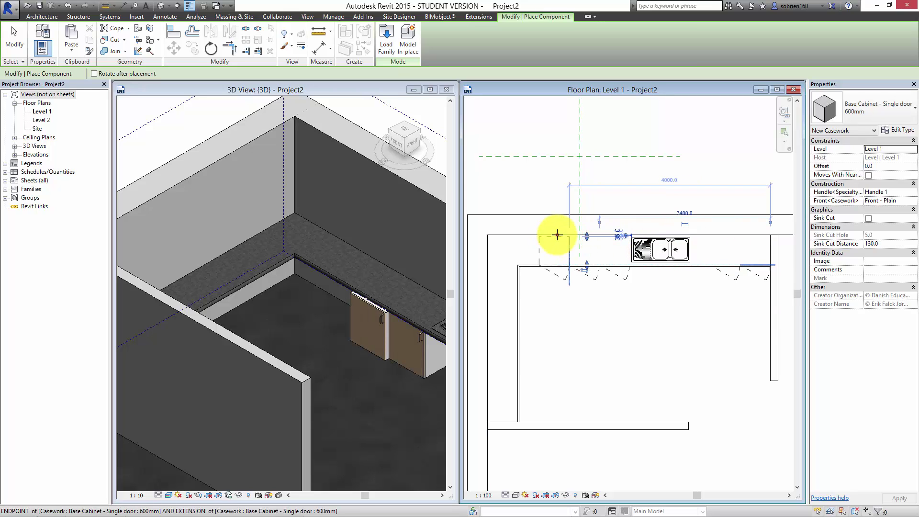
click(557, 235)
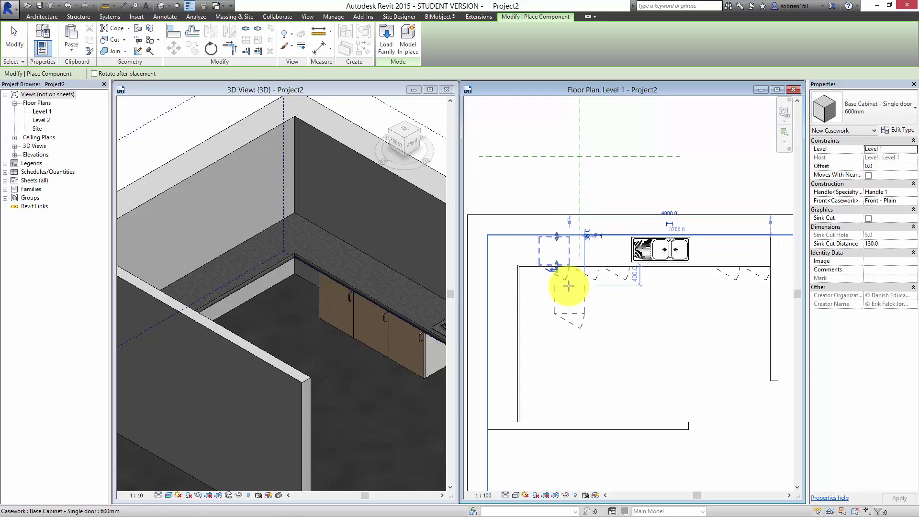
key(Escape)
key(Escape)
Step: Place three Upper Cabinet - Single door 600mm components on the back wall, from the partition wall towards the sink
click(368, 364)
scroll(380, 335, down, 2)
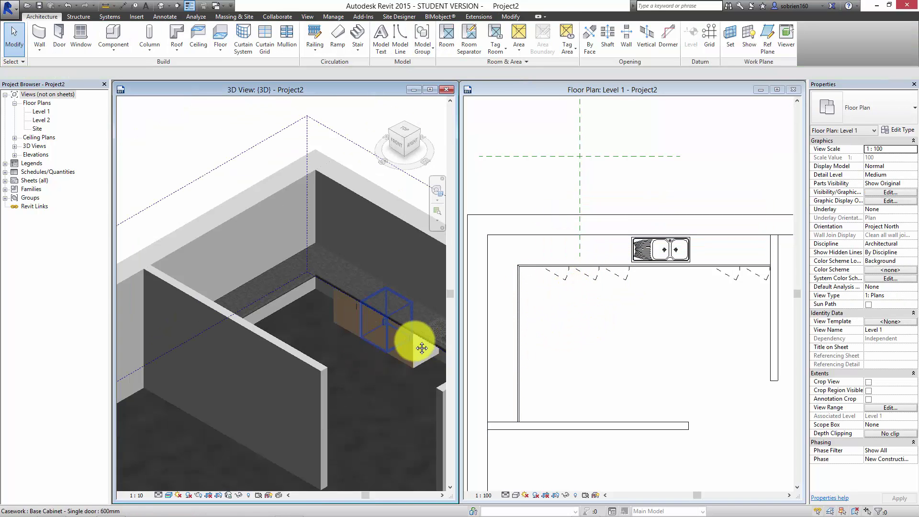
middle_drag(415, 341, 321, 330)
scroll(255, 320, up, 1)
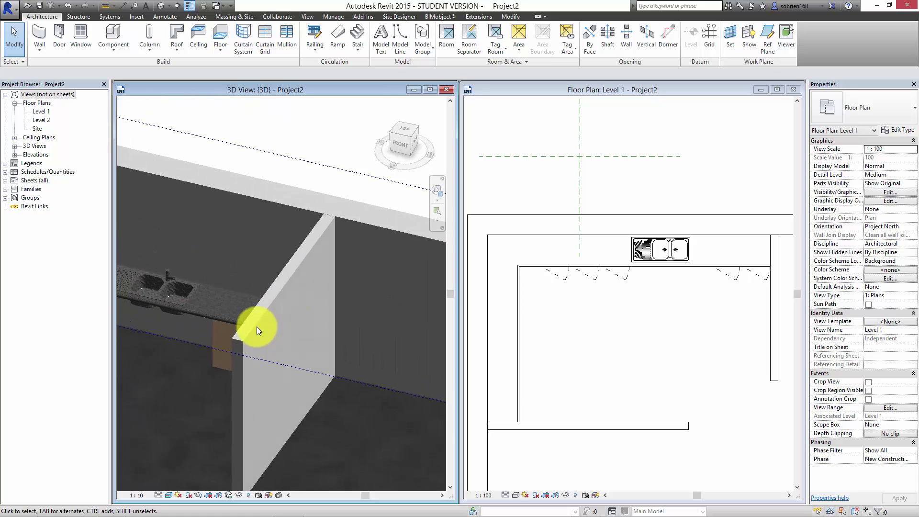
shift+middle_drag(257, 327, 352, 363)
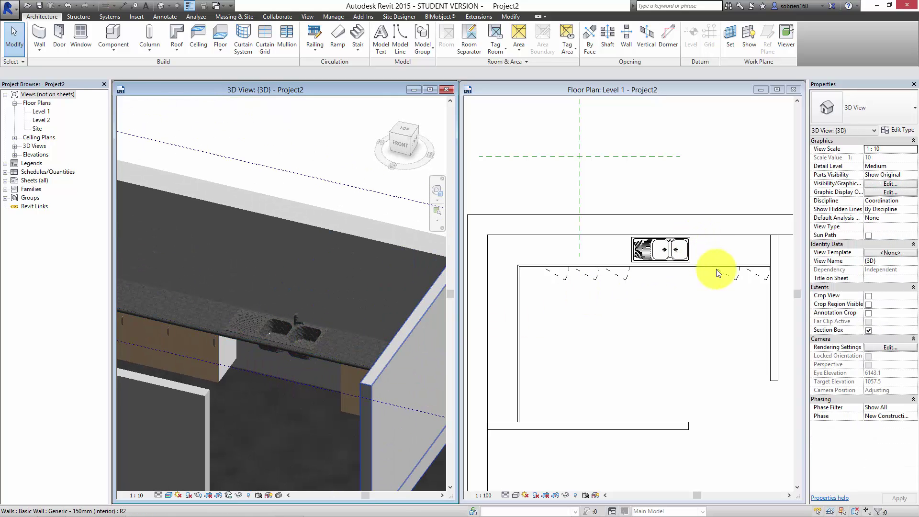
click(117, 48)
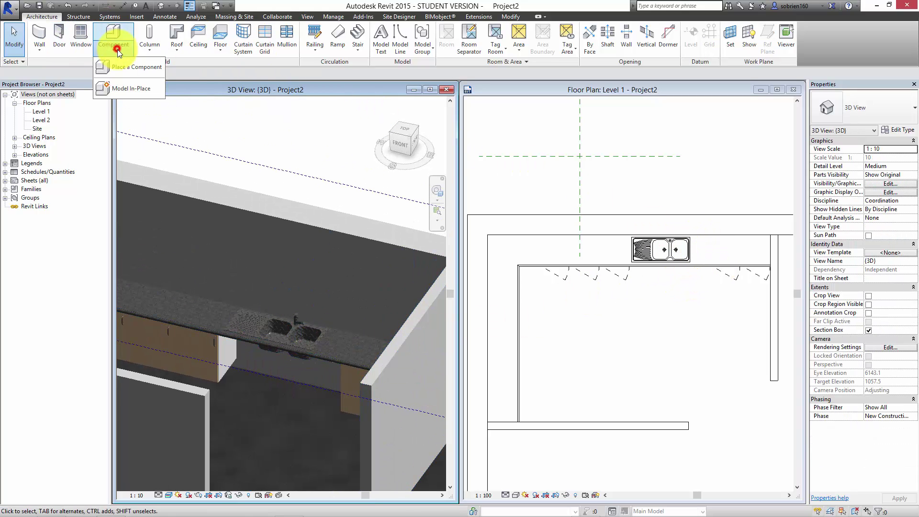
click(124, 67)
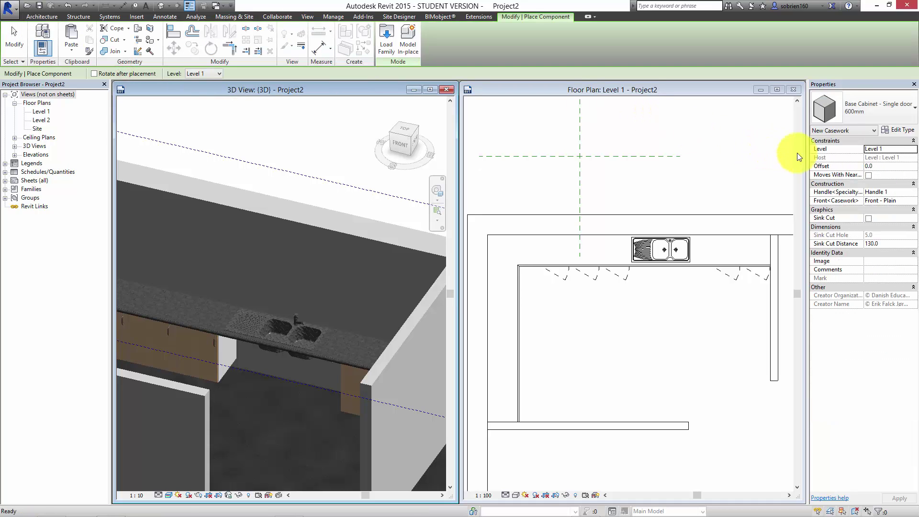
click(910, 116)
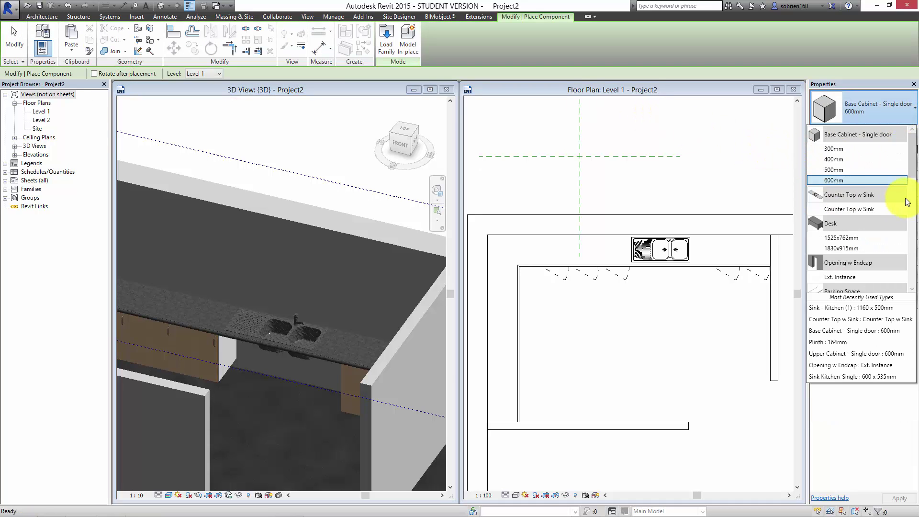
drag(913, 165, 915, 285)
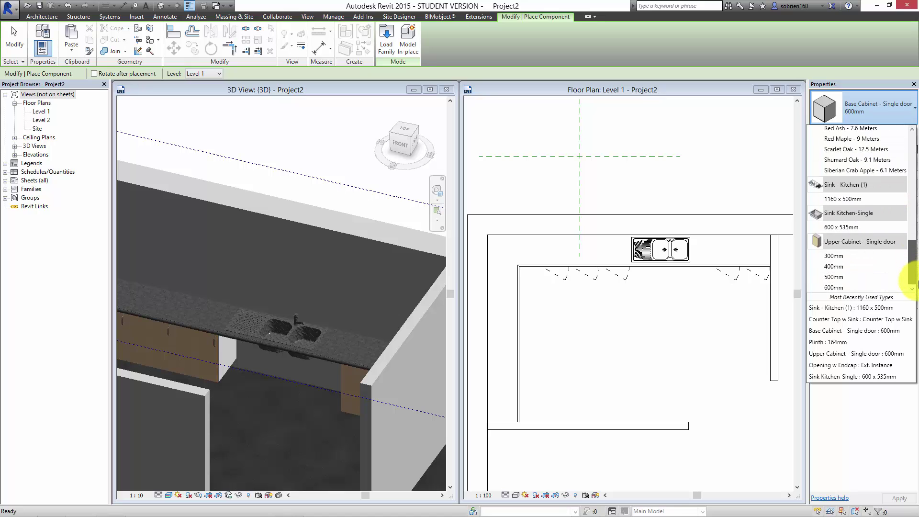
click(878, 287)
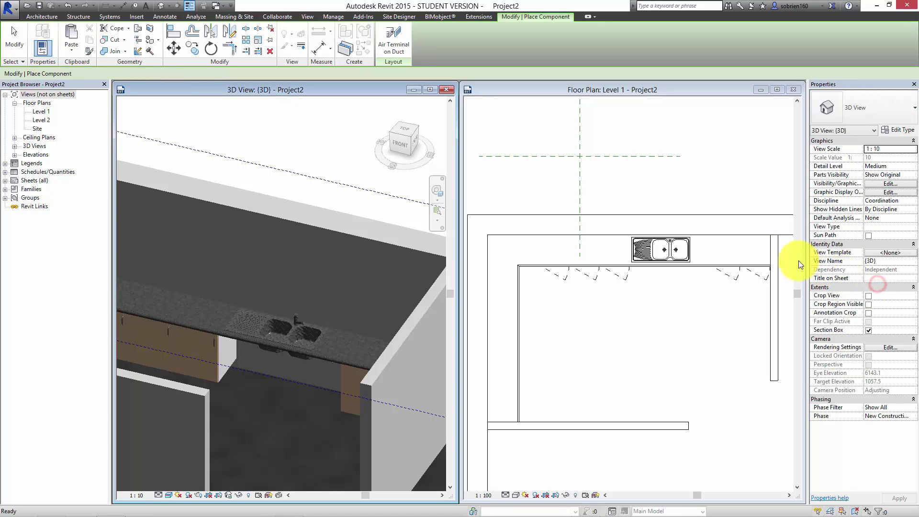
click(748, 244)
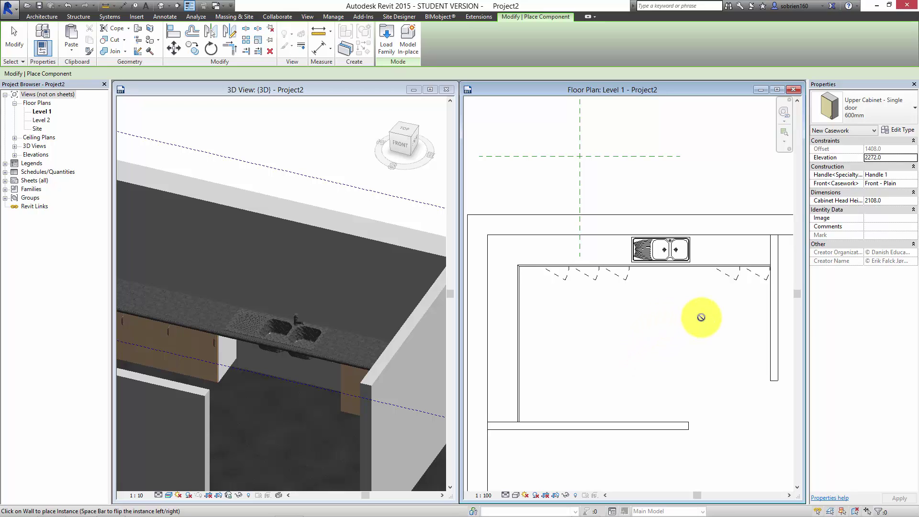
click(749, 234)
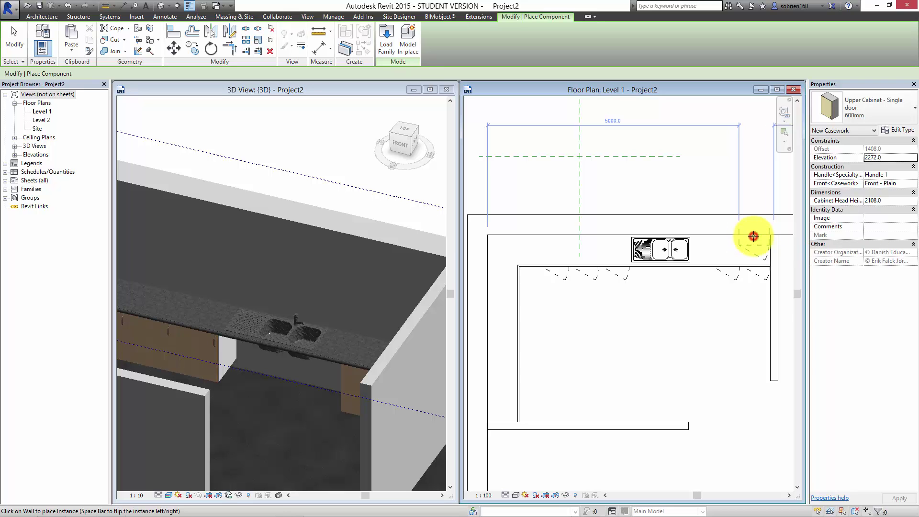
click(717, 237)
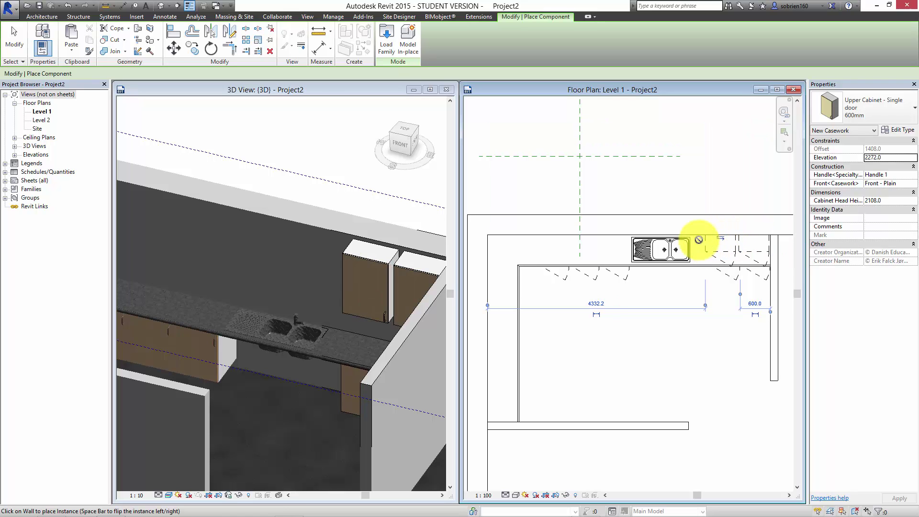
click(683, 241)
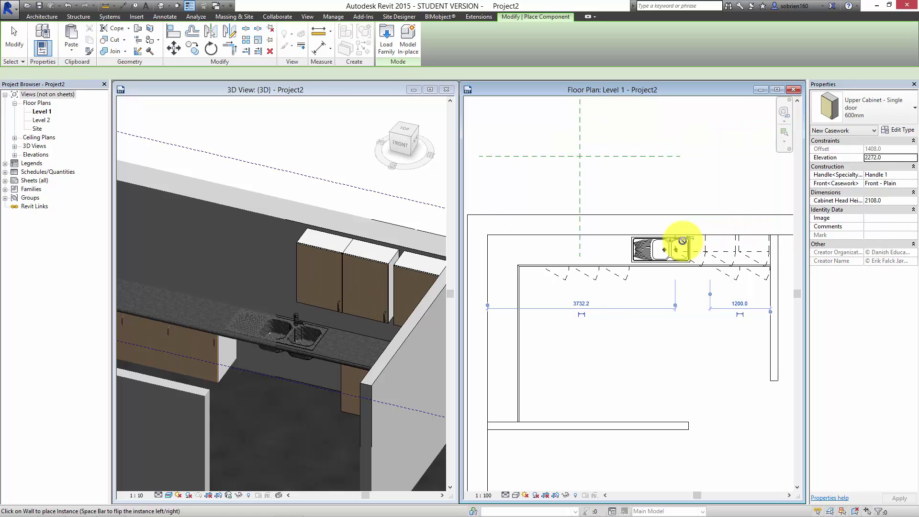
Step: Align the middle upper cabinet's side flush with the adjacent side of the upper cabinet by the partition wall
scroll(732, 242, up, 5)
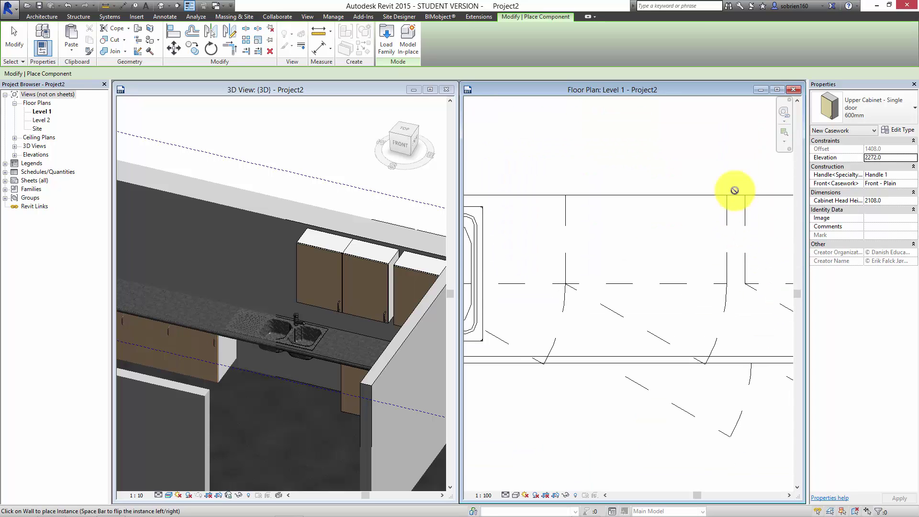
key(Escape)
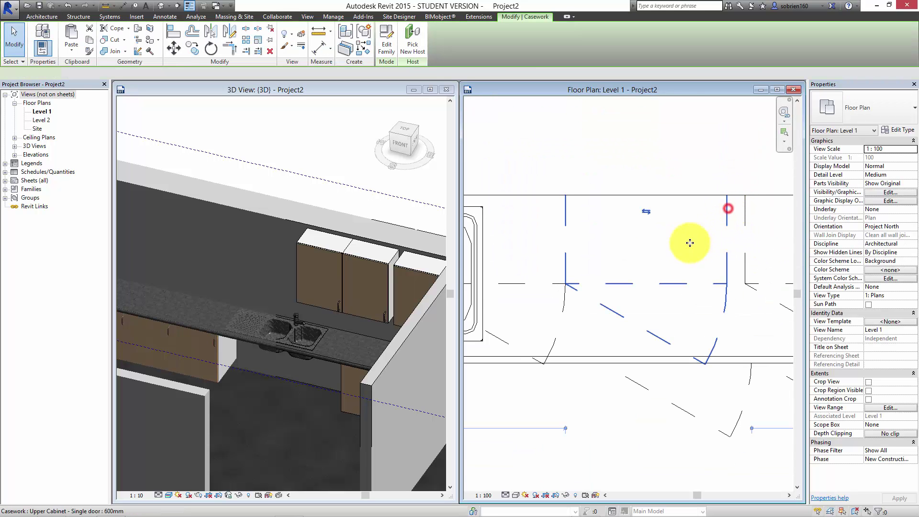
click(689, 243)
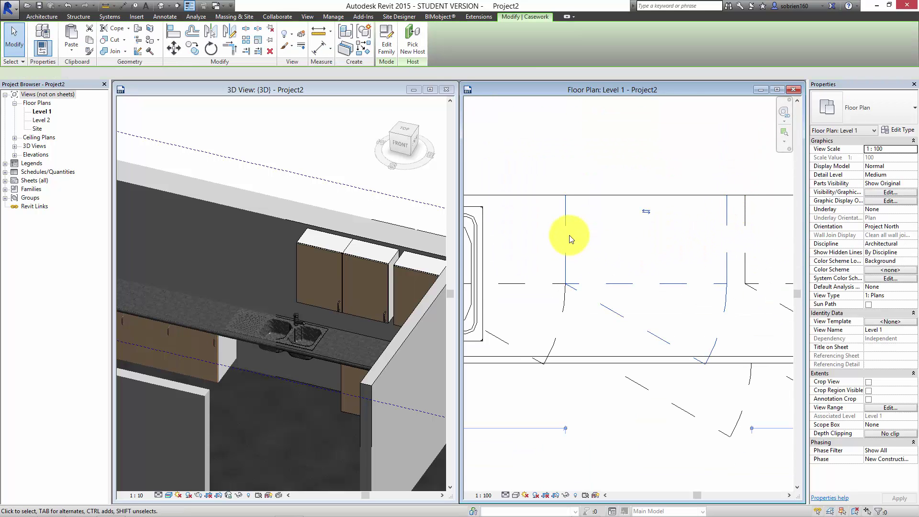
click(172, 33)
click(747, 210)
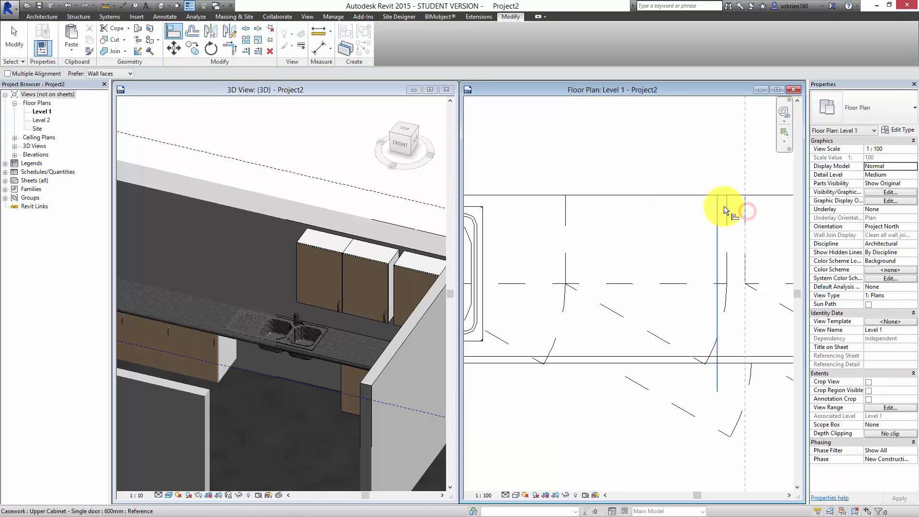
click(726, 205)
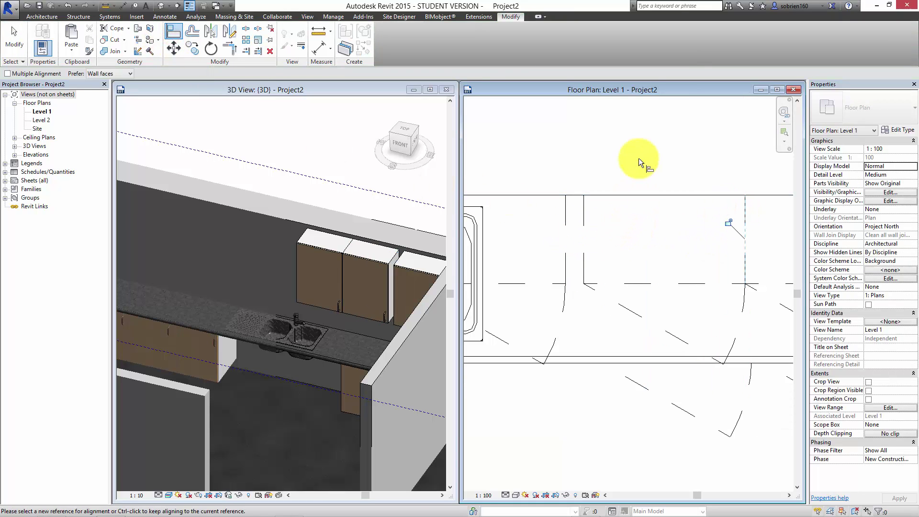
key(Escape)
key(Escape)
Step: Inspect the properties of the upper cabinet above the sink and the types available for the middle upper cabinet
click(567, 214)
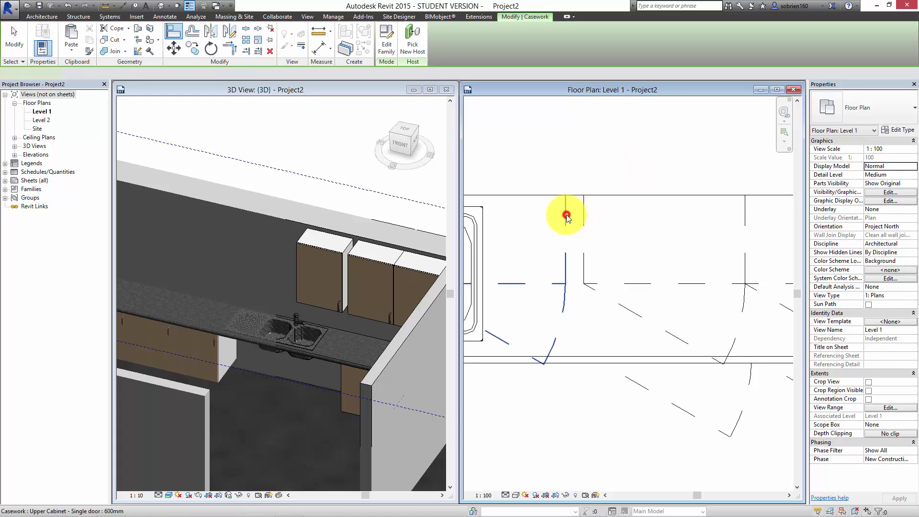
scroll(559, 211, down, 1)
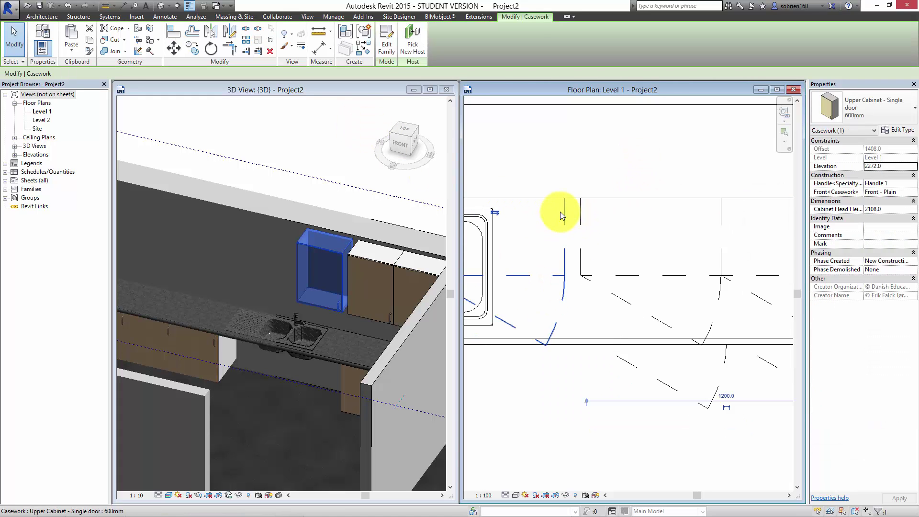
scroll(559, 212, down, 1)
middle_drag(644, 271, 646, 269)
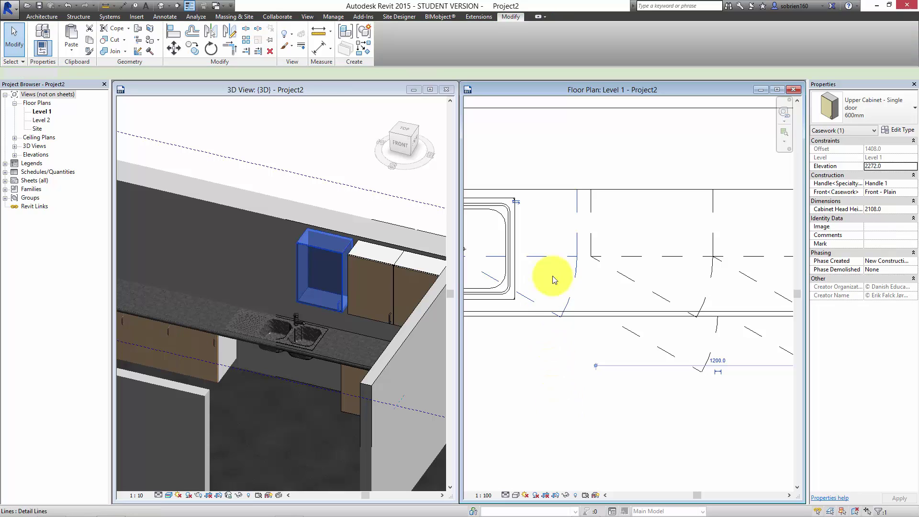
click(580, 237)
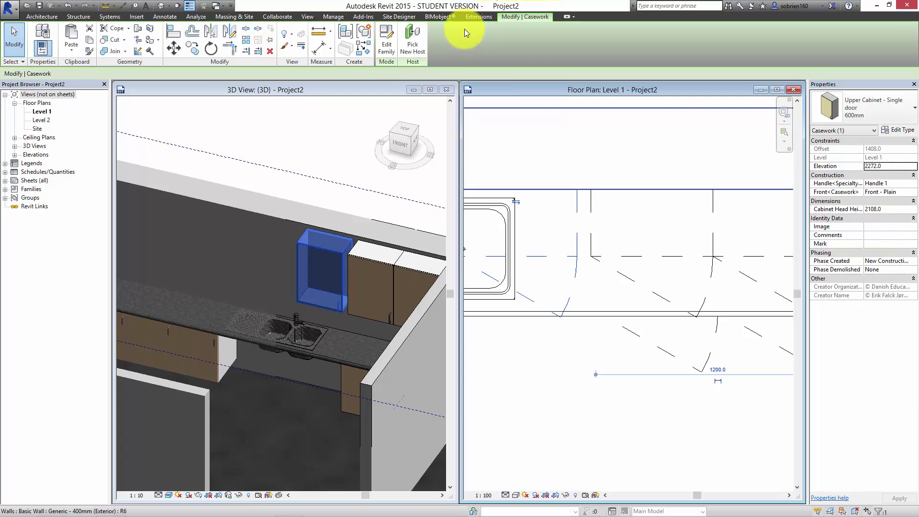
click(449, 53)
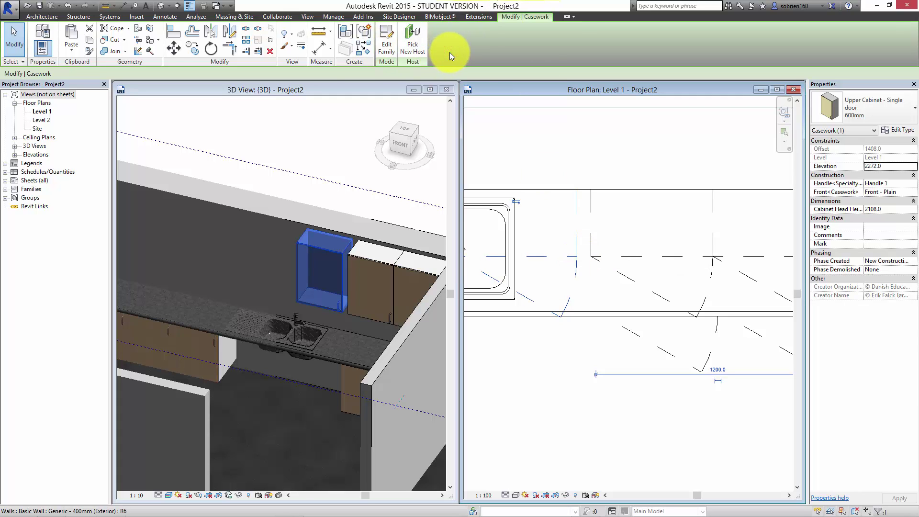
click(650, 257)
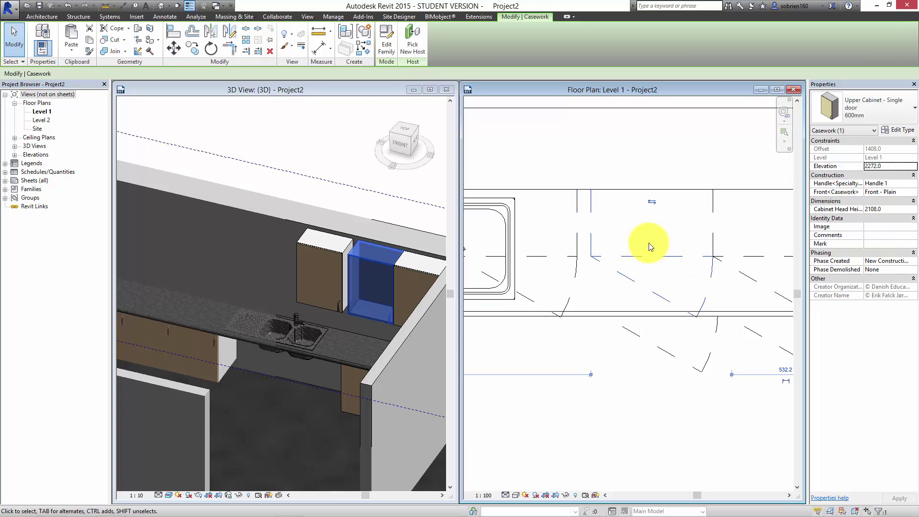
click(893, 106)
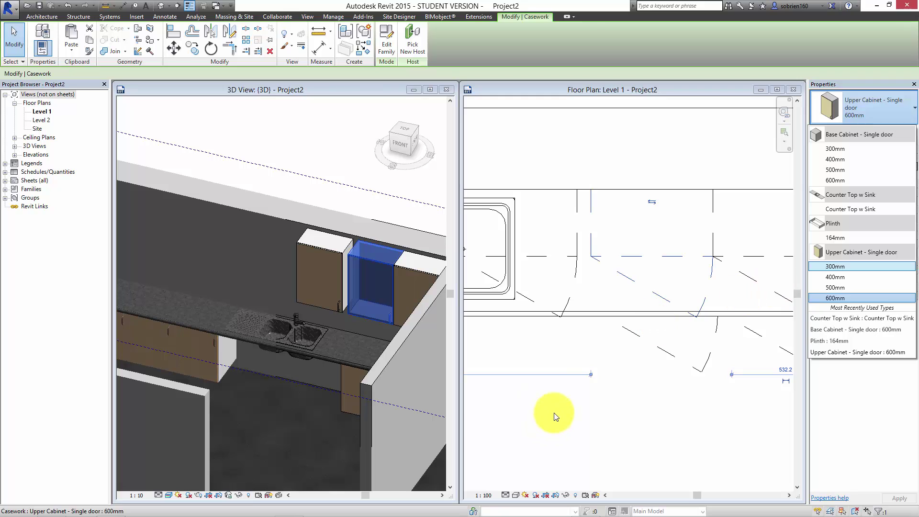
click(613, 402)
click(613, 402)
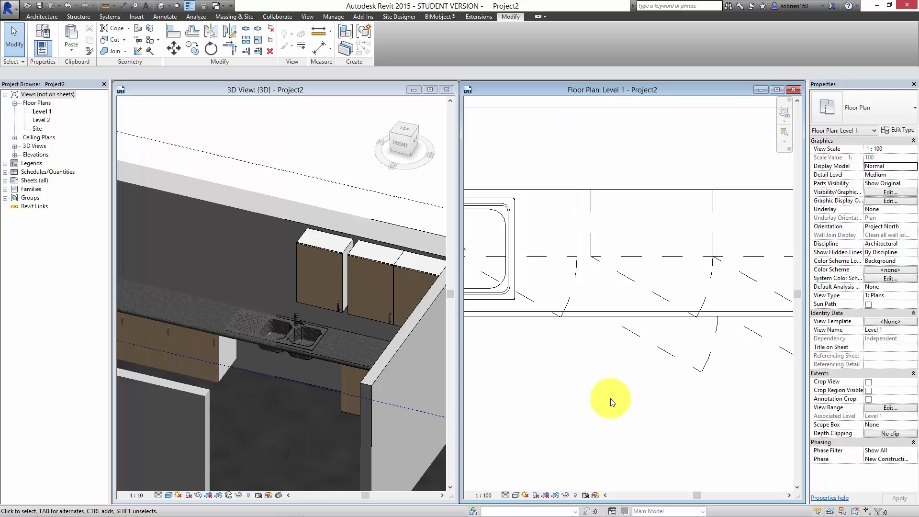
Step: Align the upper cabinet above the sink flush with the middle upper cabinet to close the gap between them
scroll(570, 191, up, 4)
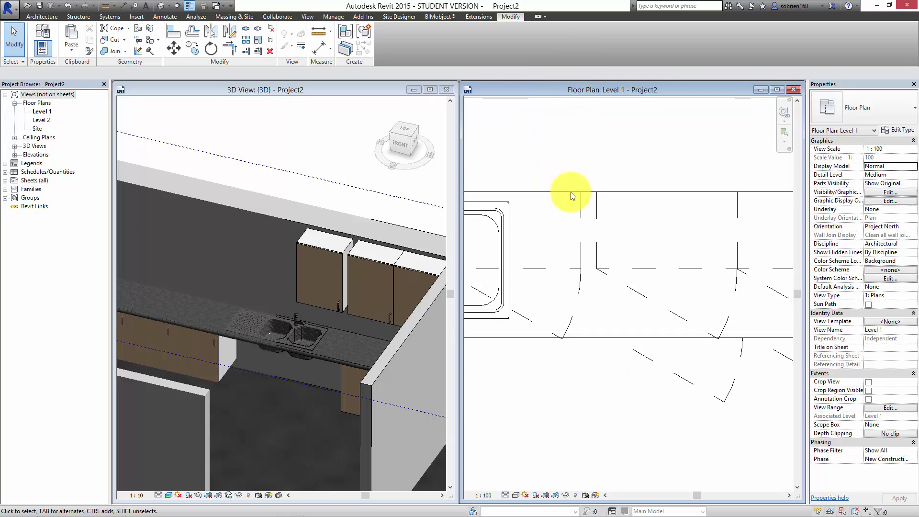
click(590, 206)
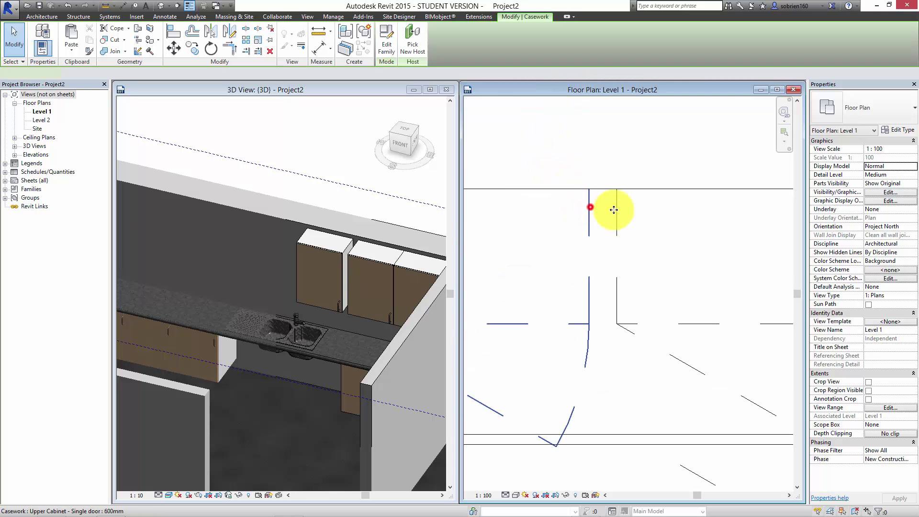
click(174, 31)
click(616, 196)
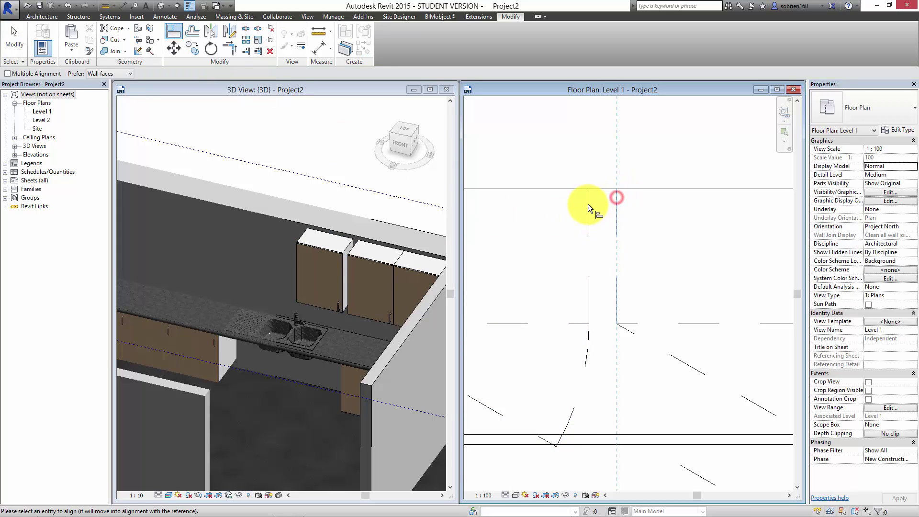
click(589, 203)
middle_drag(569, 371, 555, 292)
scroll(553, 306, down, 2)
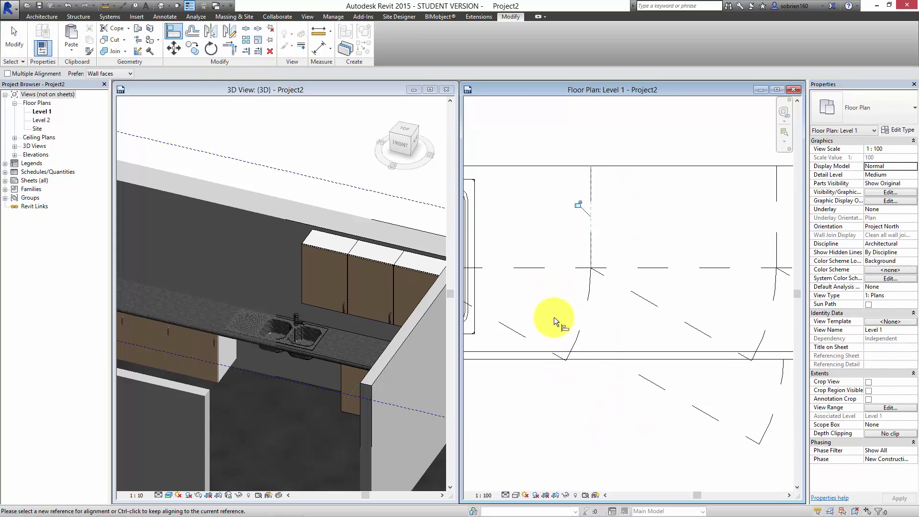
key(Escape)
key(Escape)
middle_drag(575, 410, 595, 367)
scroll(595, 367, down, 1)
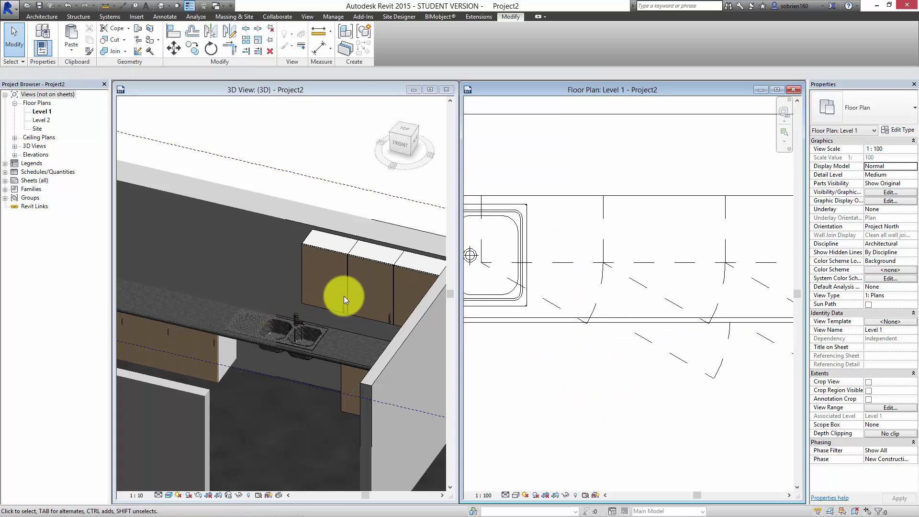
Step: Browse the BIMobject library and search it for "chair"
click(299, 150)
scroll(300, 149, down, 5)
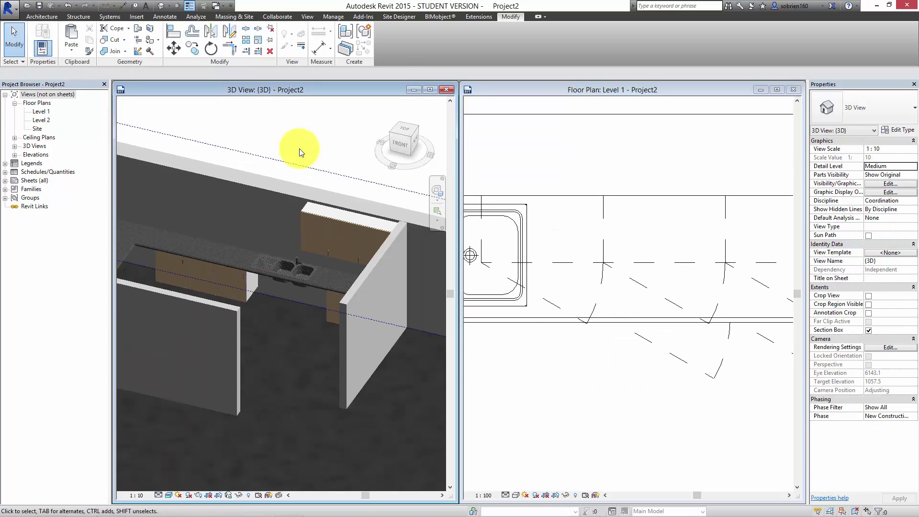
middle_drag(238, 164, 272, 205)
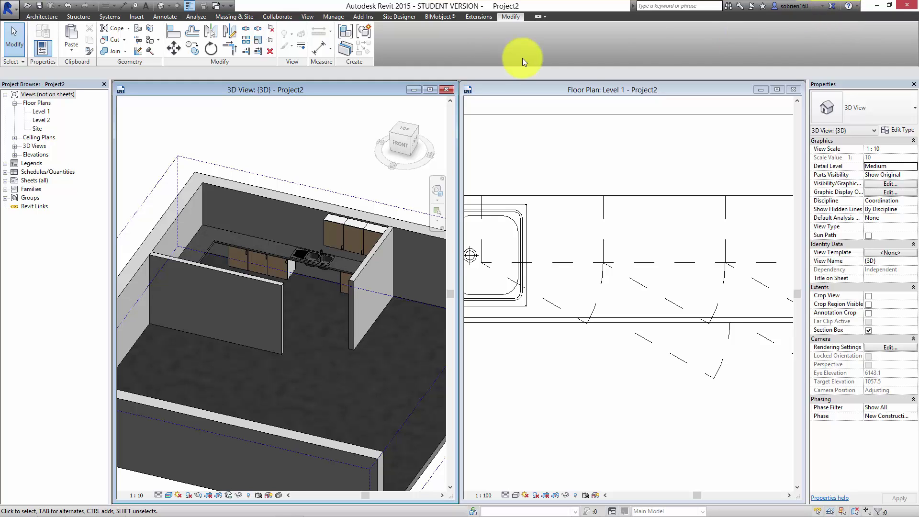
click(441, 17)
click(11, 37)
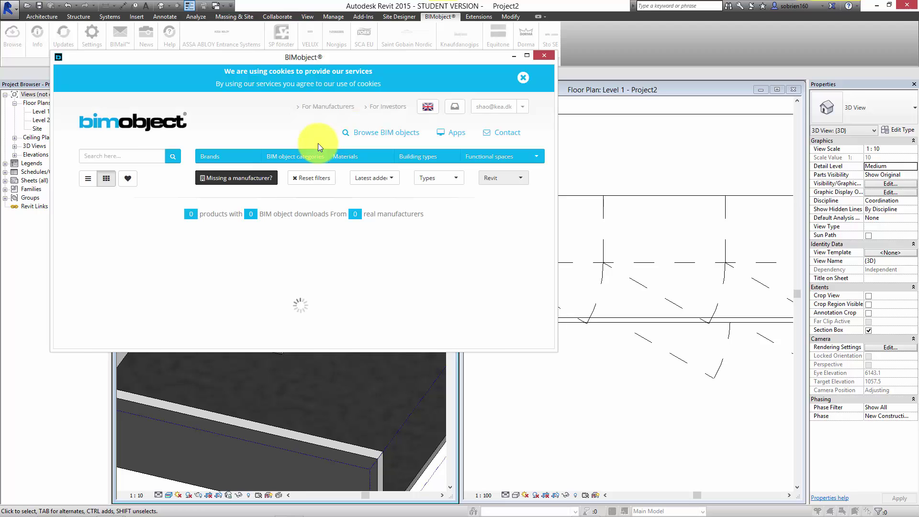
click(123, 159)
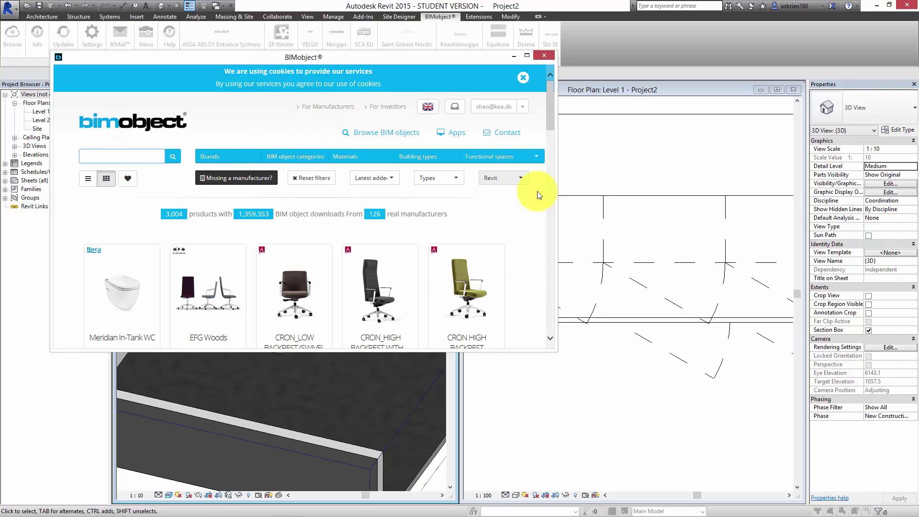
drag(550, 125, 531, 96)
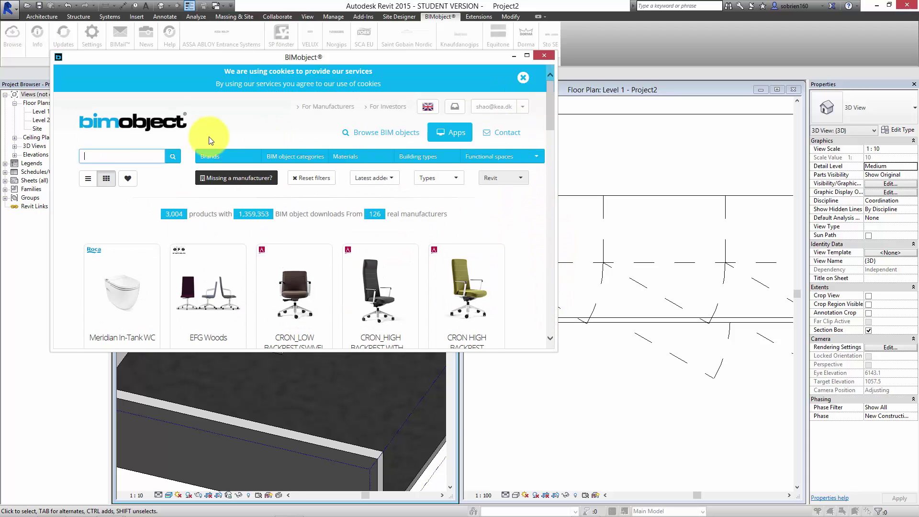
click(131, 156)
text(chair)
key(Return)
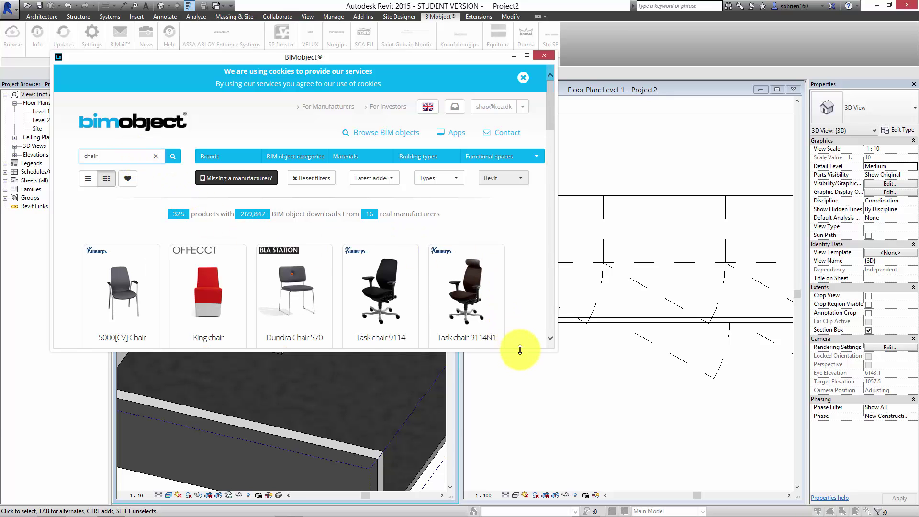
Step: Open Blå Station's Vivi 4 Chair from the results and load its Revit file Chair-Vivi 4-Blastation.rfa into the project
drag(520, 349, 517, 450)
scroll(326, 372, down, 3)
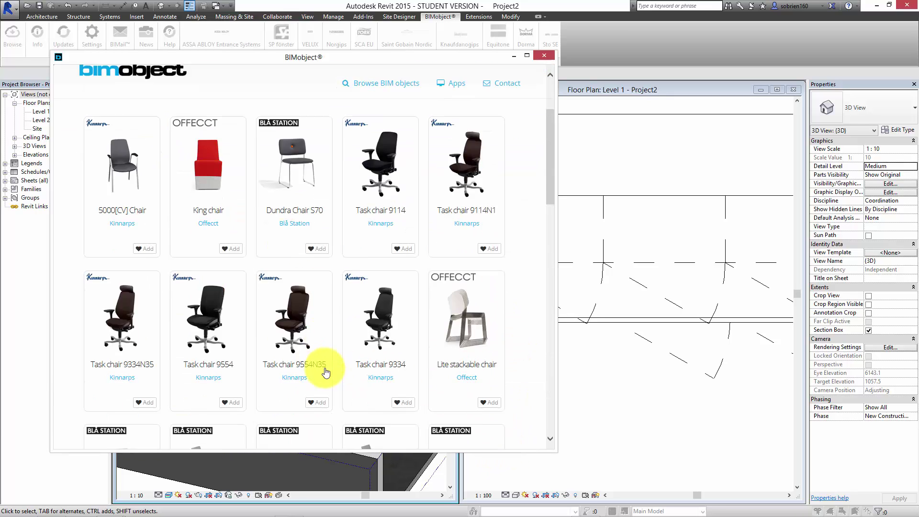
scroll(326, 372, down, 2)
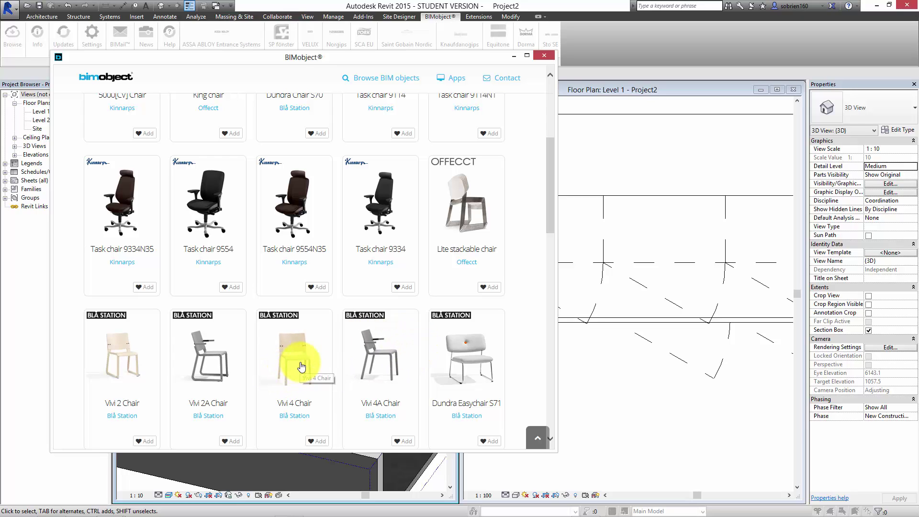
click(300, 362)
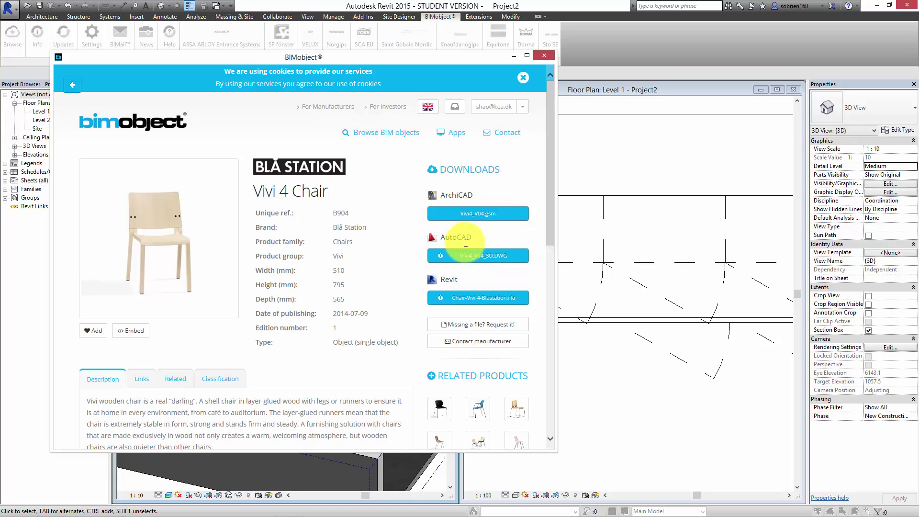
click(466, 297)
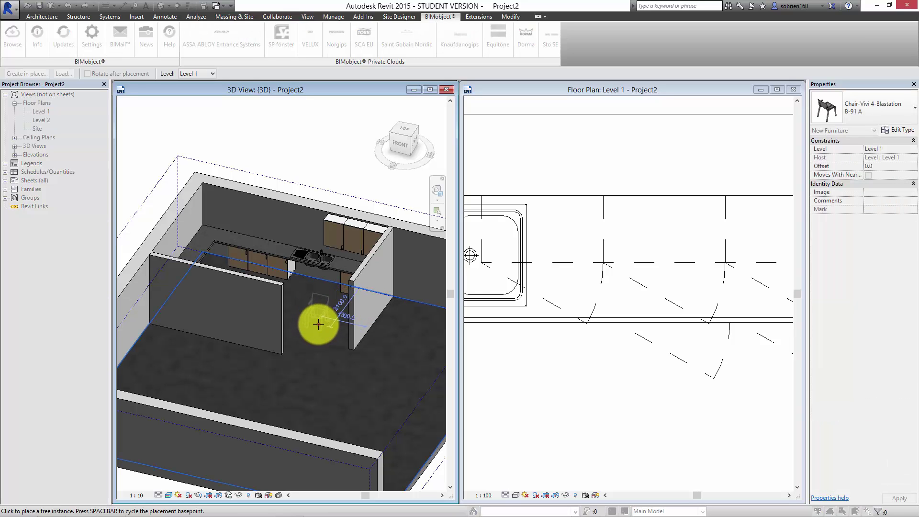
Step: Place one Vivi 4 chair on the kitchen floor between the two partition walls
click(318, 324)
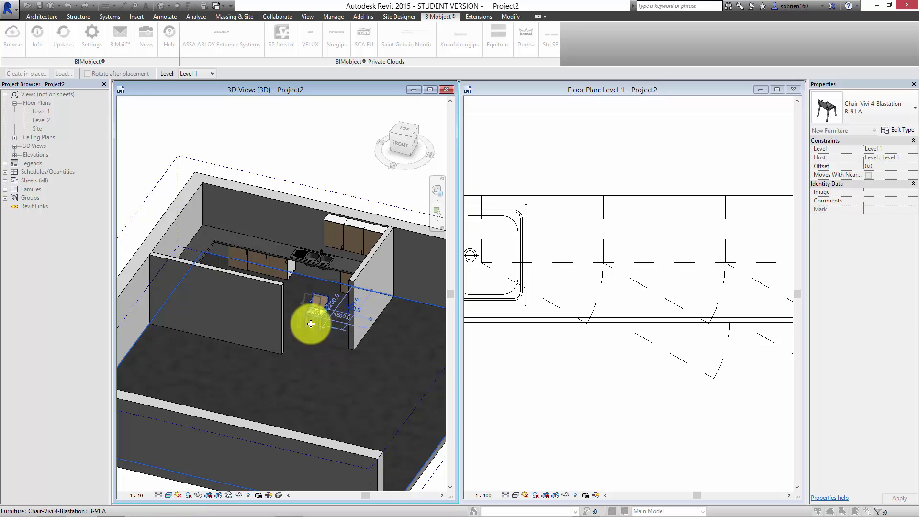
key(Escape)
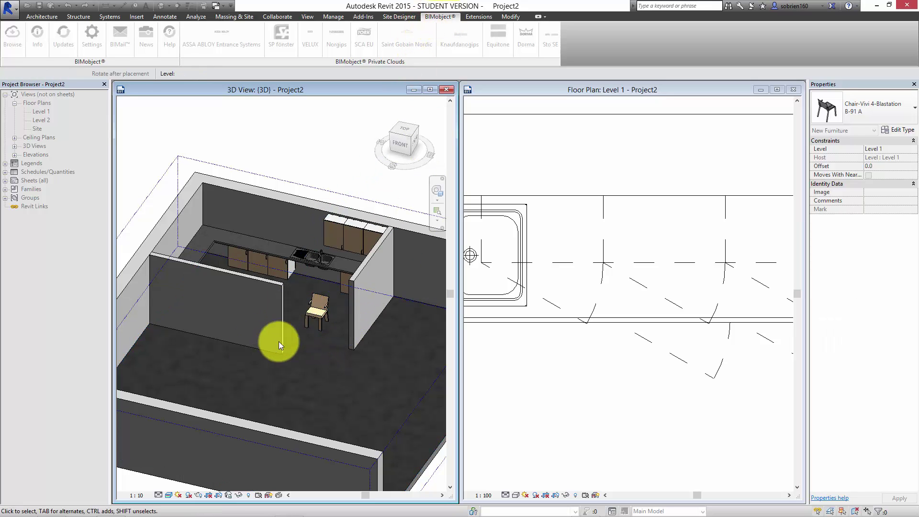
scroll(318, 303, up, 5)
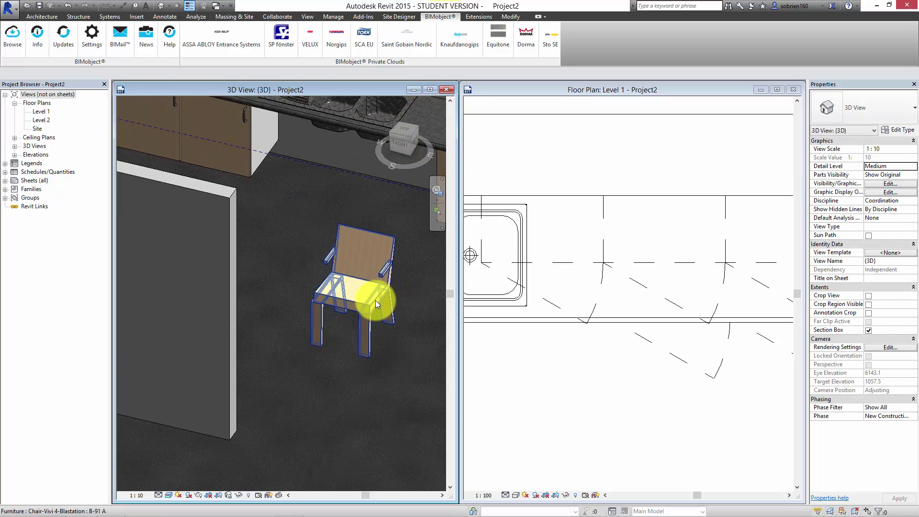
click(372, 302)
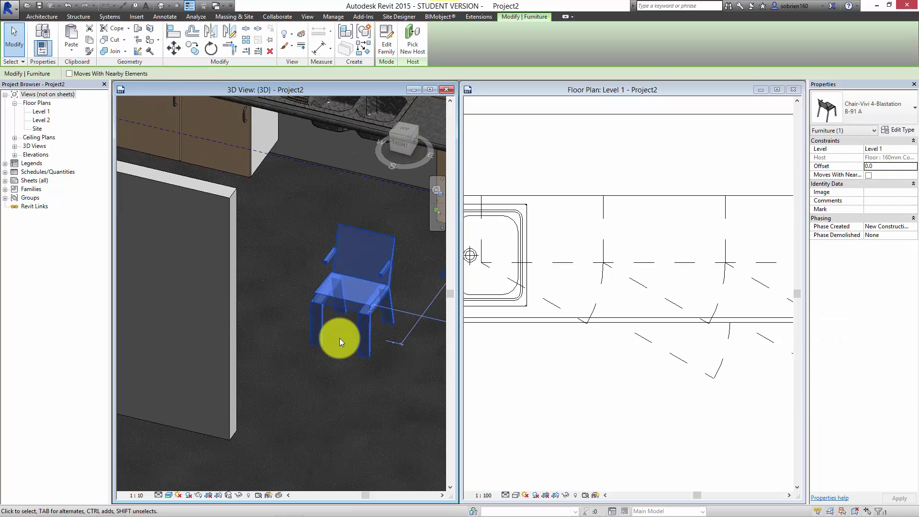
key(Escape)
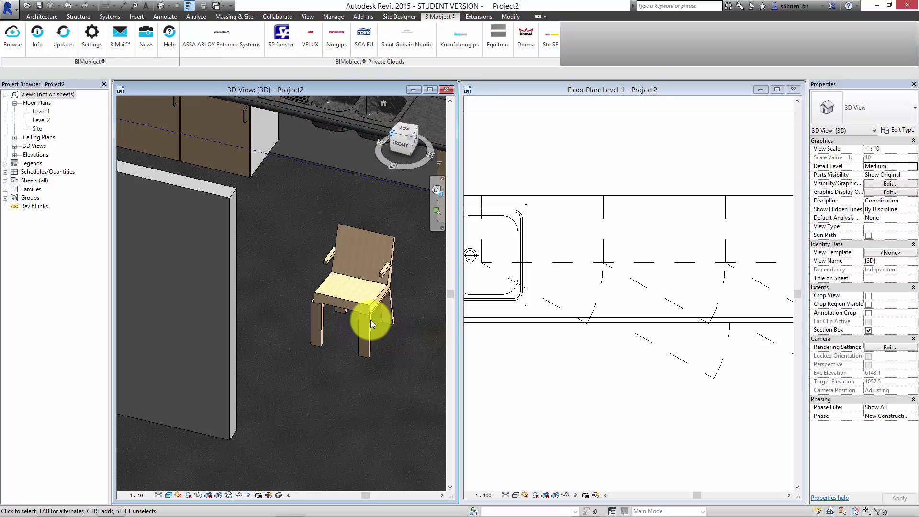
Step: Examine the placed chair's type properties, including arm rest, materials, dimensions and identity data, without changing them
scroll(355, 338, down, 2)
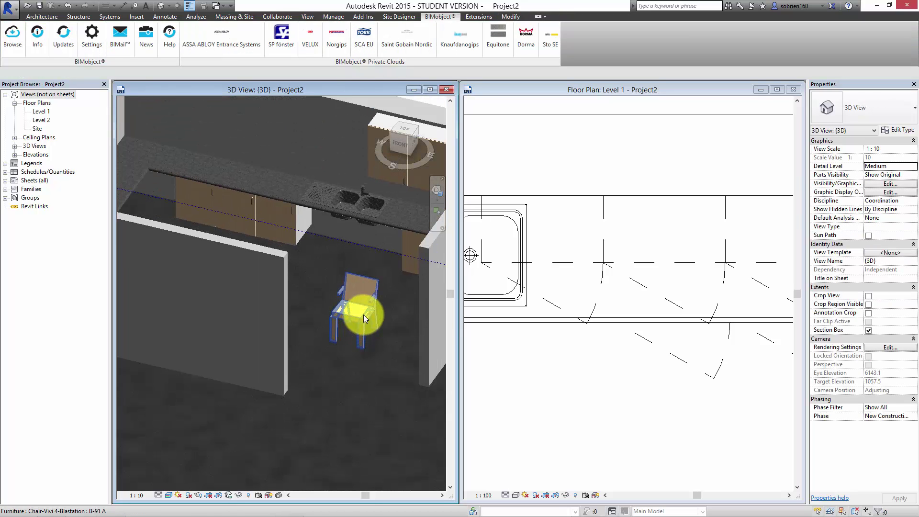
scroll(363, 315, down, 2)
click(352, 320)
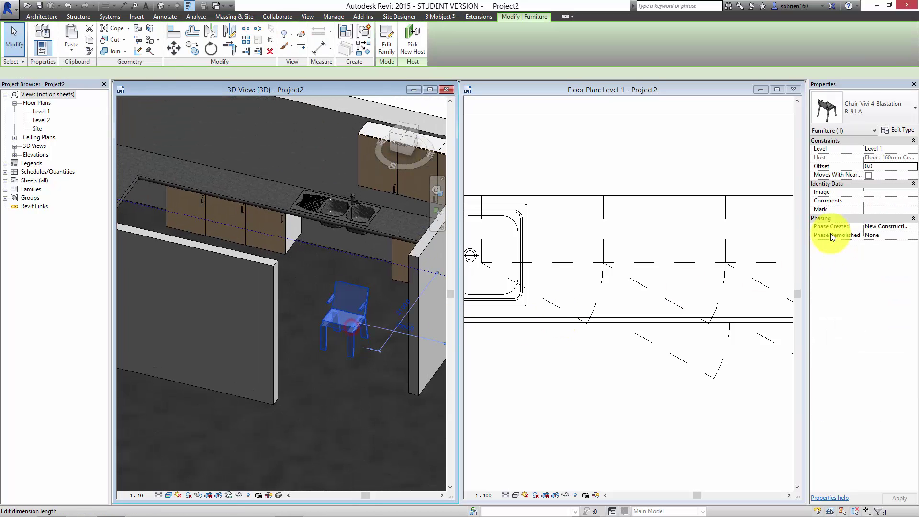
click(897, 130)
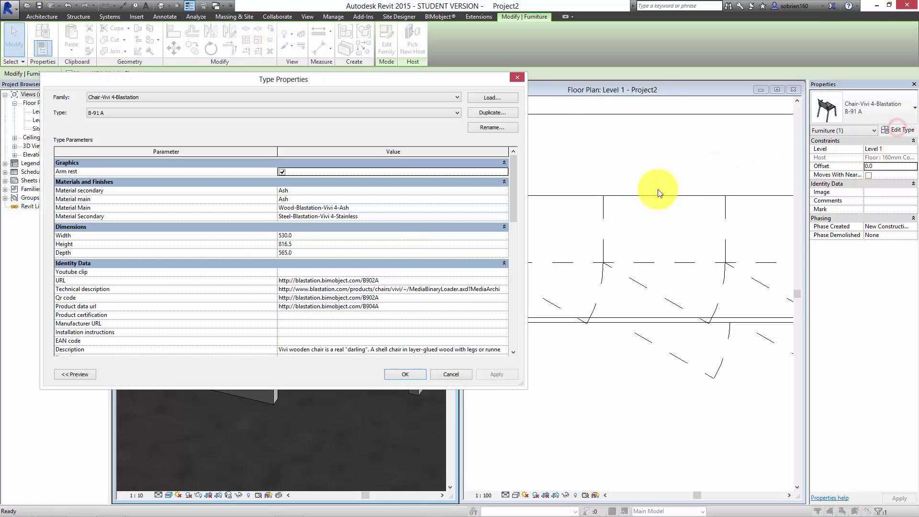
click(513, 176)
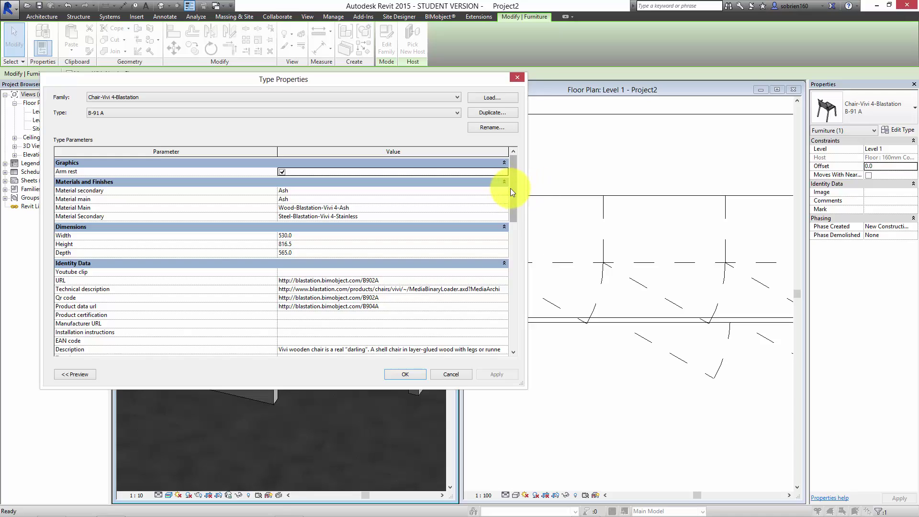
drag(510, 188, 516, 223)
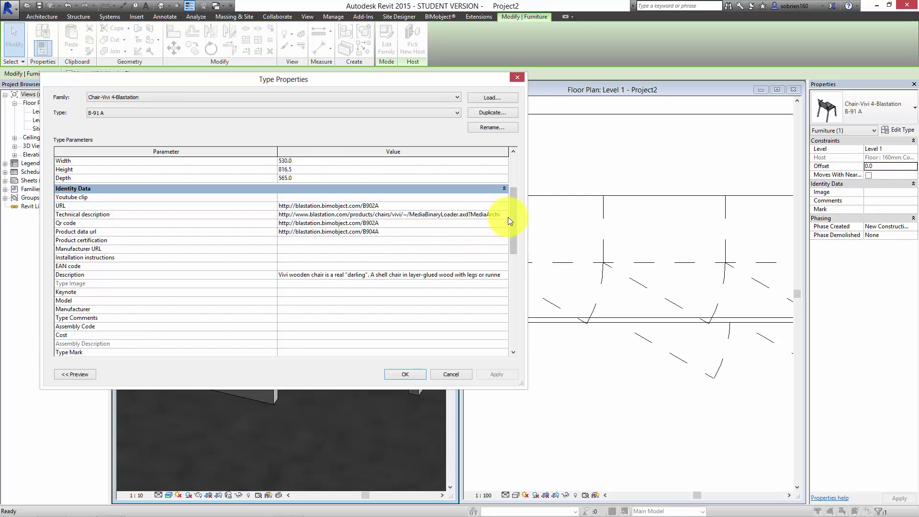
drag(515, 219, 536, 139)
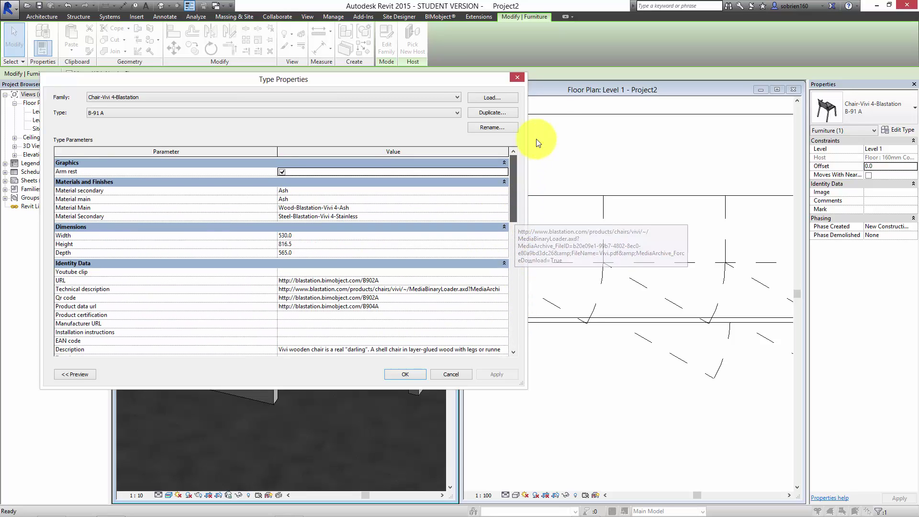
click(519, 77)
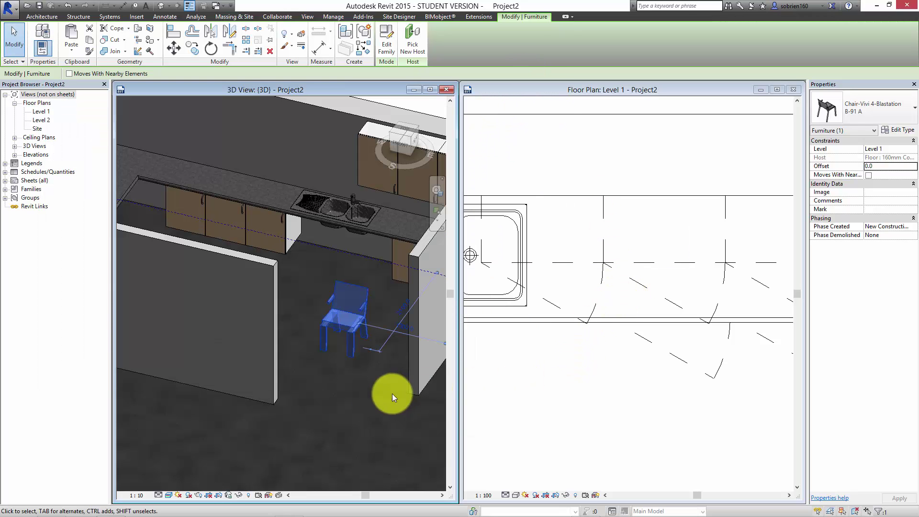
click(391, 409)
scroll(378, 409, down, 5)
scroll(316, 397, up, 4)
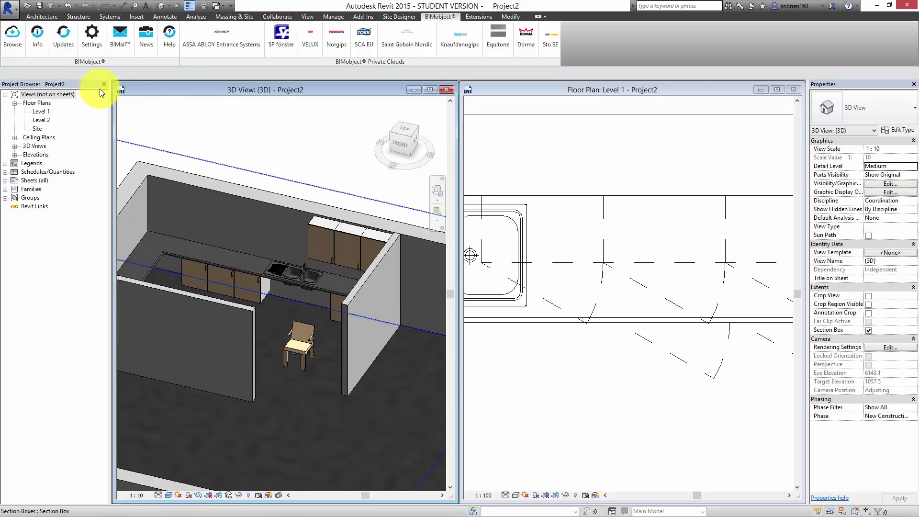
Step: Start an in-place model component in the Casework category, keeping the default name
click(42, 16)
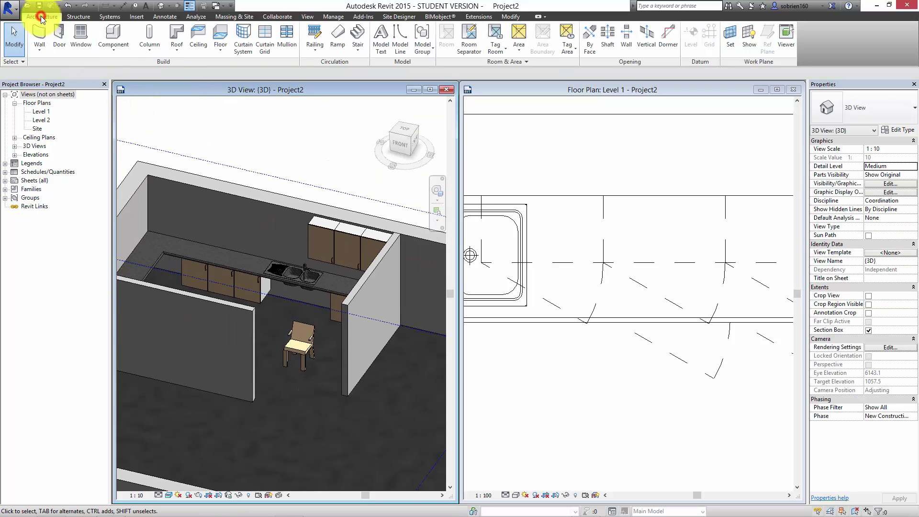
click(112, 50)
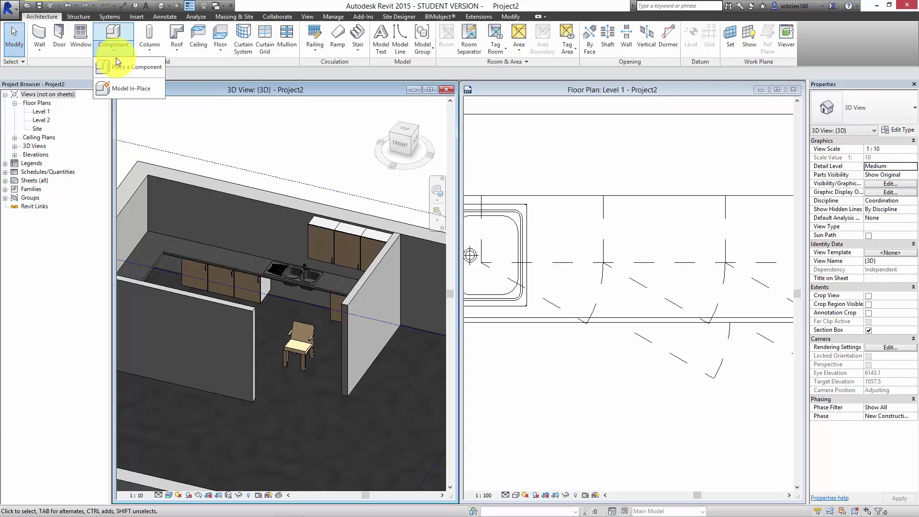
click(126, 88)
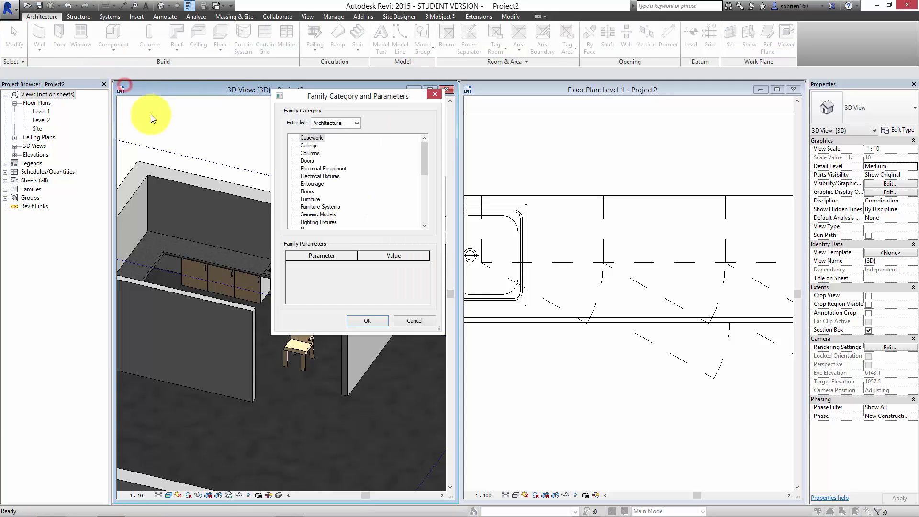
click(367, 320)
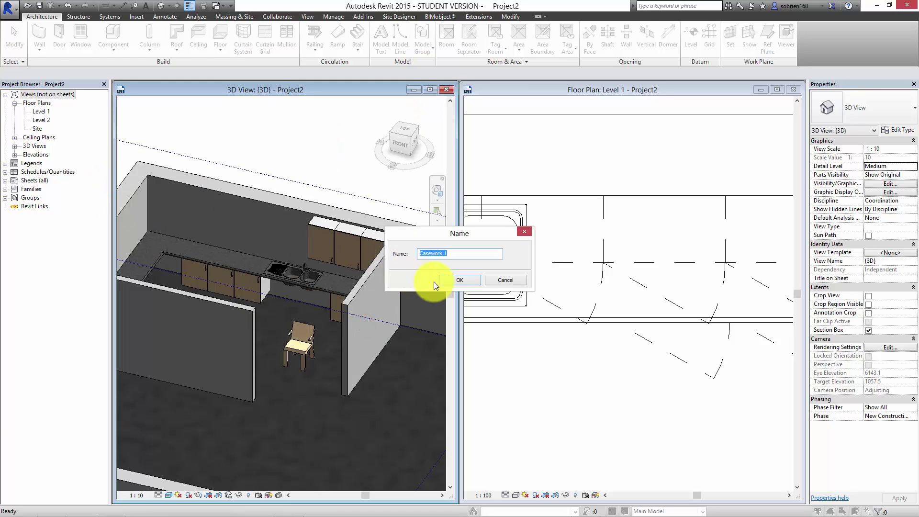
key(Return)
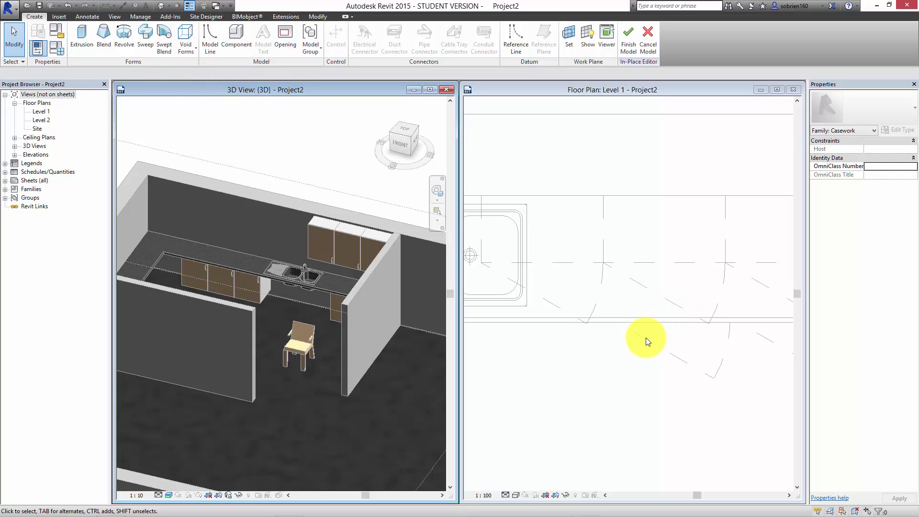
mouse_move(645, 516)
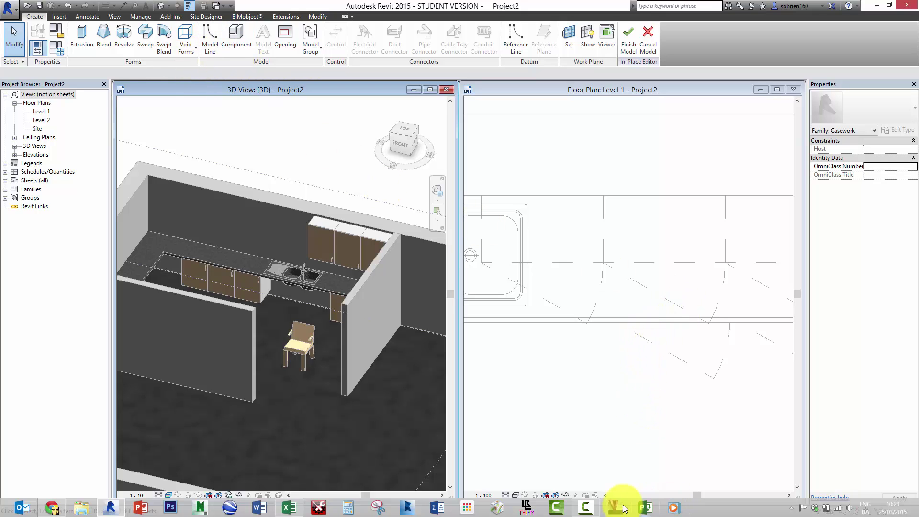